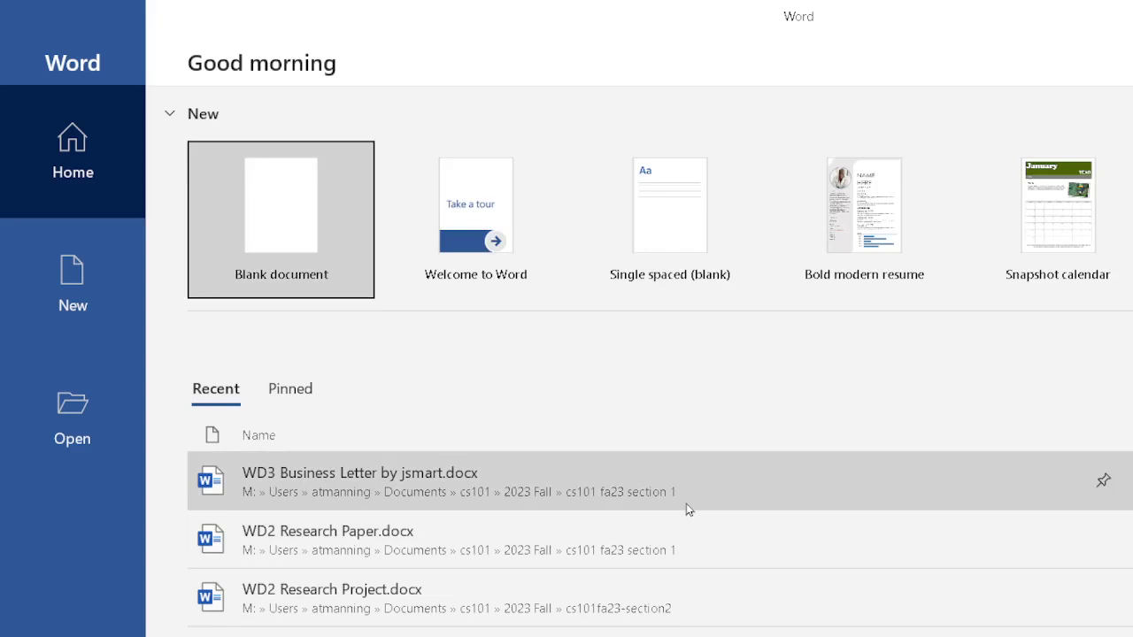
Open WD2 Research Project.docx and accept the grammar suggestion that fixes the double space in "from their"
click(459, 613)
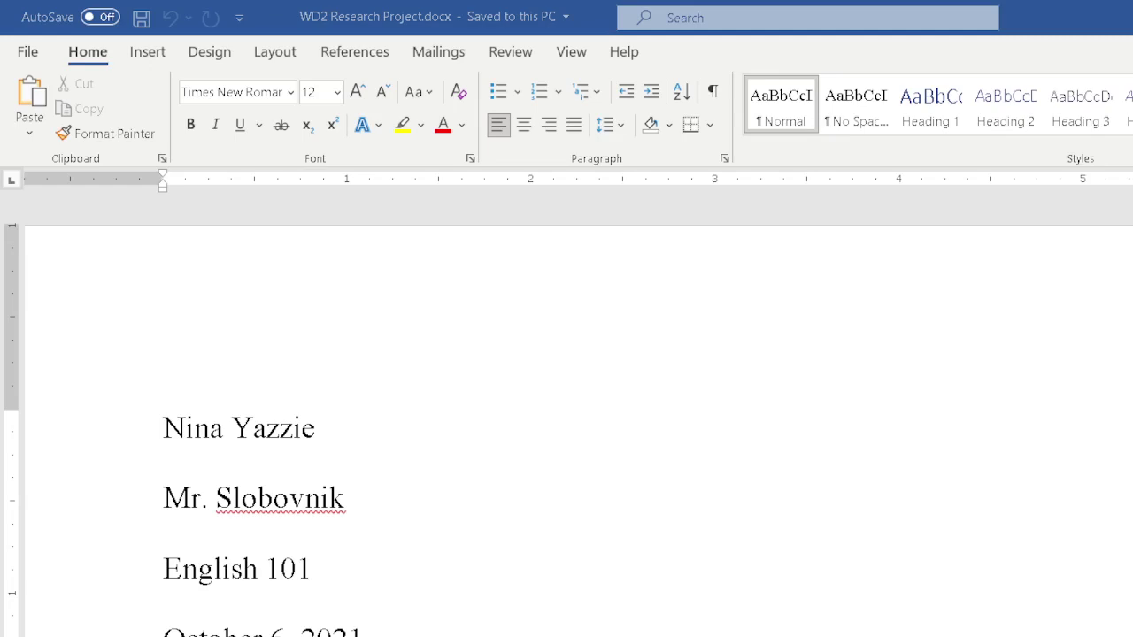
scroll(847, 495, down, 4)
scroll(840, 473, down, 1)
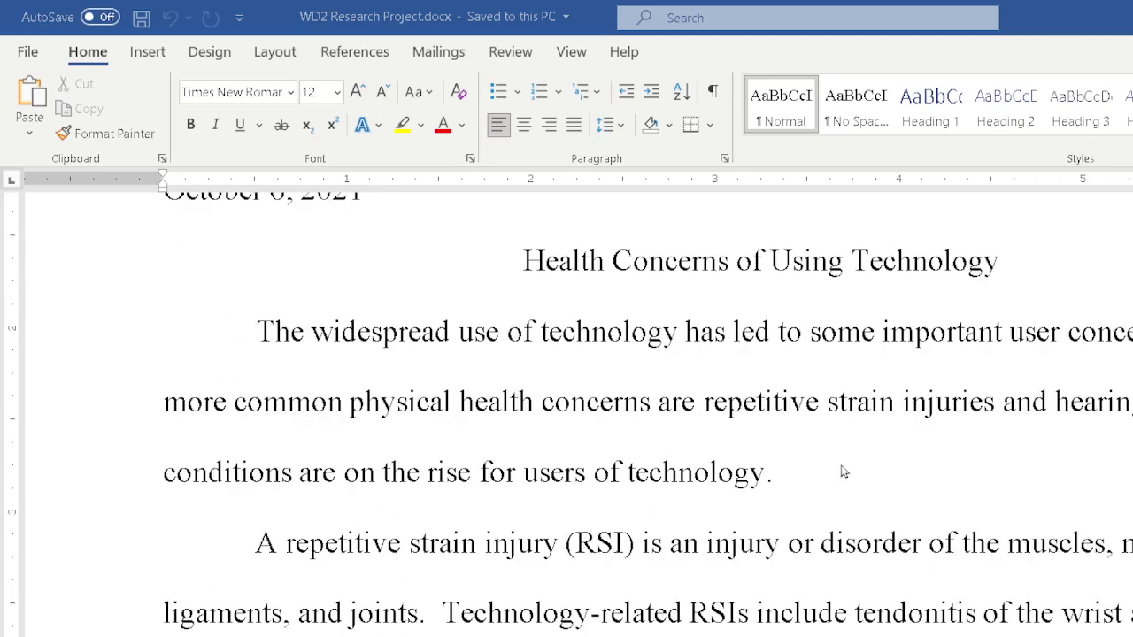
scroll(843, 472, down, 1)
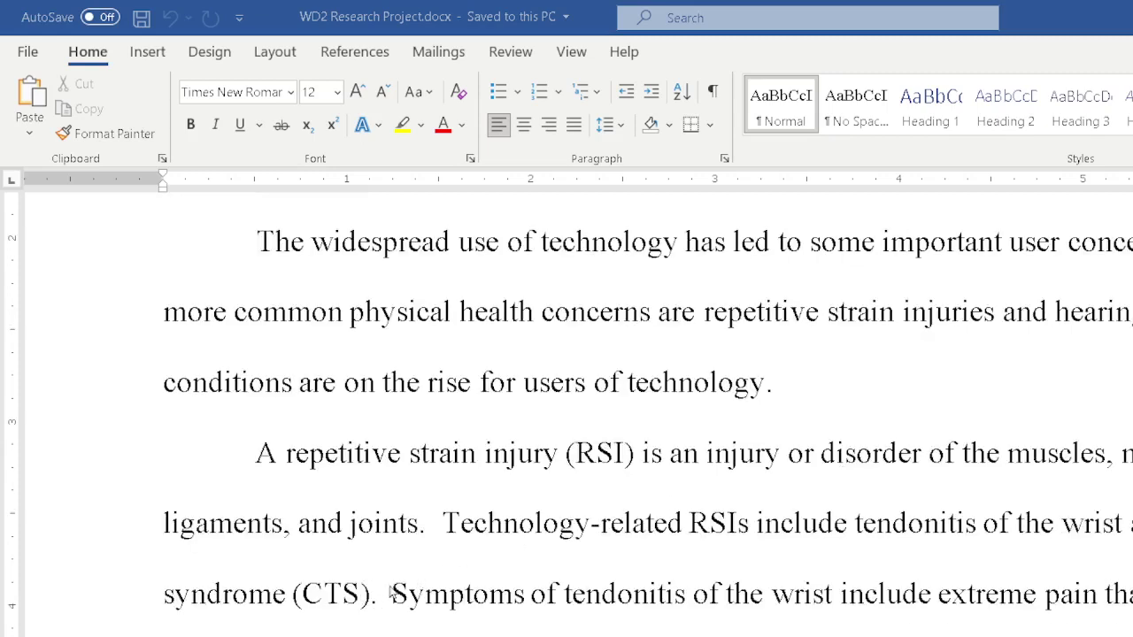
scroll(392, 594, down, 2)
scroll(619, 407, down, 3)
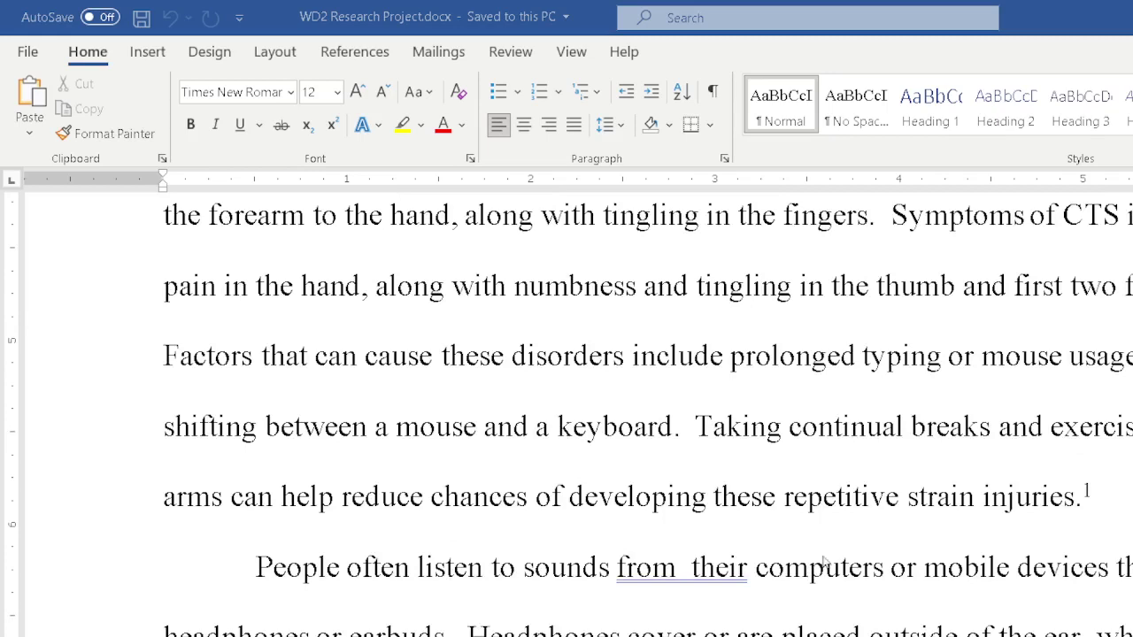
scroll(747, 580, down, 2)
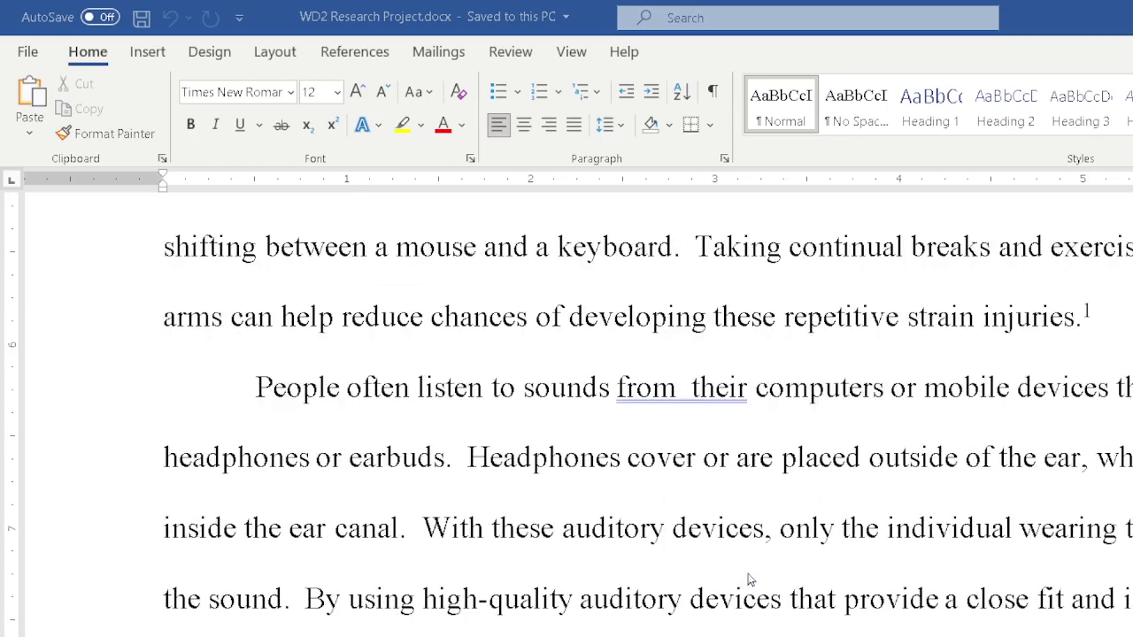
right_click(684, 398)
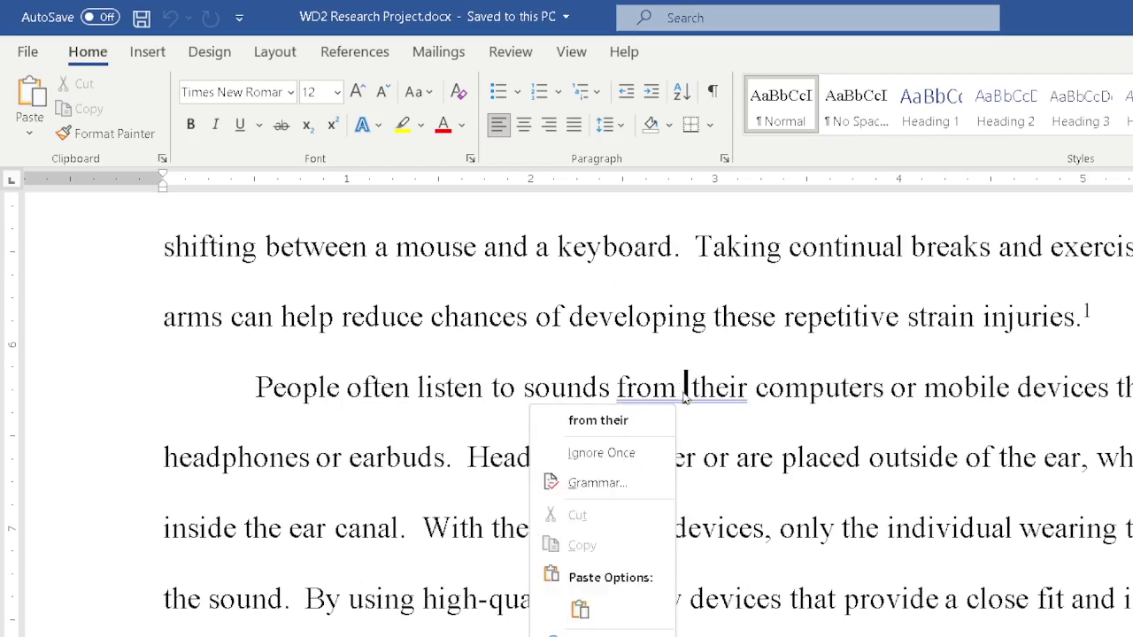
click(598, 419)
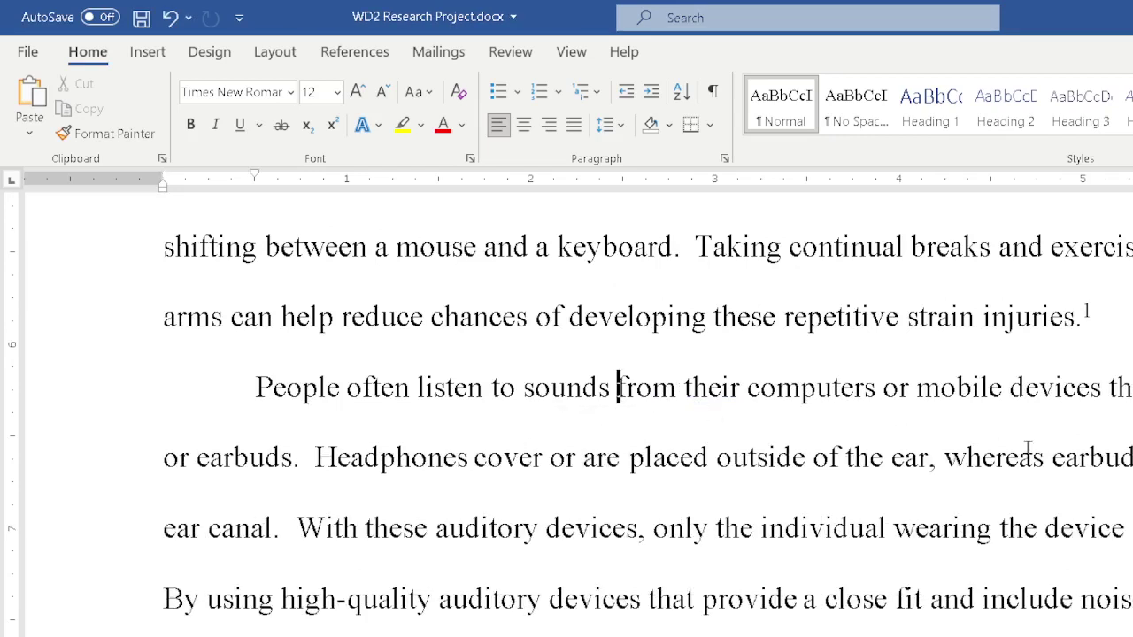
Show the formatting marks and start a new paragraph after the paper's last sentence, ending in "avoid these conditions."
scroll(838, 508, down, 1)
scroll(838, 509, down, 10)
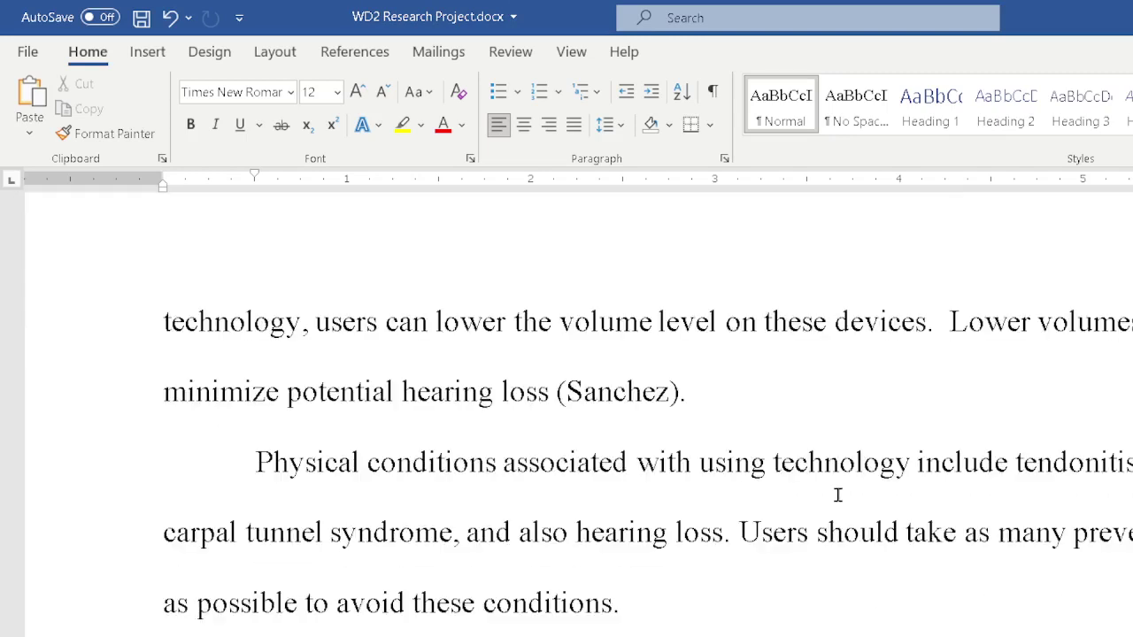
scroll(837, 493, down, 5)
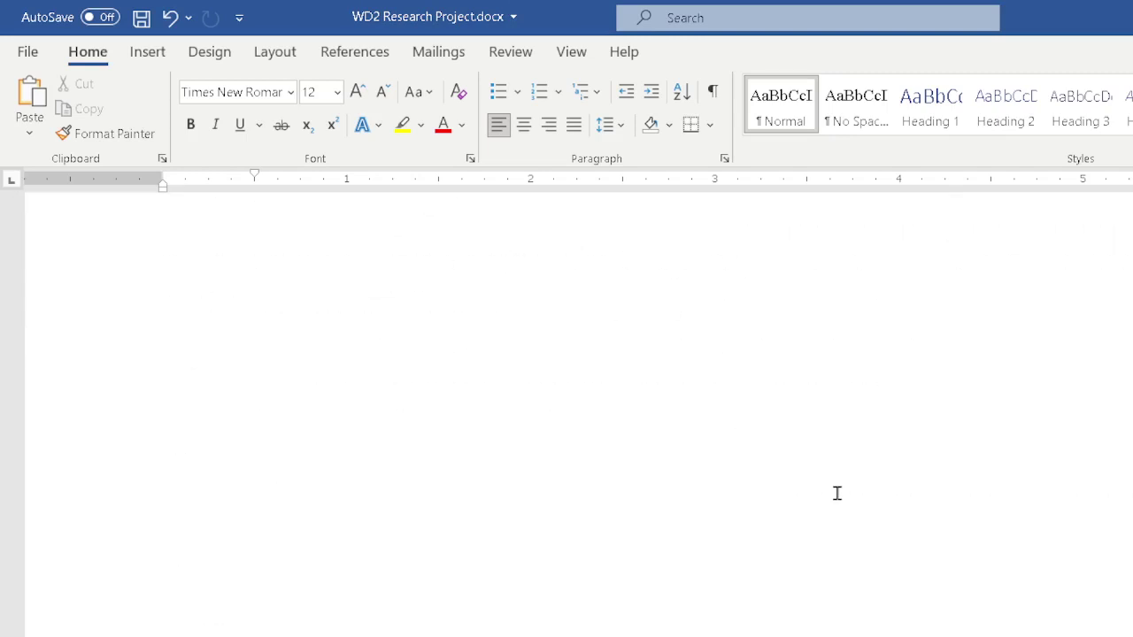
scroll(835, 489, up, 5)
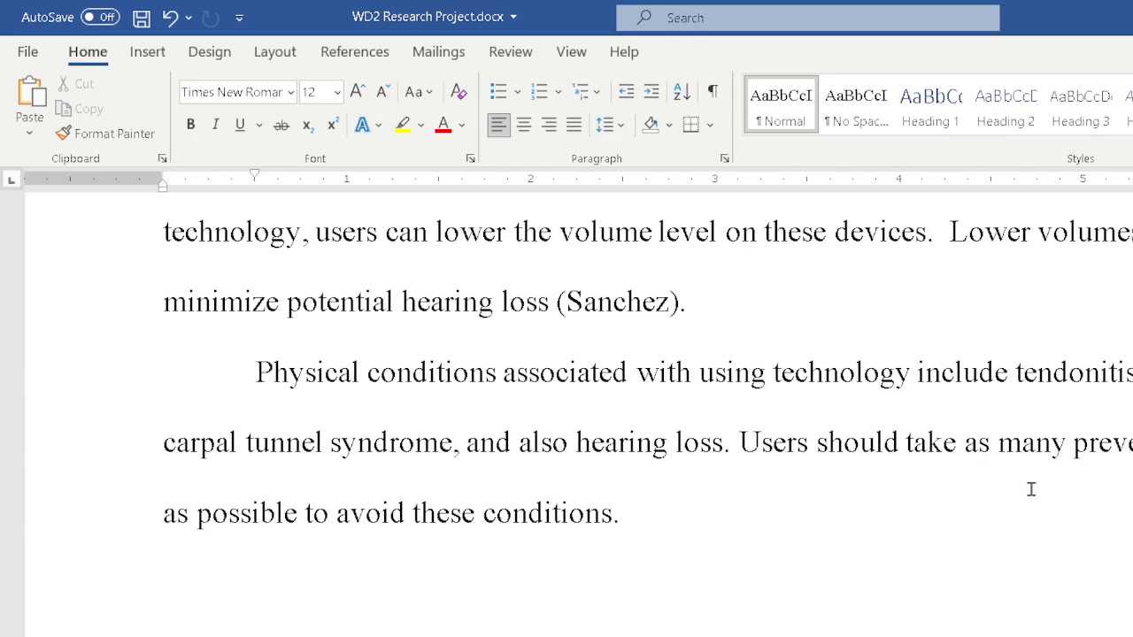
scroll(1031, 490, up, 2)
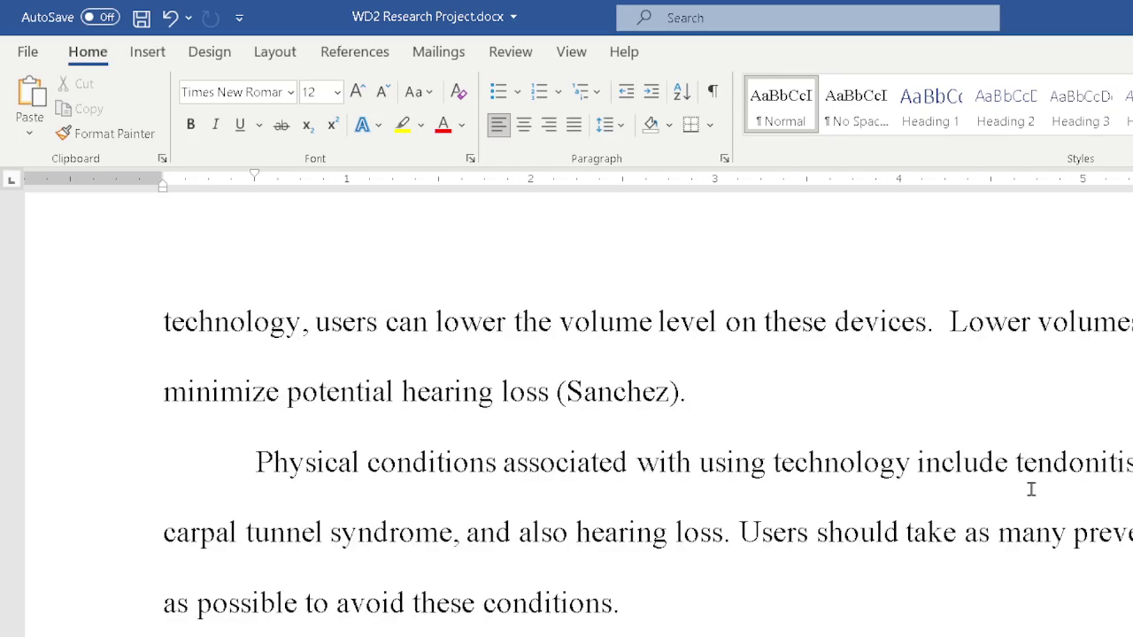
click(713, 93)
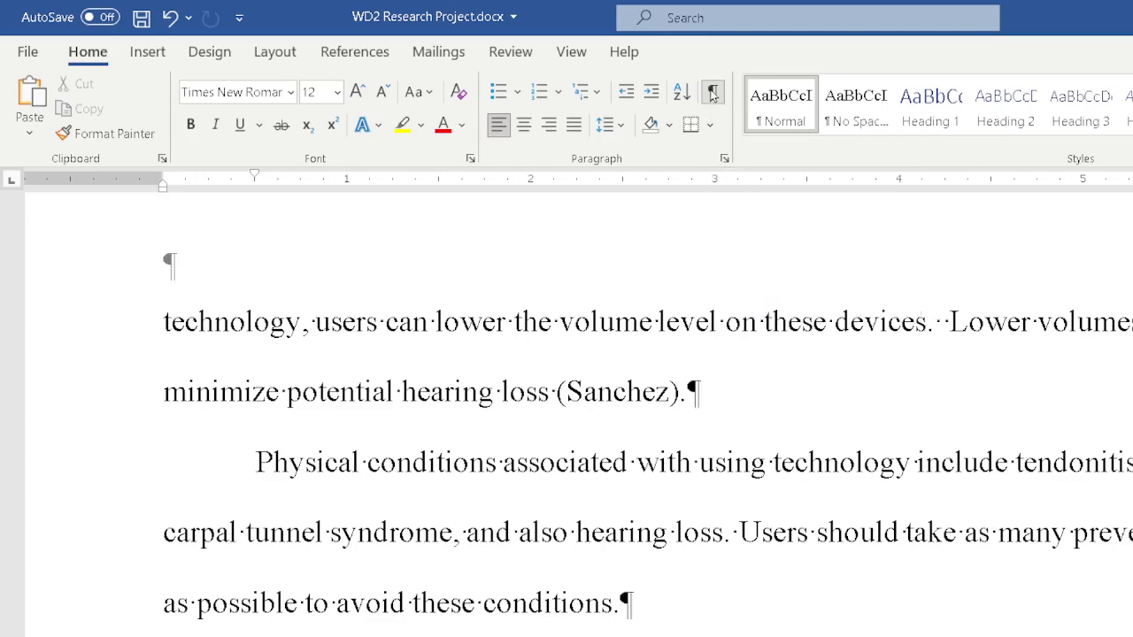
click(622, 604)
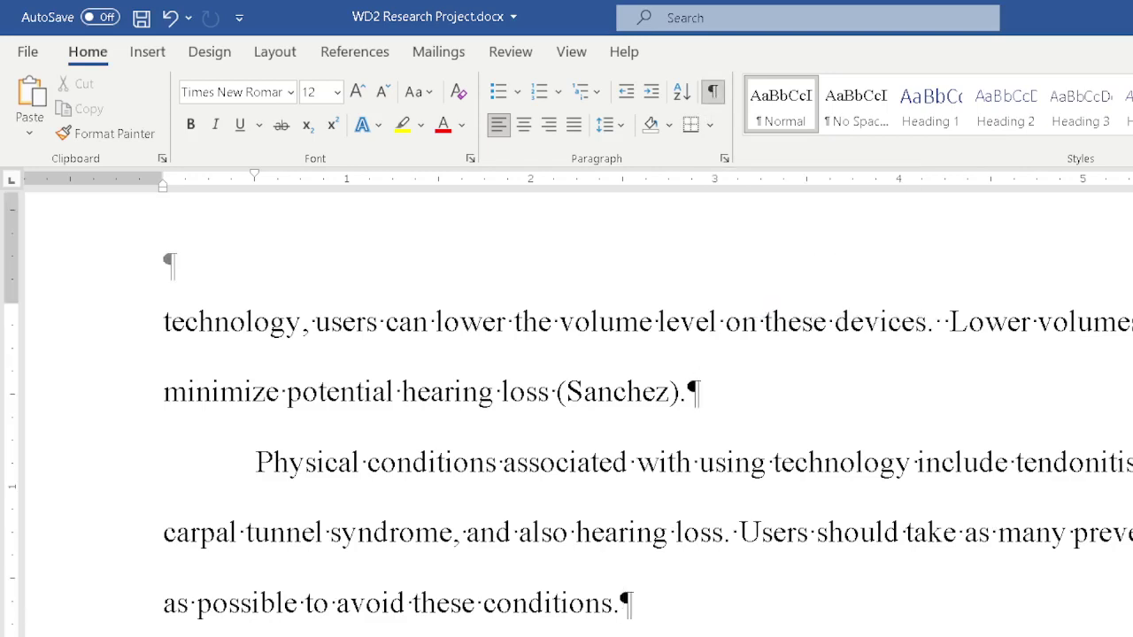
key(Return)
Try to reach a new page by adding a long run of empty paragraphs after the conclusion
key(Return)
key(Return)
key(Return)
key(Return)
key(Return)
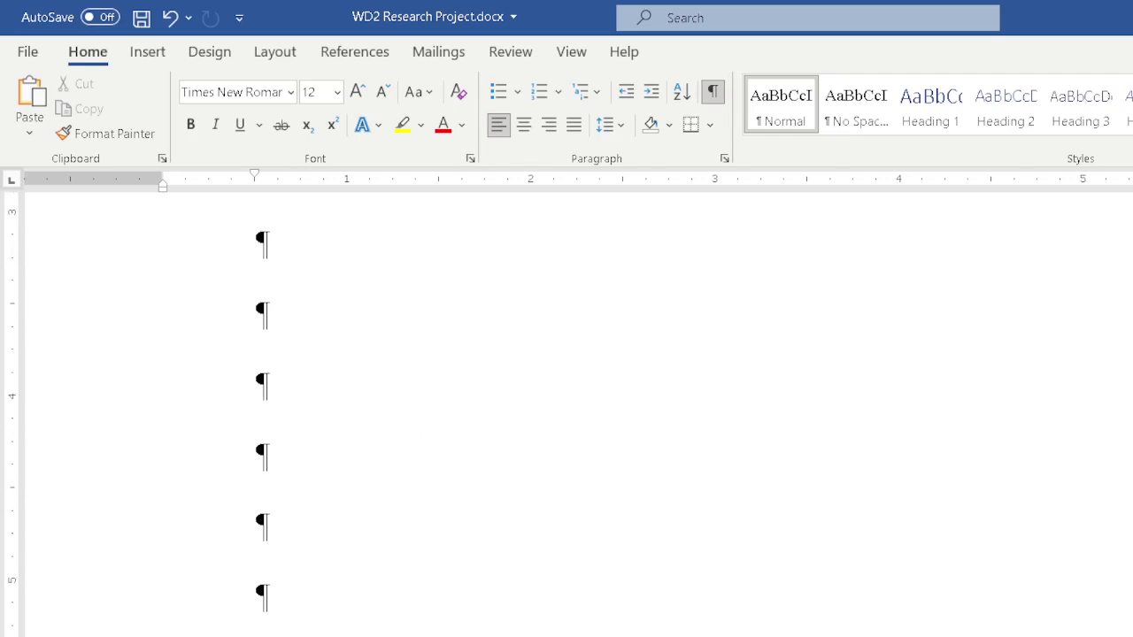
key(Return)
key(Return)
key(Return)
key(Return)
key(Return)
key(Return)
key(Return)
key(Return)
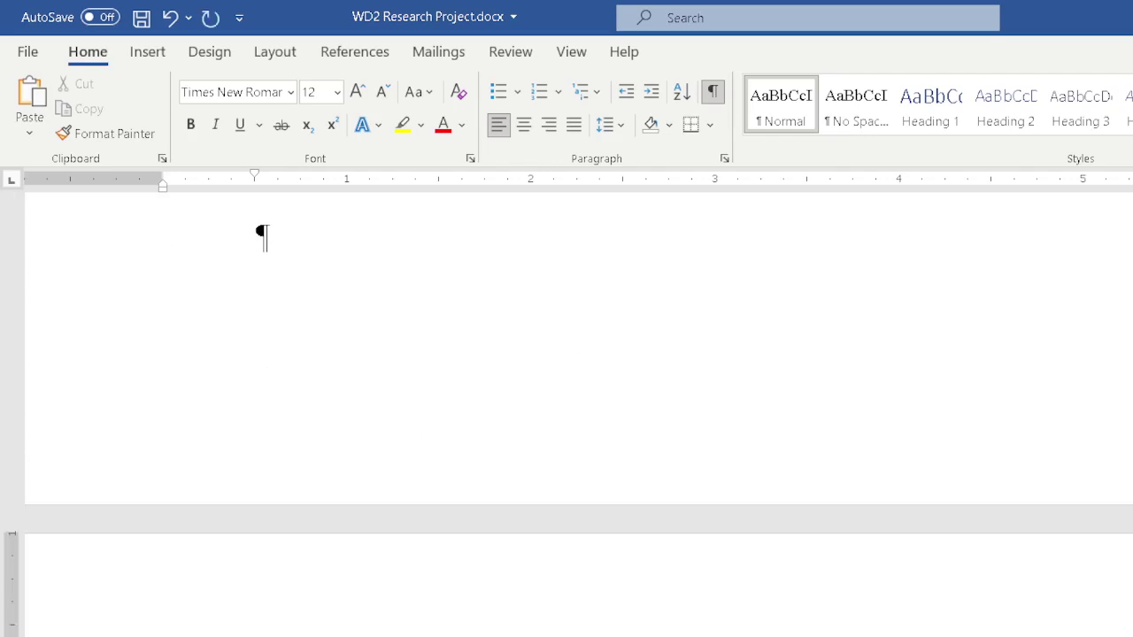
key(Return)
key(Return)
key(Return)
key(Return)
key(Return)
key(Return)
key(Return)
key(Return)
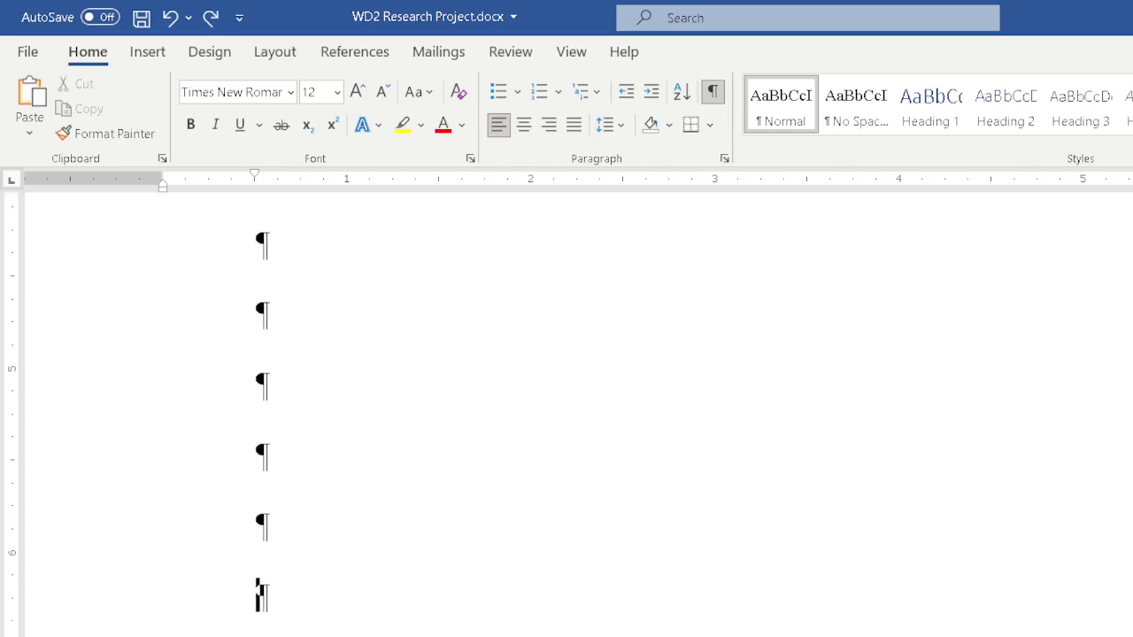
Remove the extra empty paragraphs, keeping a single one below the concluding paragraph
key(BackSpace)
key(BackSpace)
key(BackSpace)
key(BackSpace)
key(BackSpace)
key(BackSpace)
key(BackSpace)
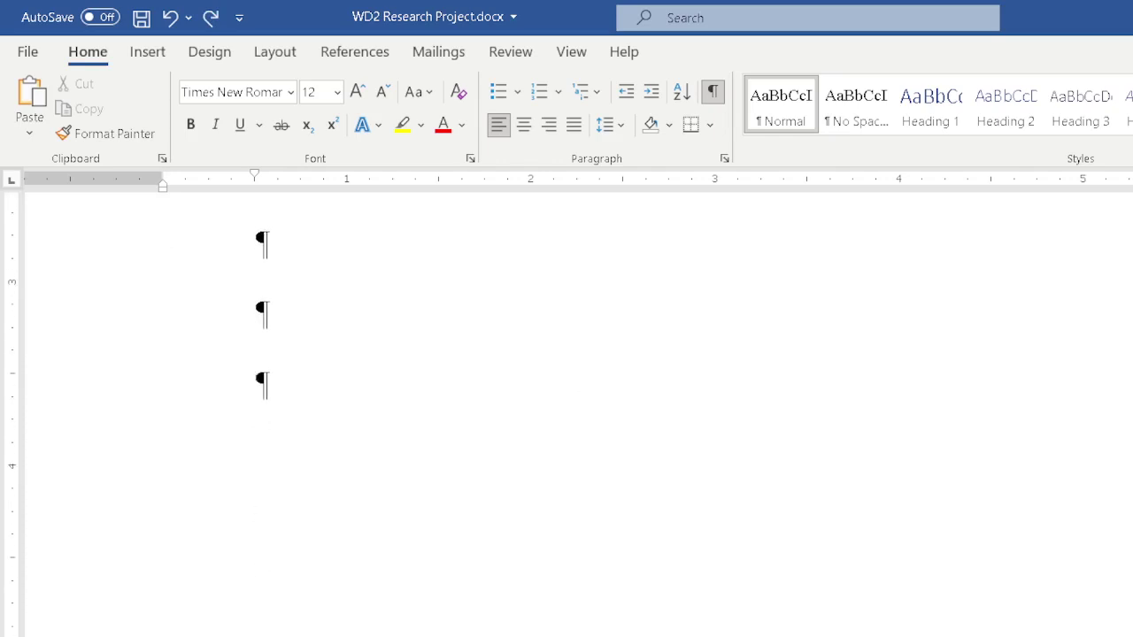
key(BackSpace)
key(BackSpace)
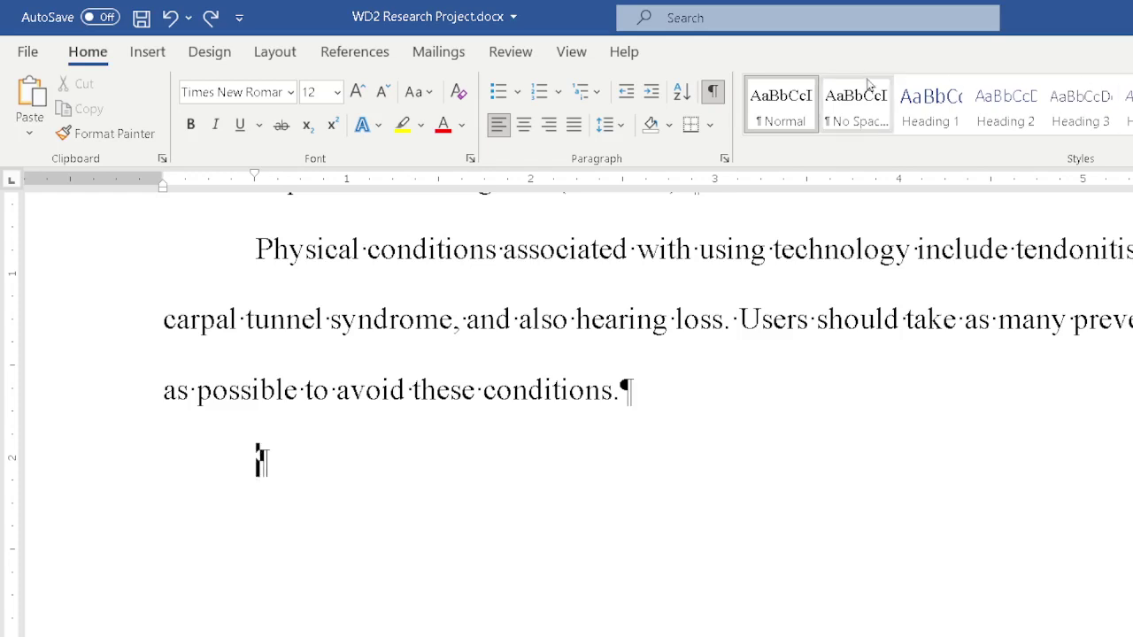
Insert a page break in the empty paragraph below the conclusion and hide the formatting marks
click(147, 54)
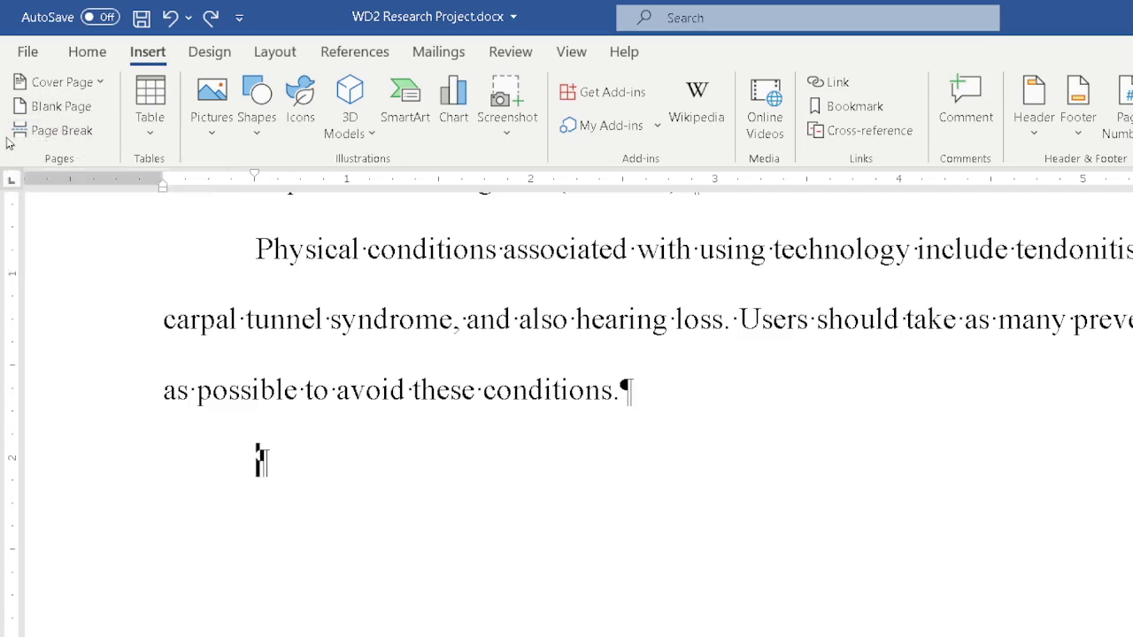
click(275, 51)
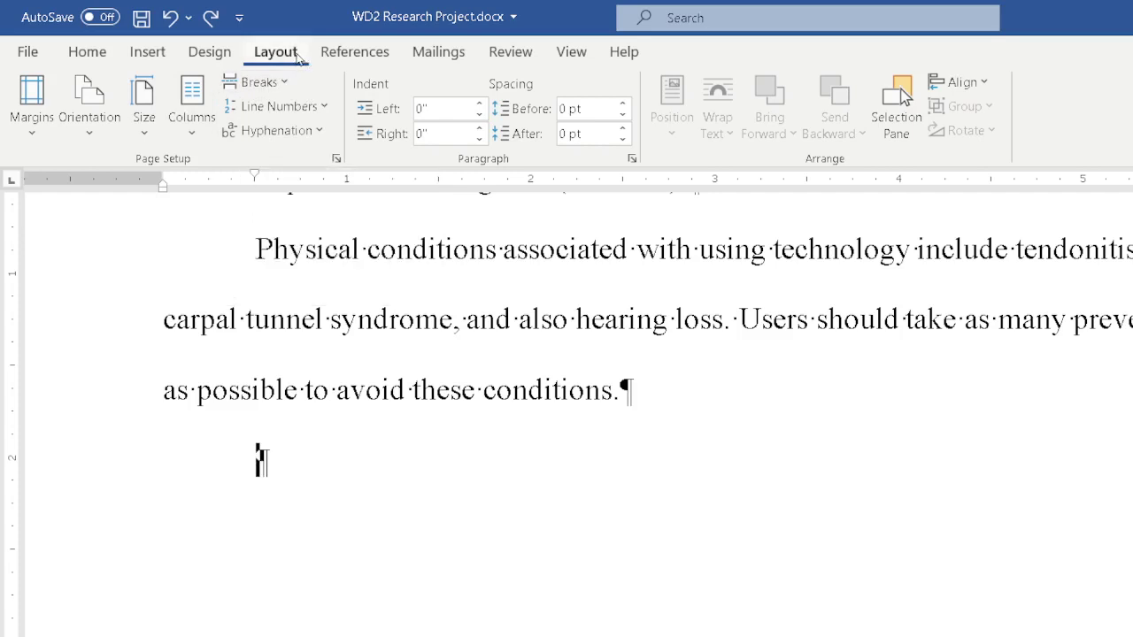
click(265, 84)
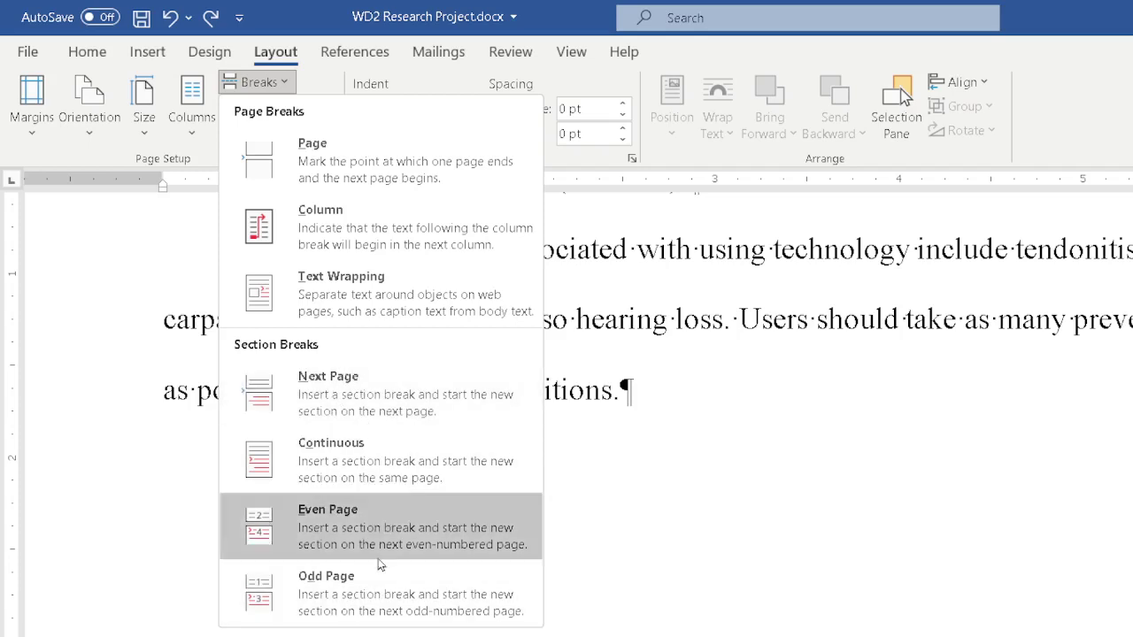
click(336, 157)
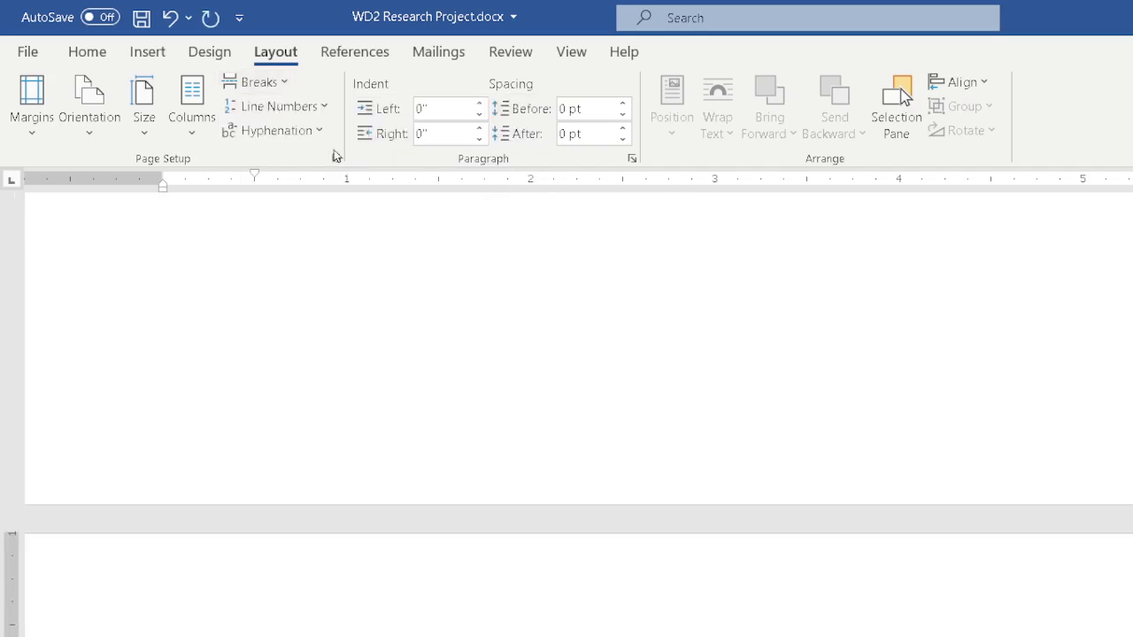
scroll(557, 433, up, 5)
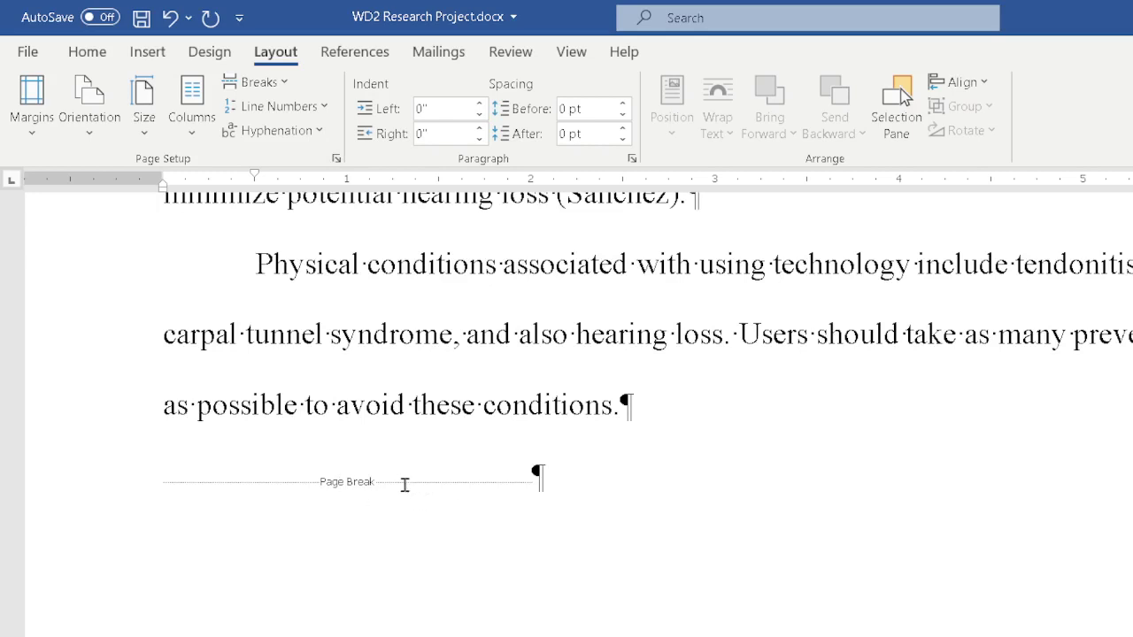
click(81, 53)
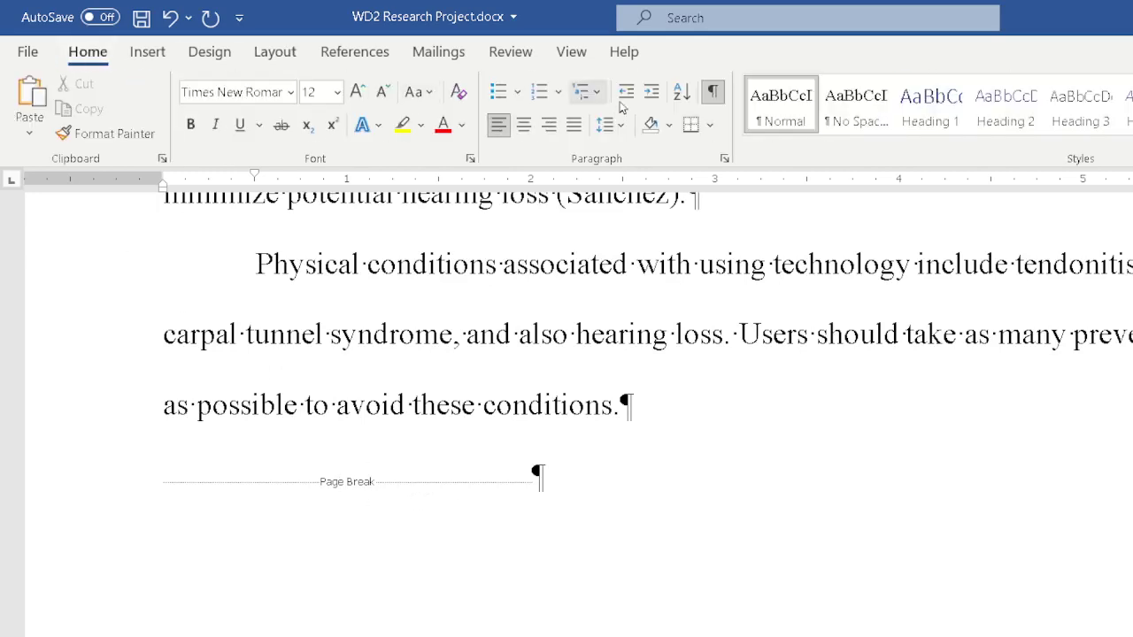
click(713, 92)
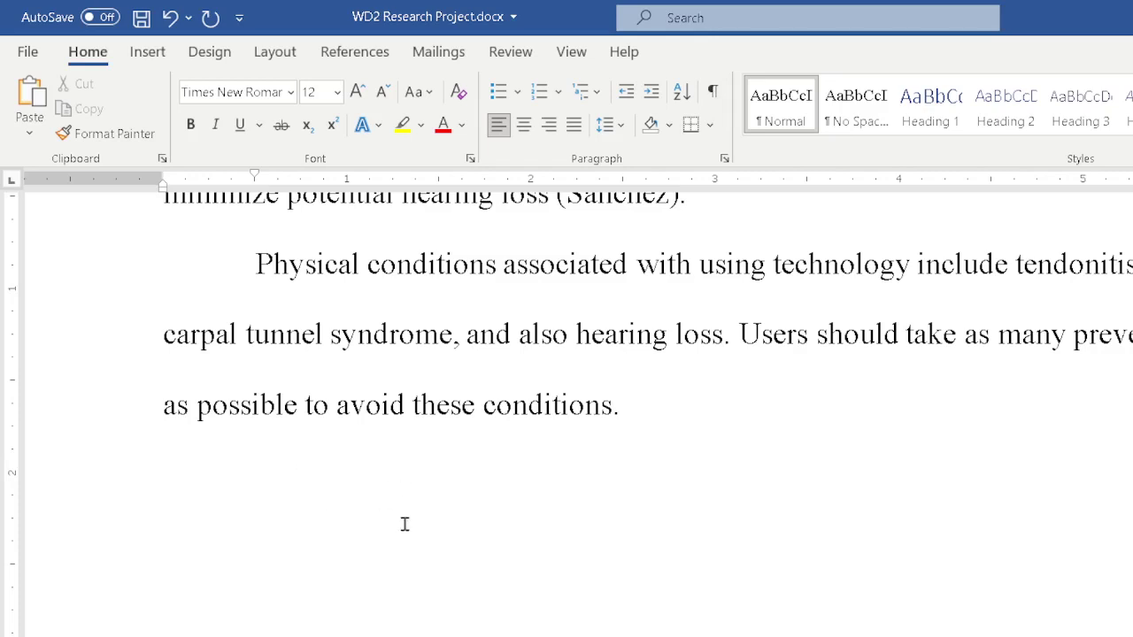
Delete the page break after the conclusion and insert a new one in its place
scroll(405, 524, down, 5)
key(BackSpace)
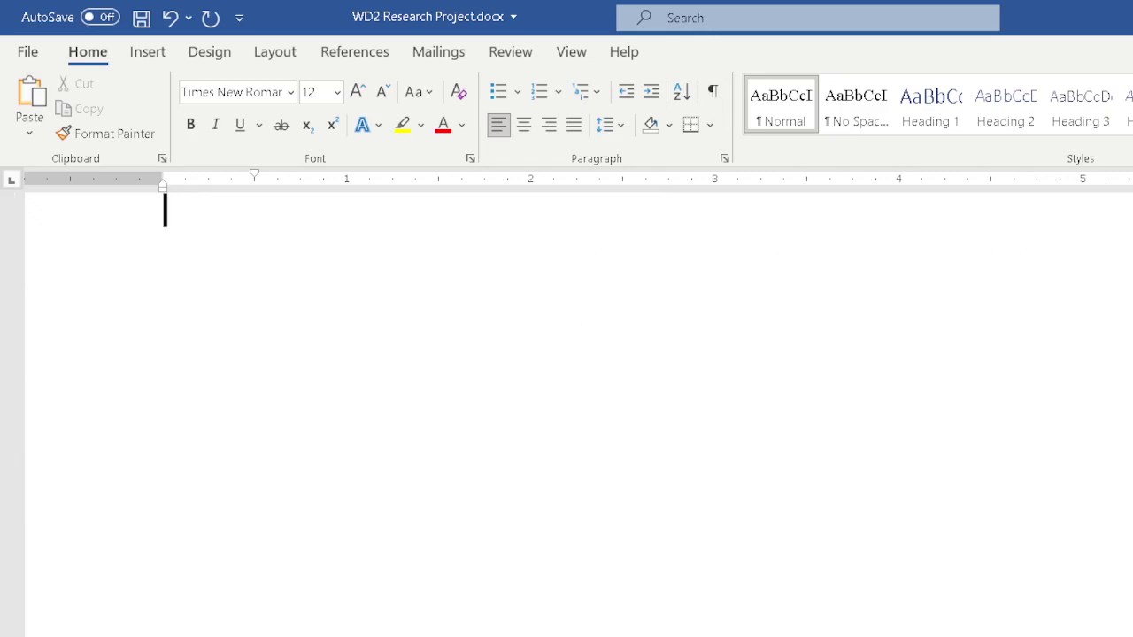
key(ctrl+Return)
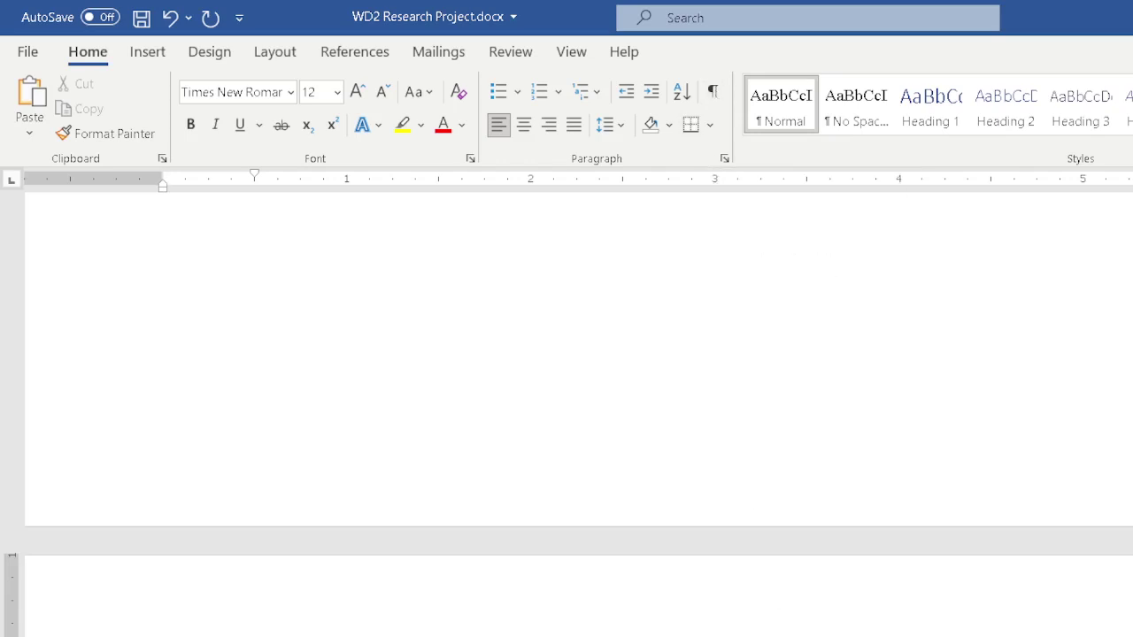
Enter a centered "Works Cited" heading on the new page and start a left-aligned paragraph below it
scroll(567, 407, down, 2)
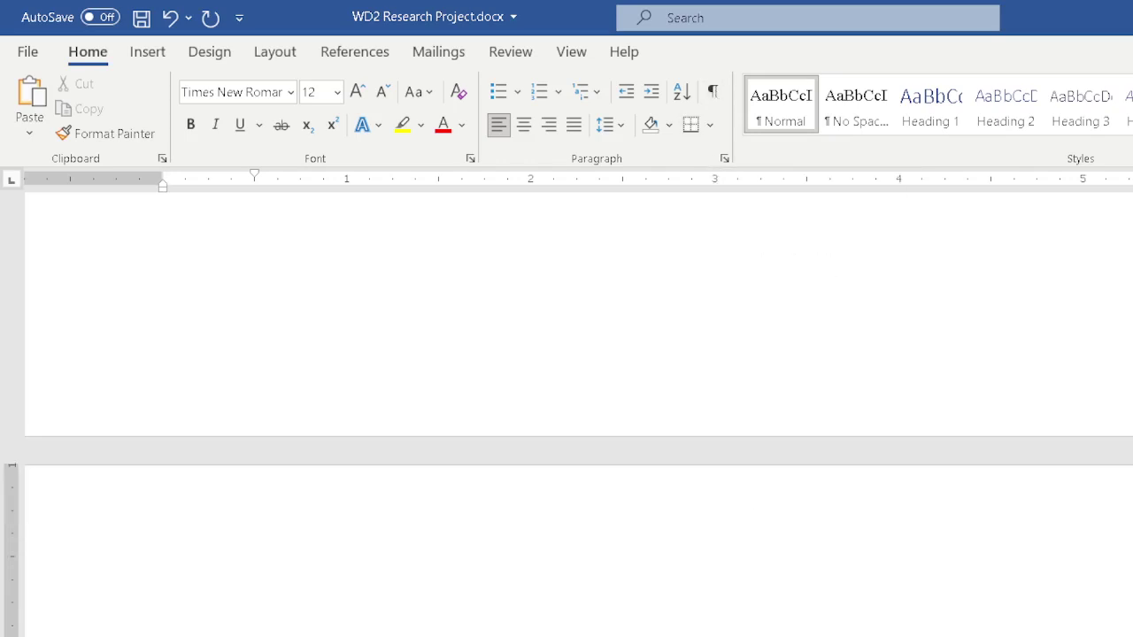
scroll(566, 407, down, 2)
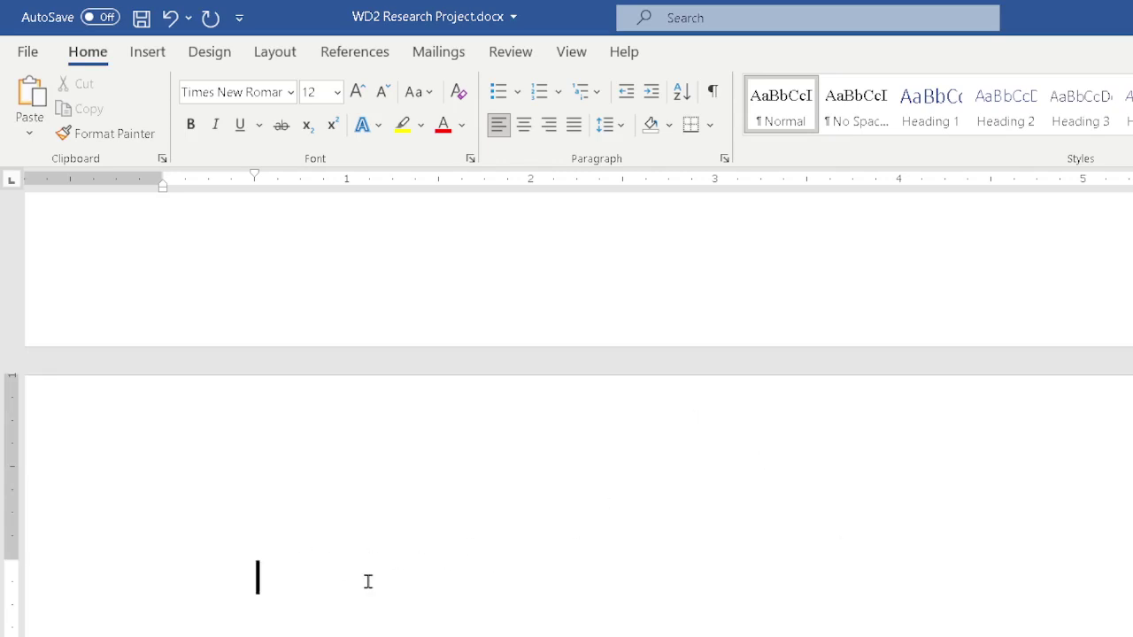
text(Wrok)
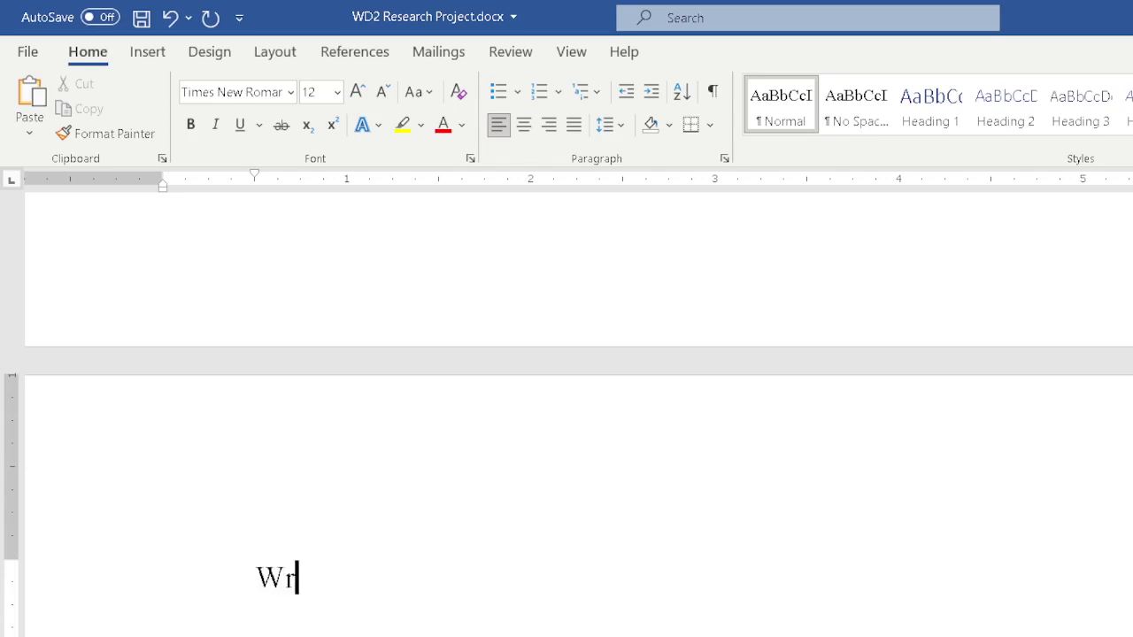
key(BackSpace)
key(BackSpace)
key(BackSpace)
text(orks )
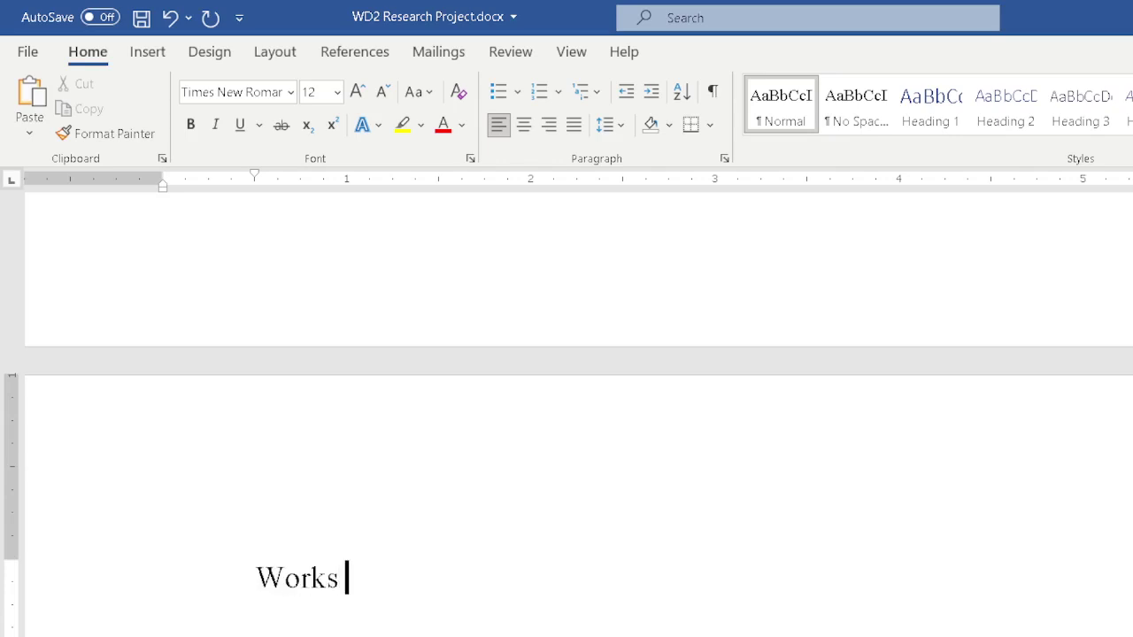
text(Cited)
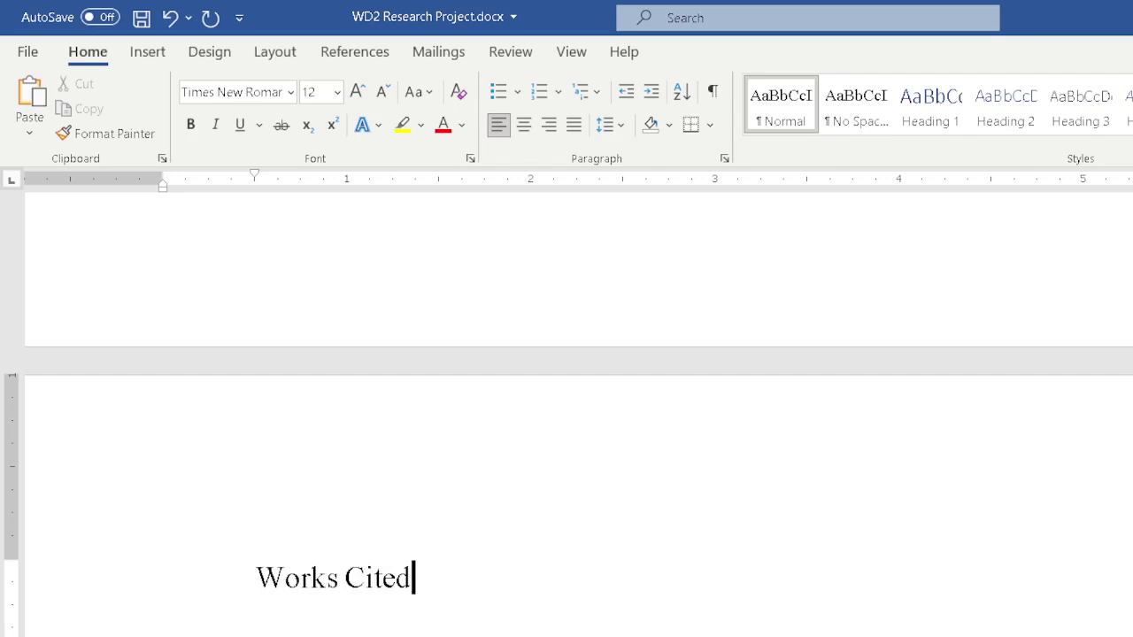
click(524, 130)
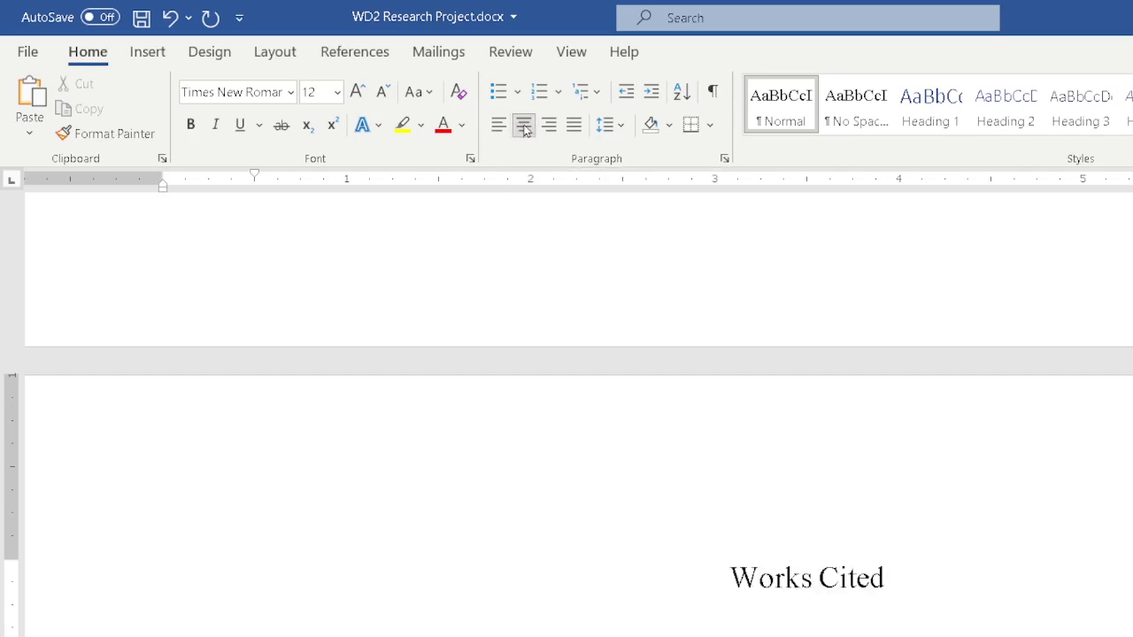
key(Return)
click(524, 128)
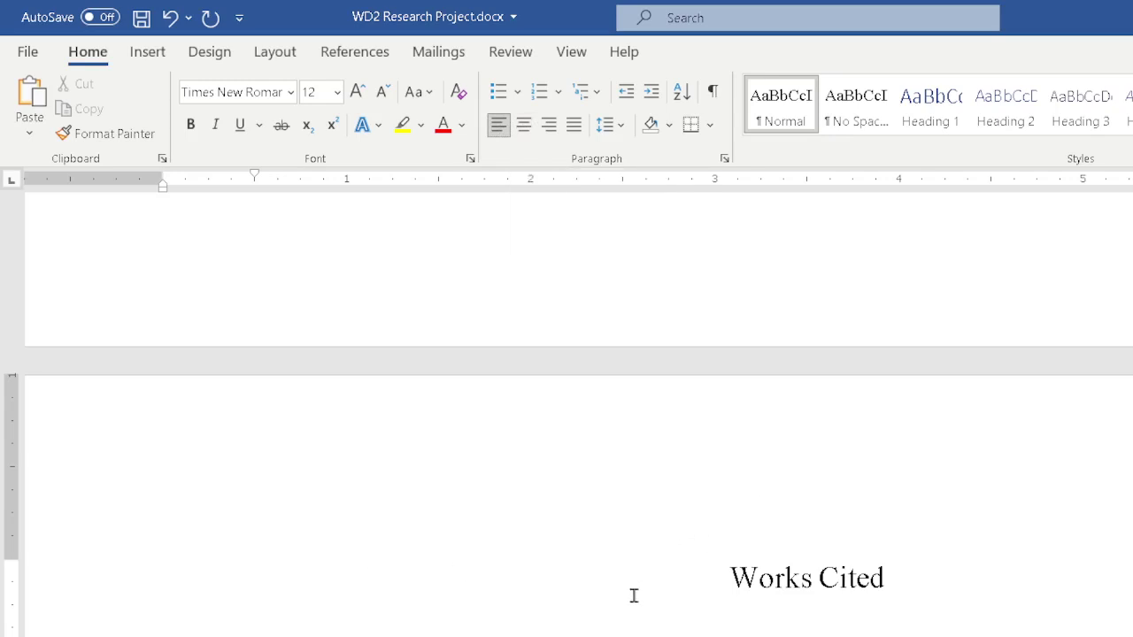
Review the master list and current list of sources in the Source Manager
click(355, 54)
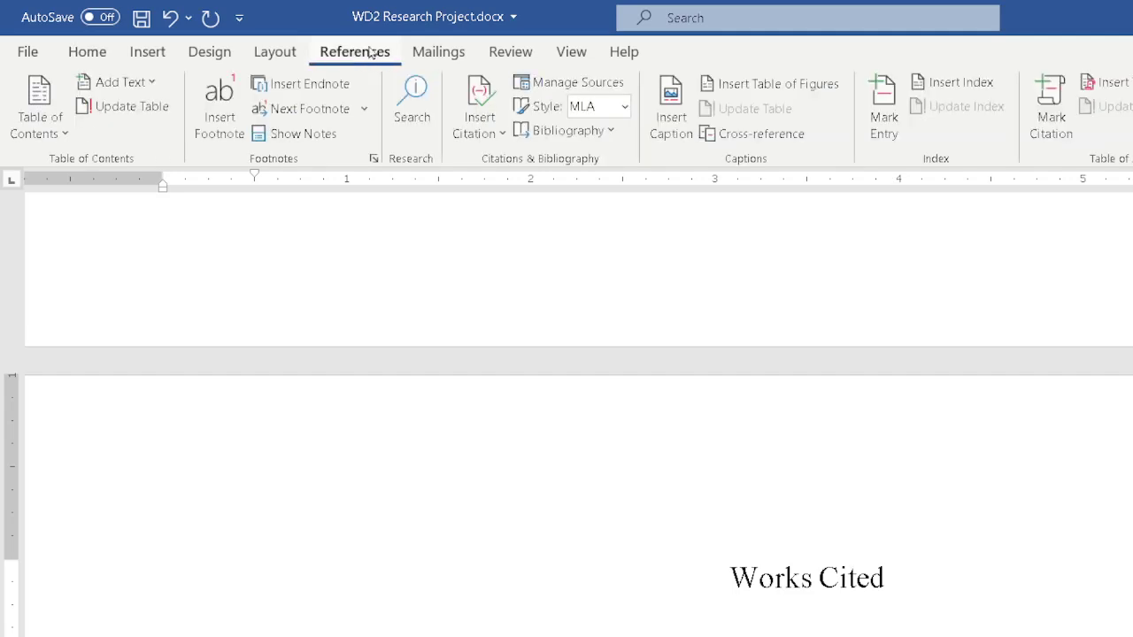
click(580, 84)
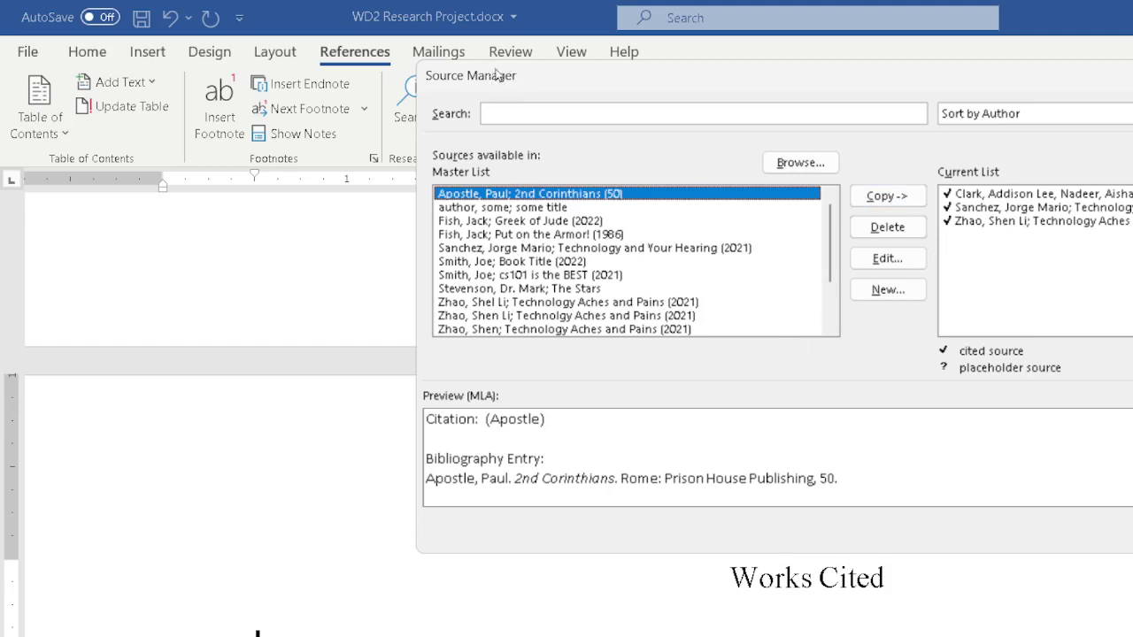
mouse_move(833, 237)
mouse_down()
mouse_move(836, 312)
mouse_move(832, 253)
mouse_up()
key(Escape)
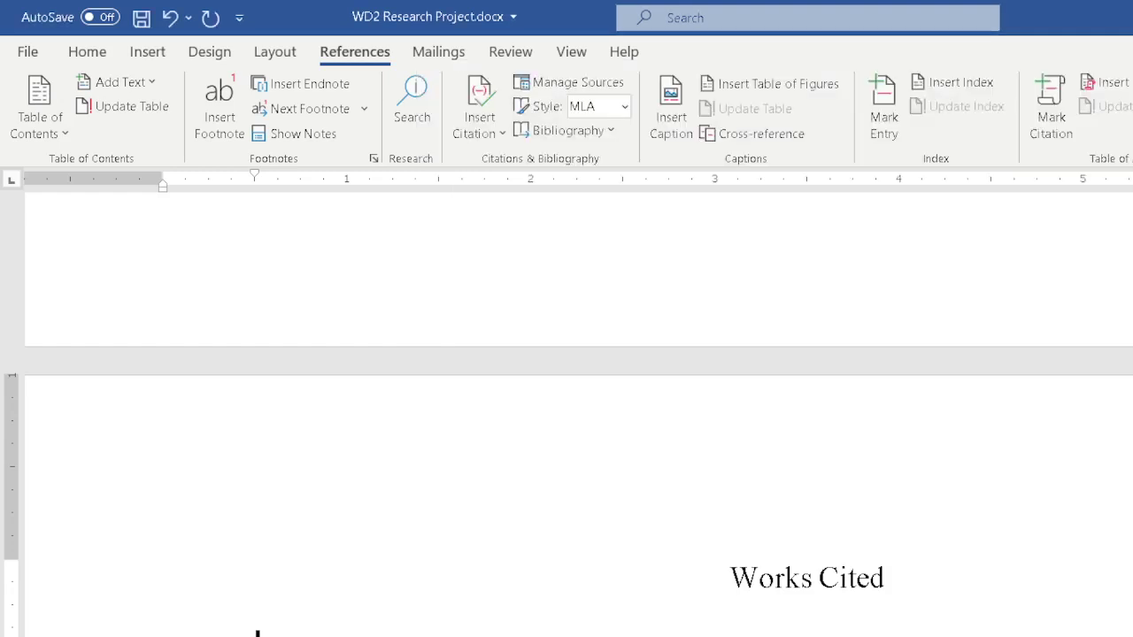
Insert the plain bibliography, without a built-in heading, below the "Works Cited" heading
click(595, 131)
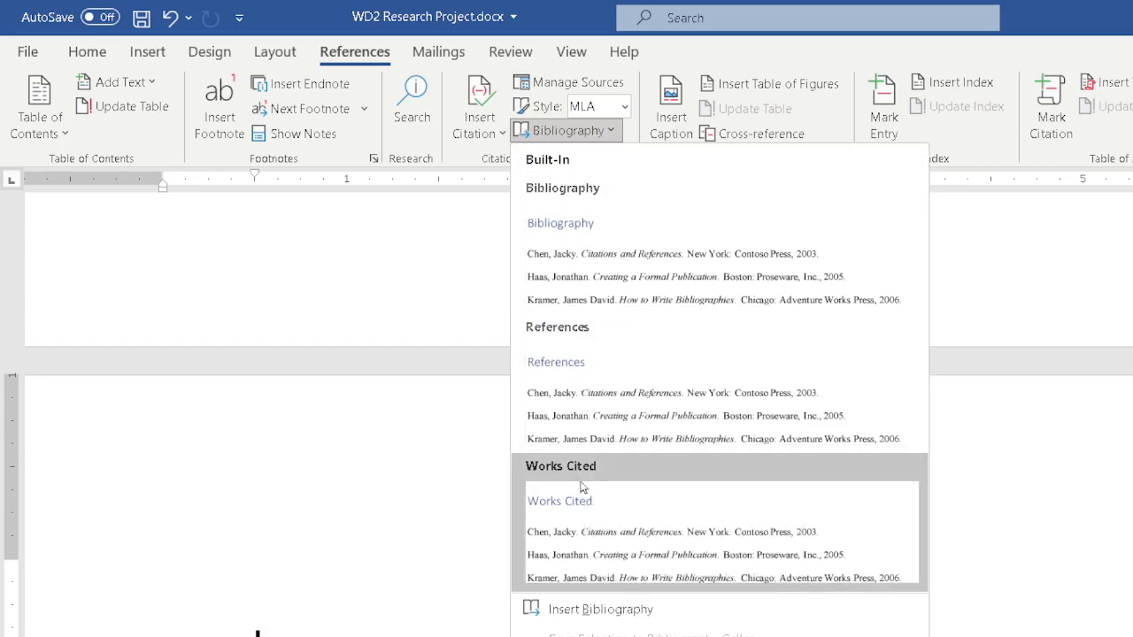
click(593, 610)
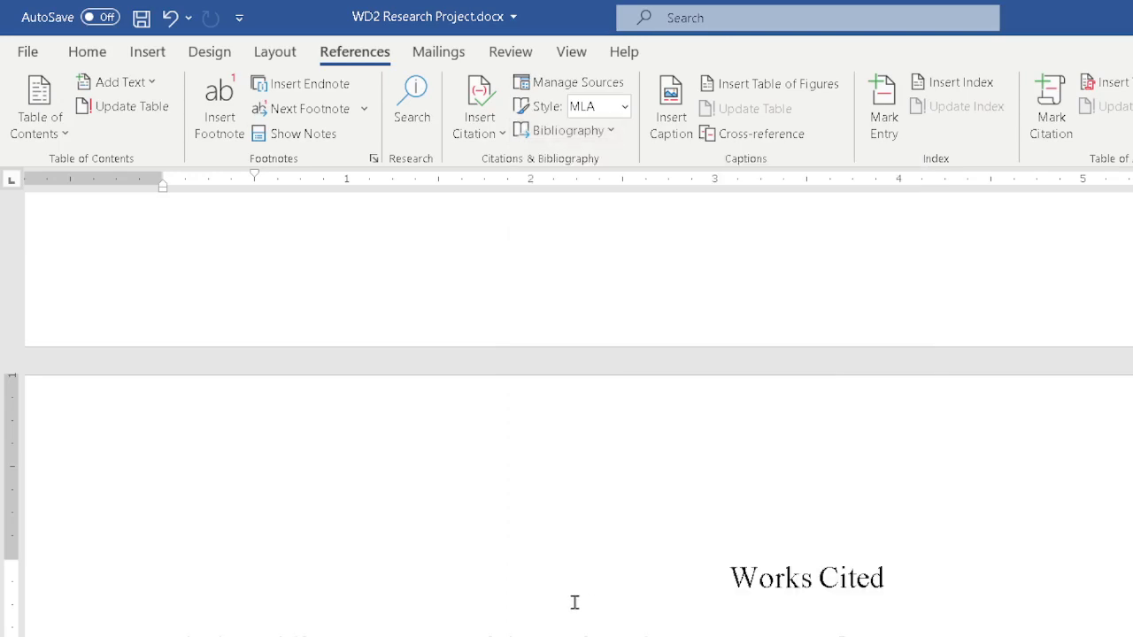
scroll(570, 569, down, 4)
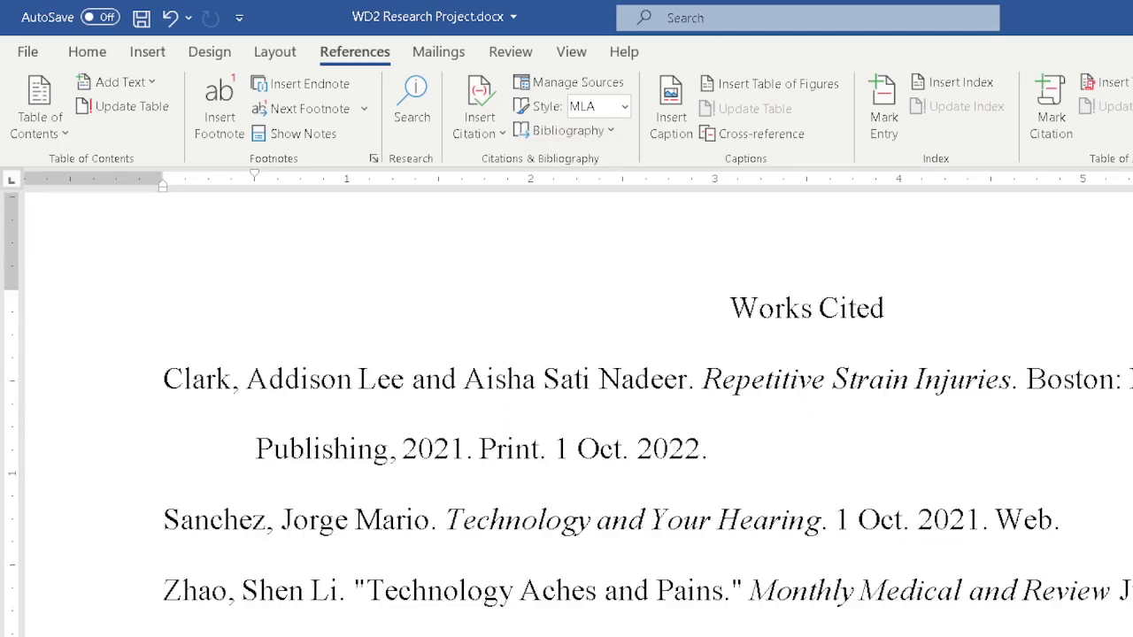
scroll(567, 549, up, 4)
scroll(564, 547, down, 3)
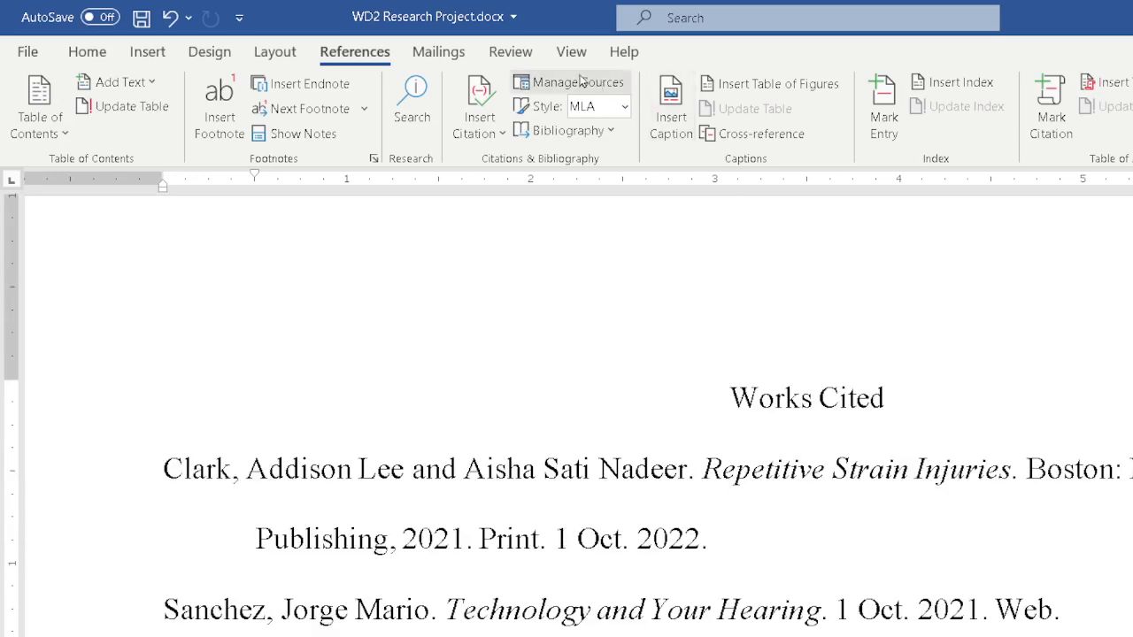
scroll(835, 536, up, 3)
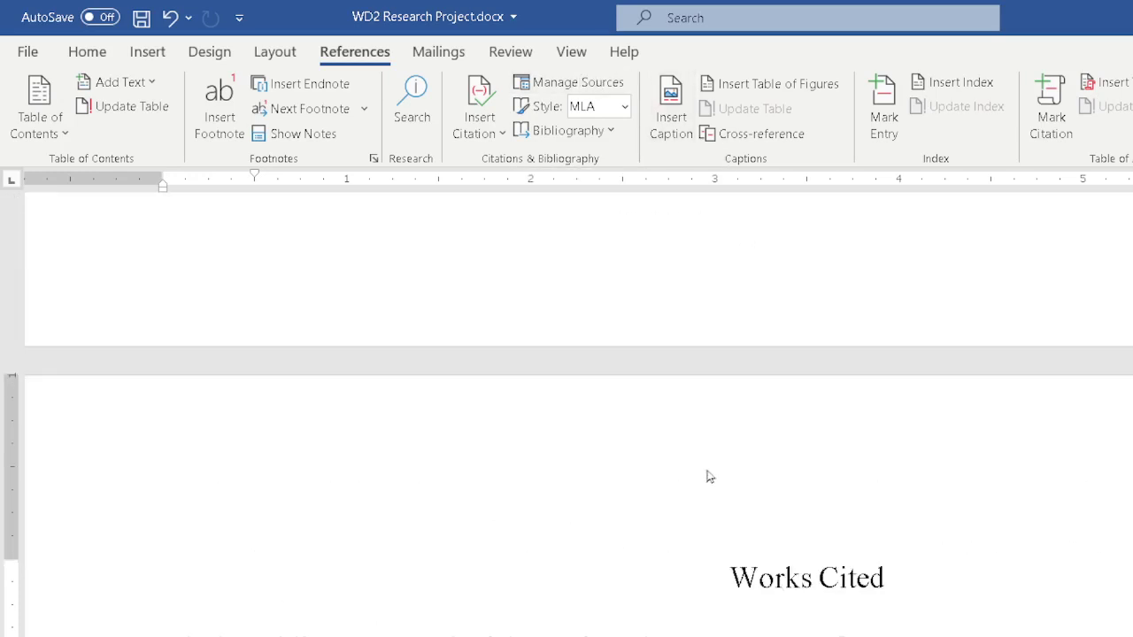
scroll(708, 477, down, 1)
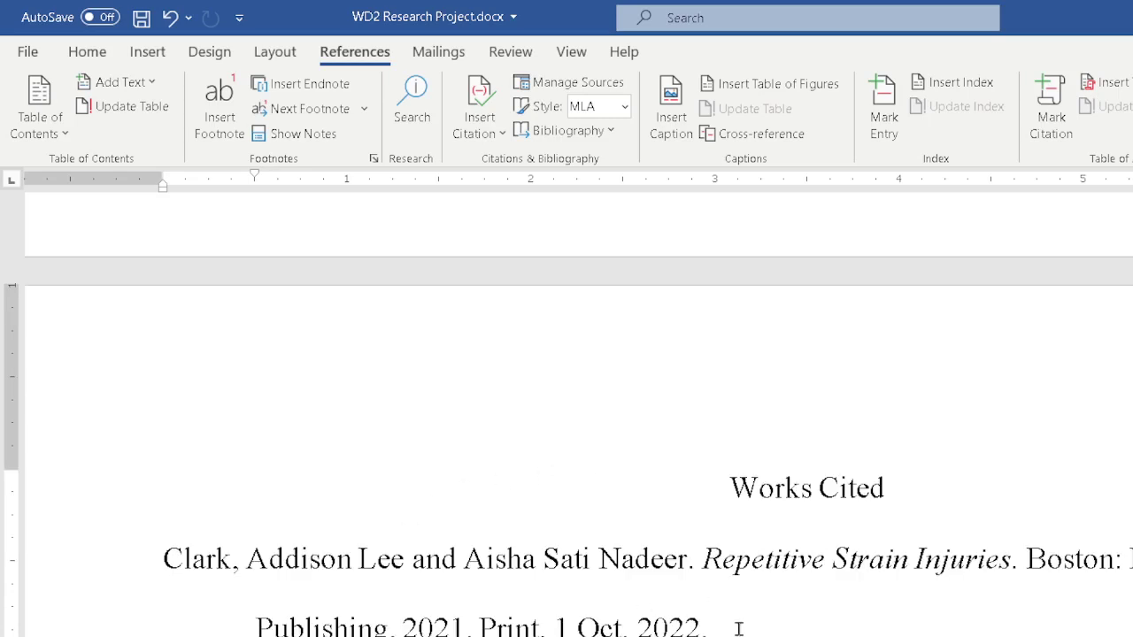
Try the IEEE and Chicago citation styles on the bibliography, then restore MLA Seventh Edition
click(624, 106)
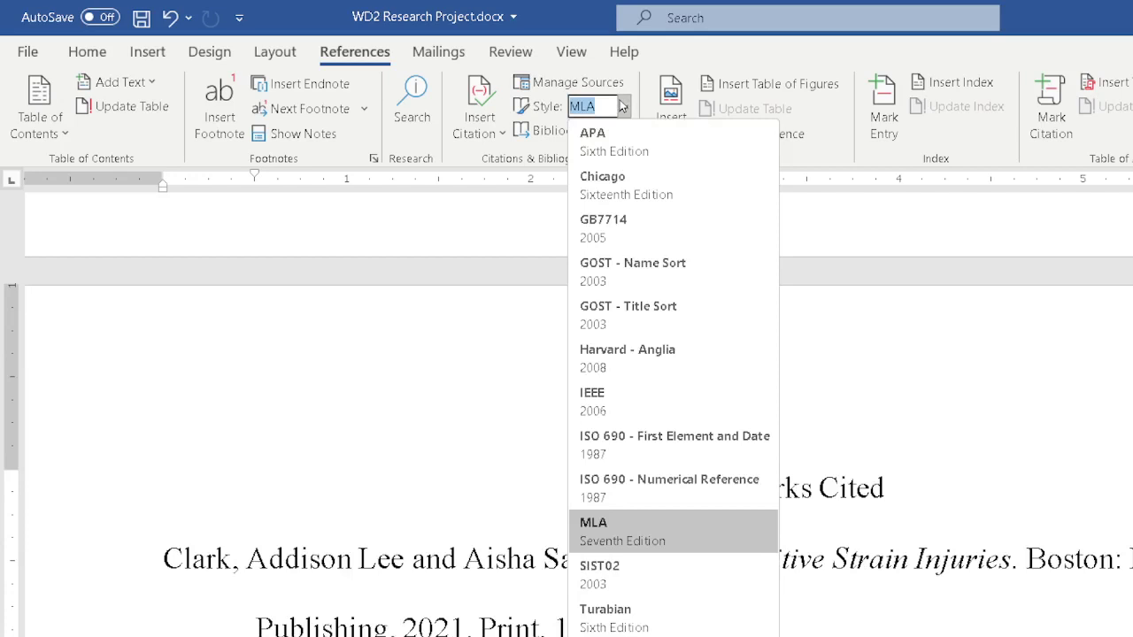
click(603, 396)
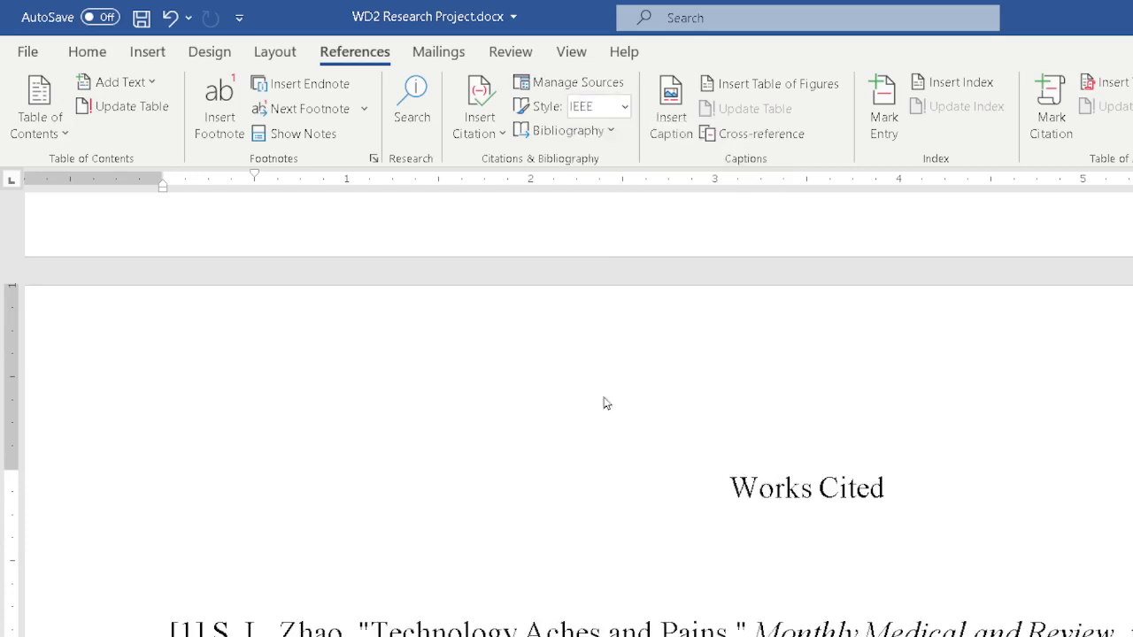
click(624, 106)
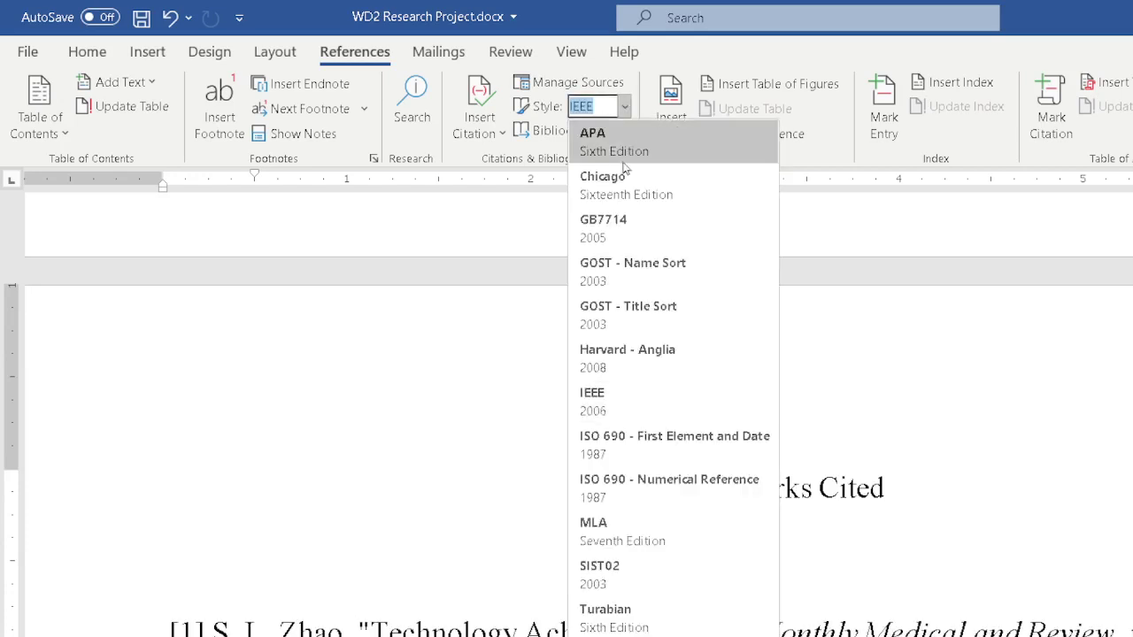
click(624, 106)
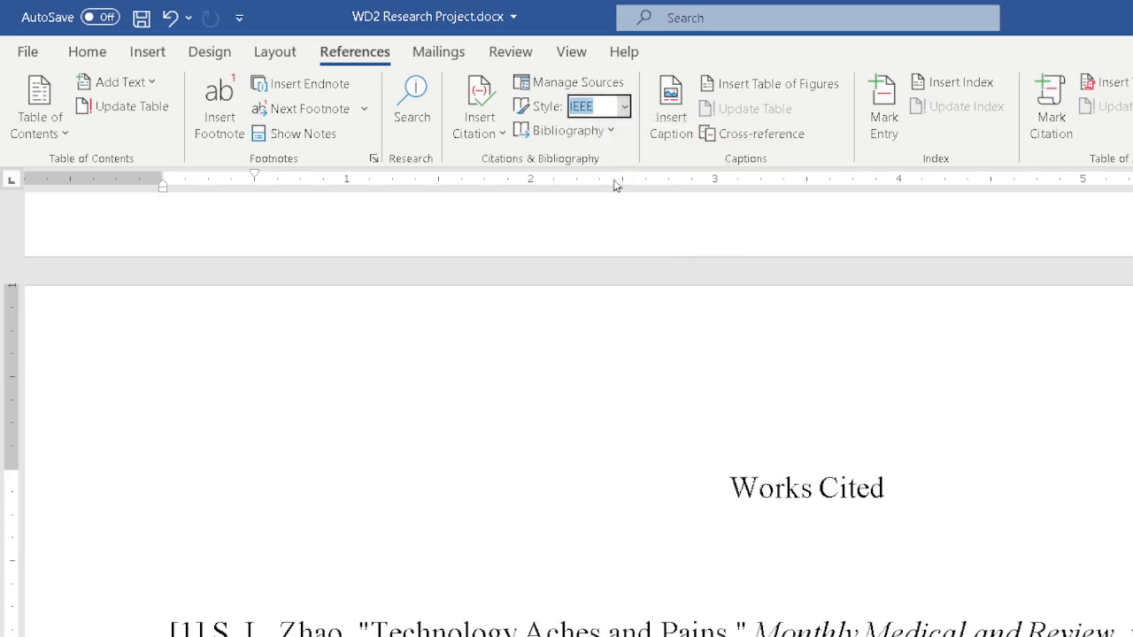
click(624, 107)
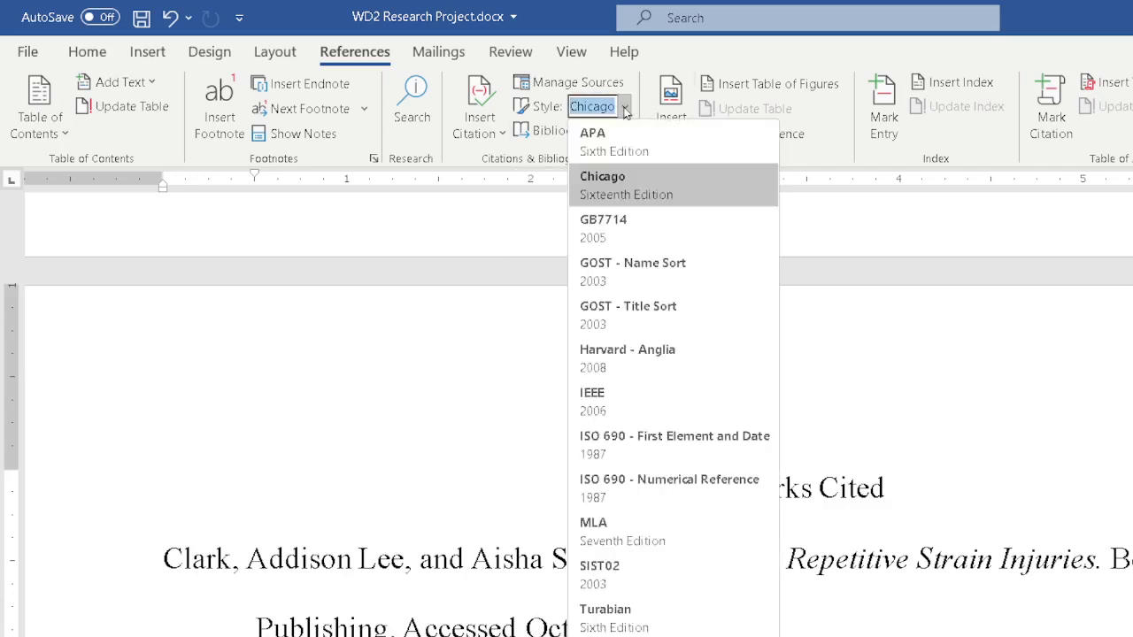
click(594, 535)
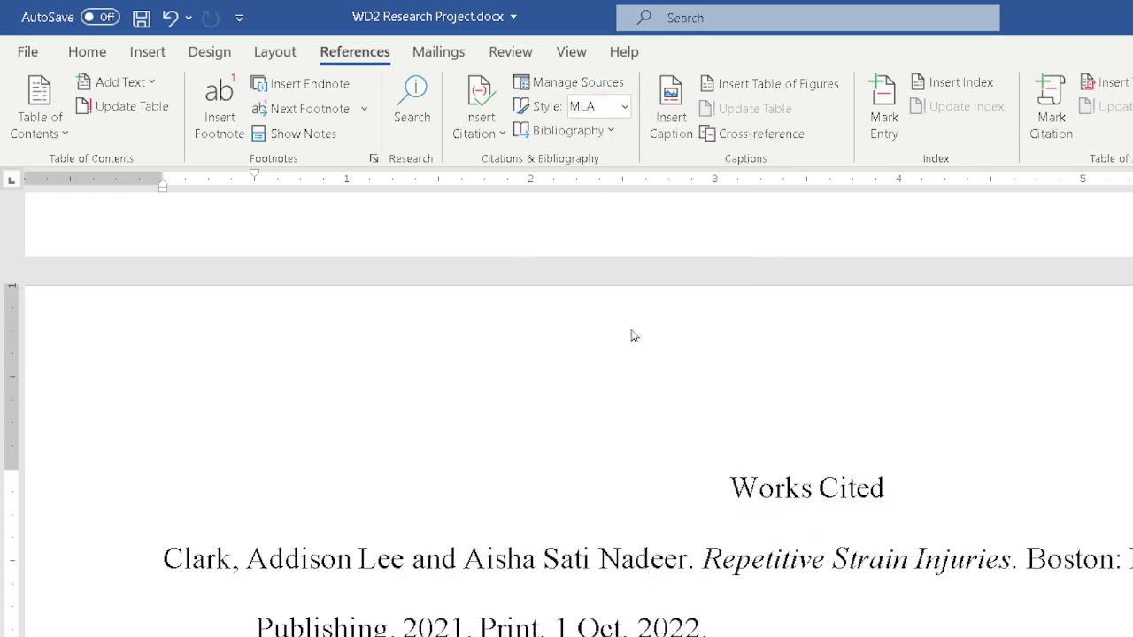
Try the Turabian Sixth Edition and Chicago Sixteenth Edition citation styles, then return to MLA
click(625, 108)
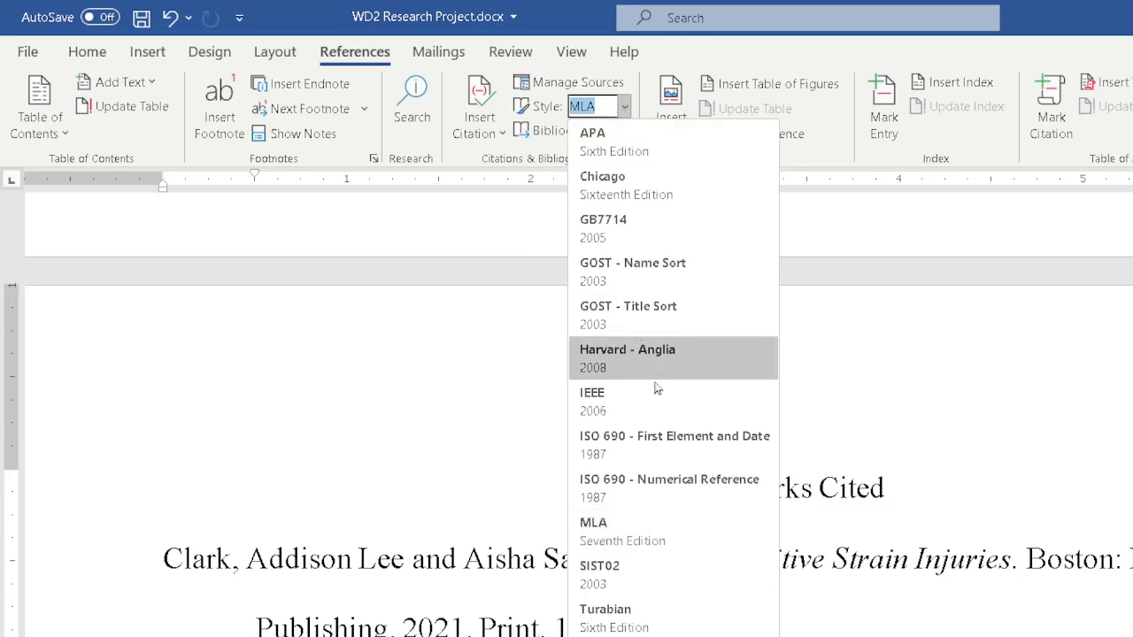
click(618, 624)
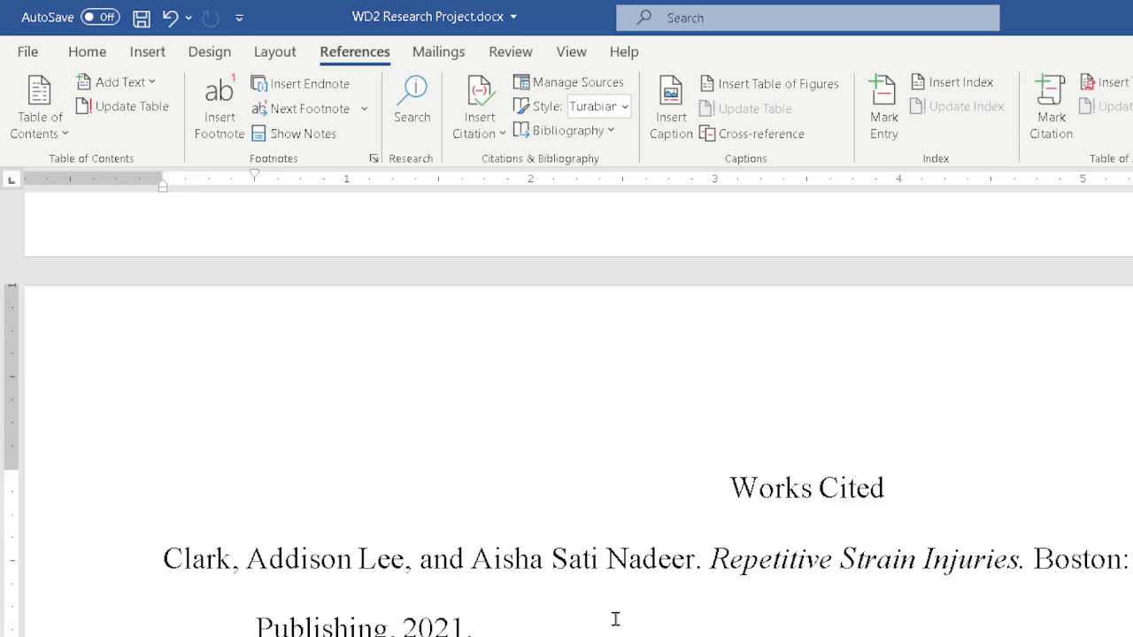
click(625, 107)
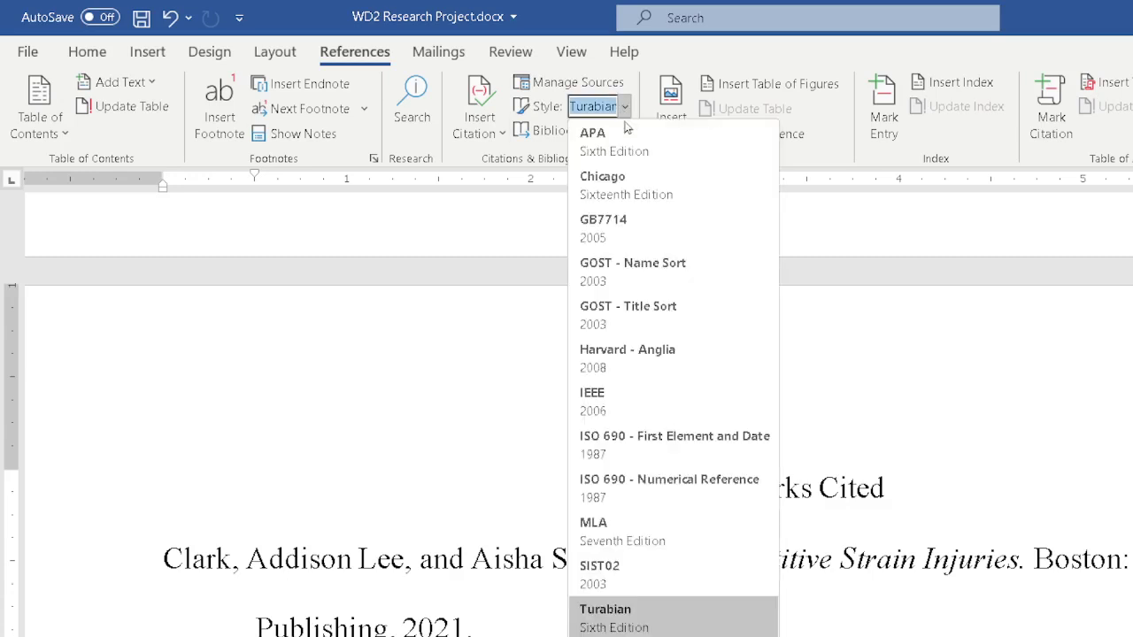
click(615, 185)
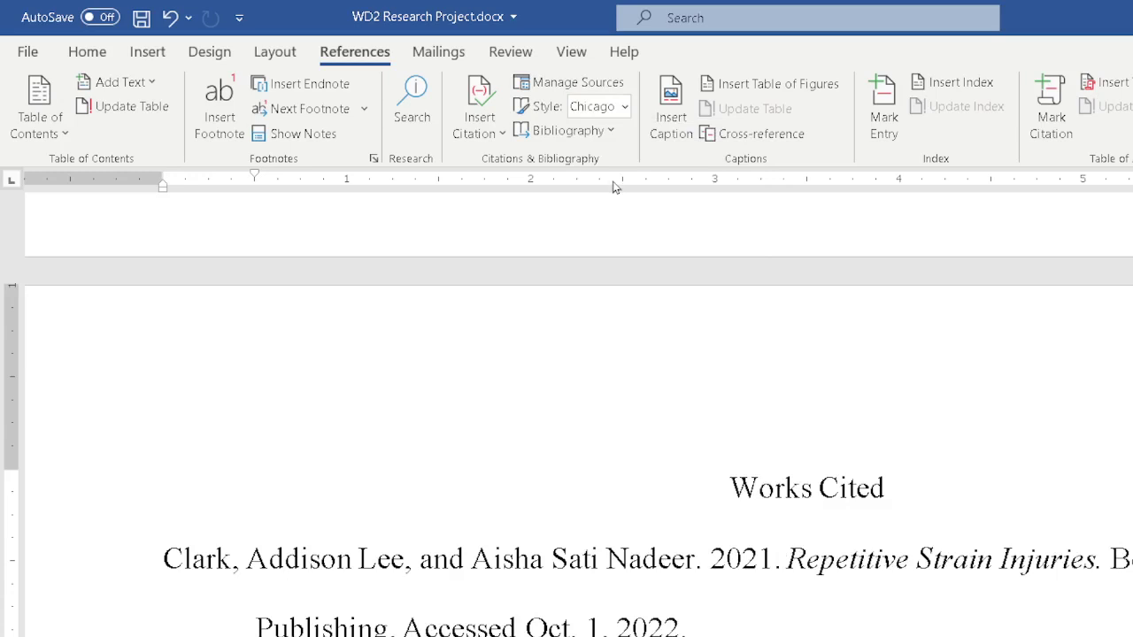
click(624, 106)
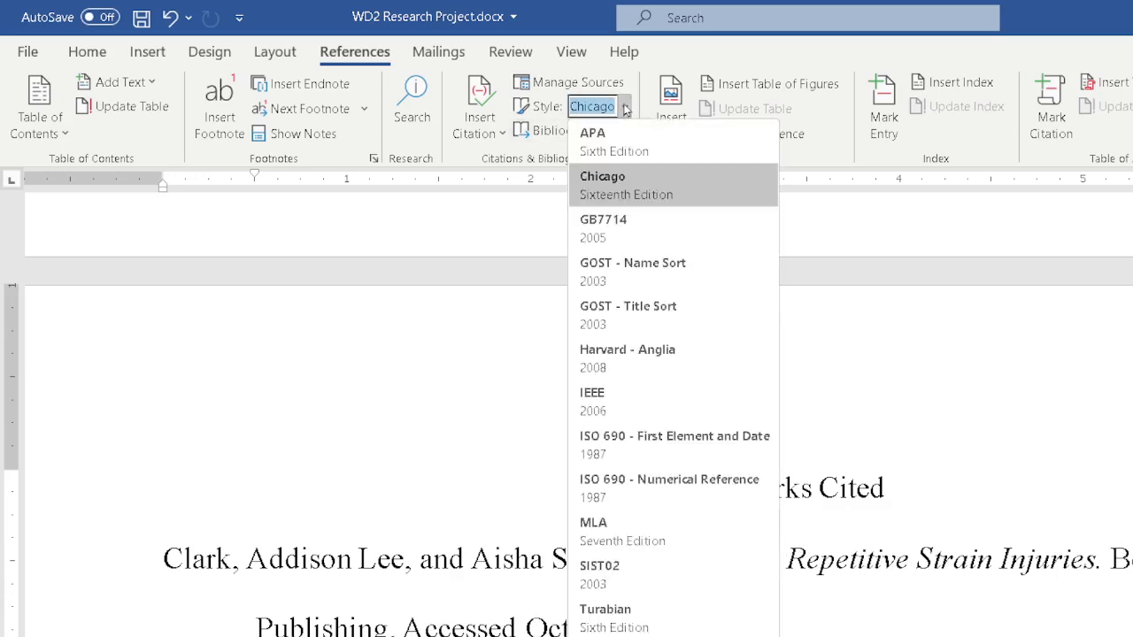
click(607, 528)
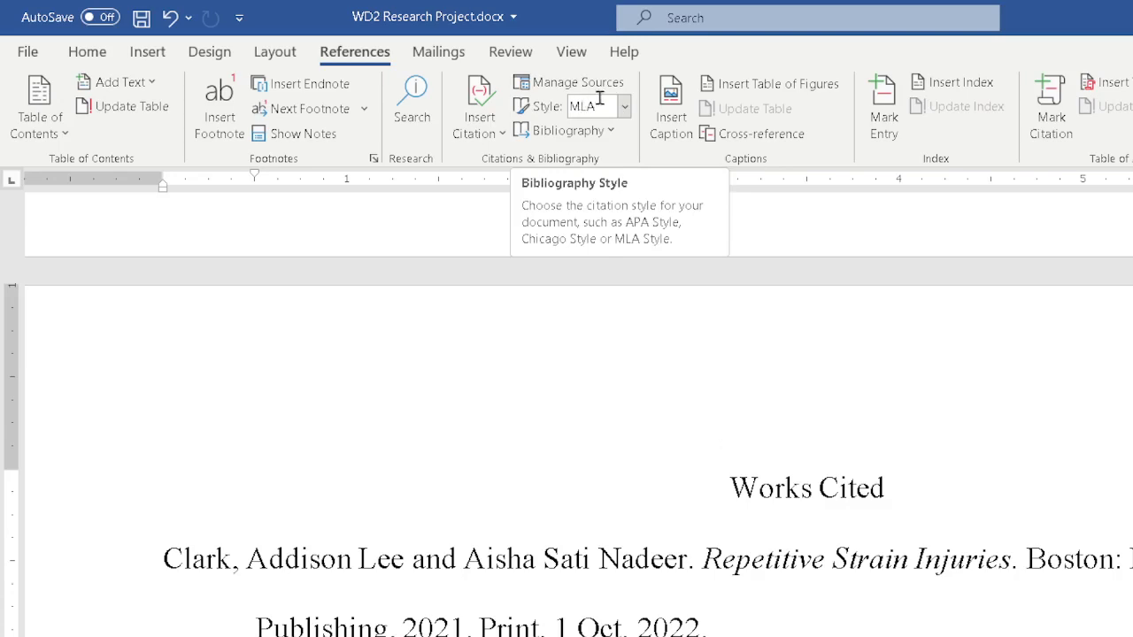
Check the Works Cited entries and select the "Technology Aches and Pains" entry
scroll(655, 384, down, 2)
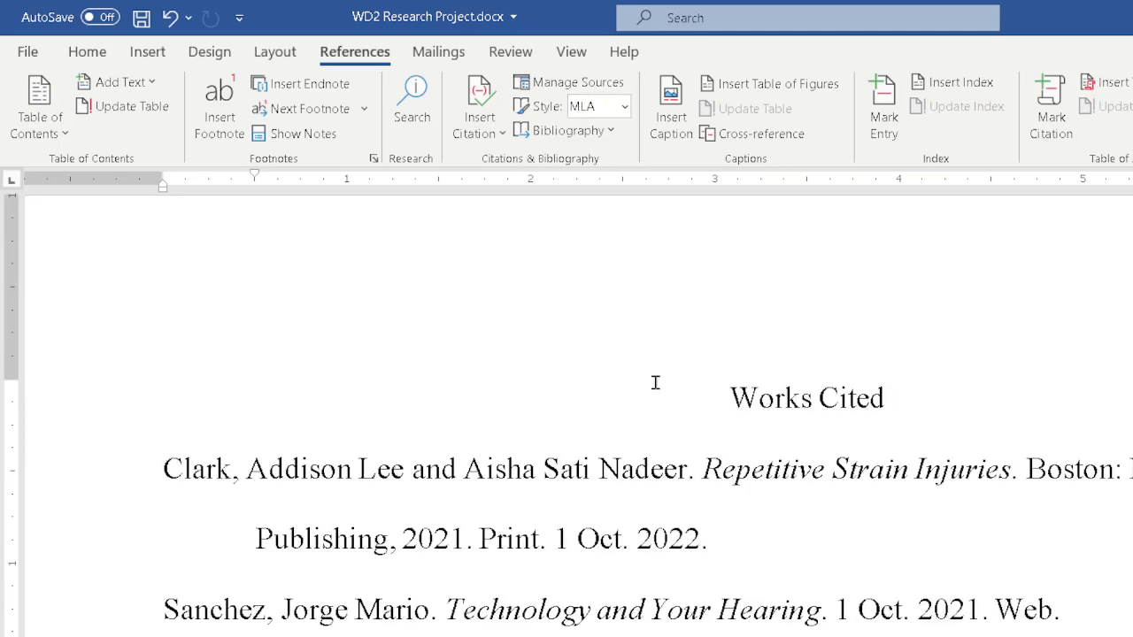
scroll(549, 442, up, 3)
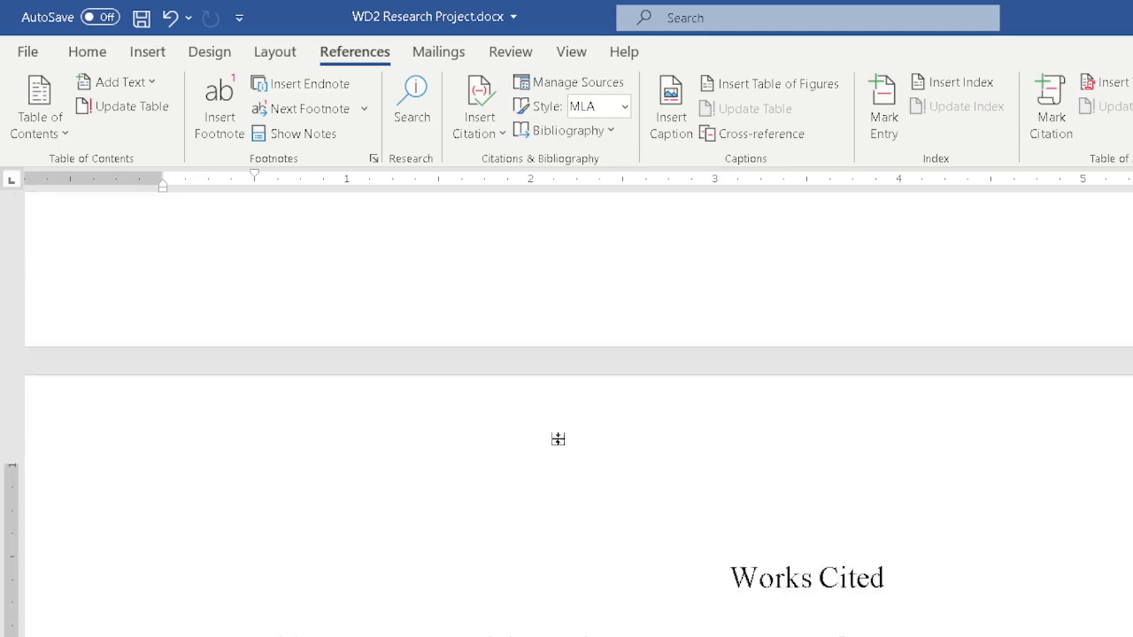
scroll(556, 440, down, 3)
scroll(559, 445, up, 2)
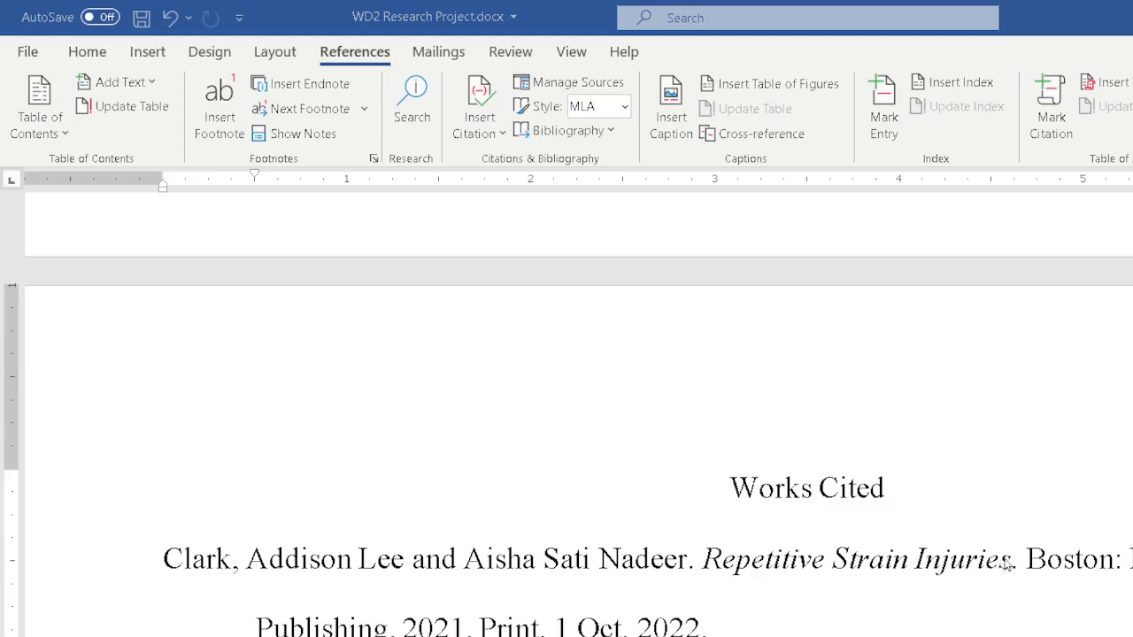
scroll(1010, 558, down, 2)
scroll(1009, 558, down, 1)
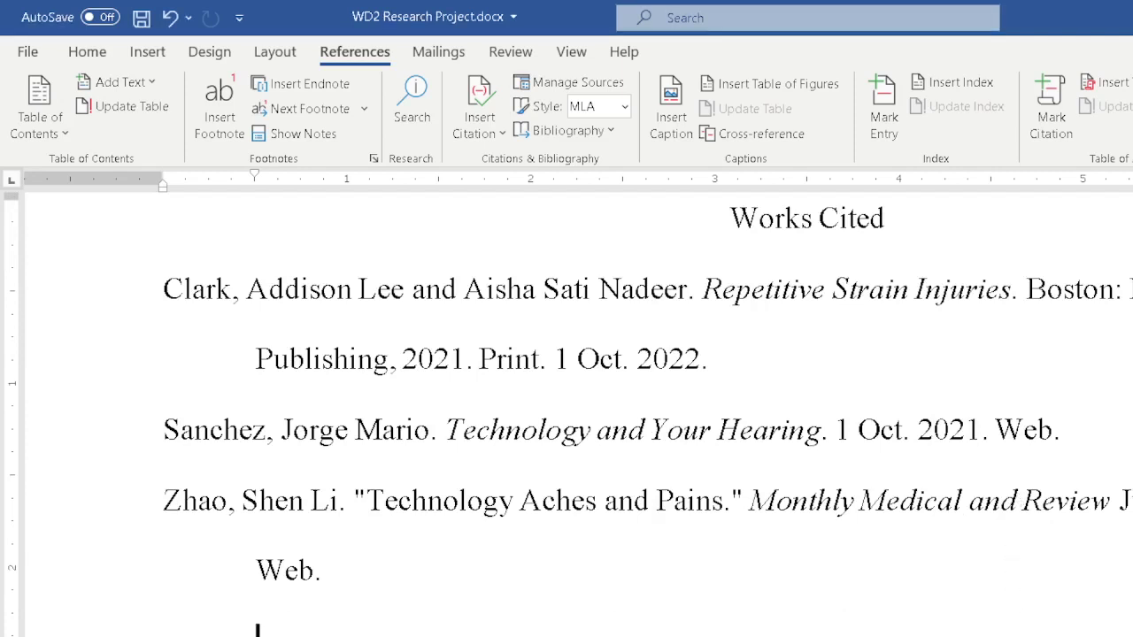
triple_click(988, 516)
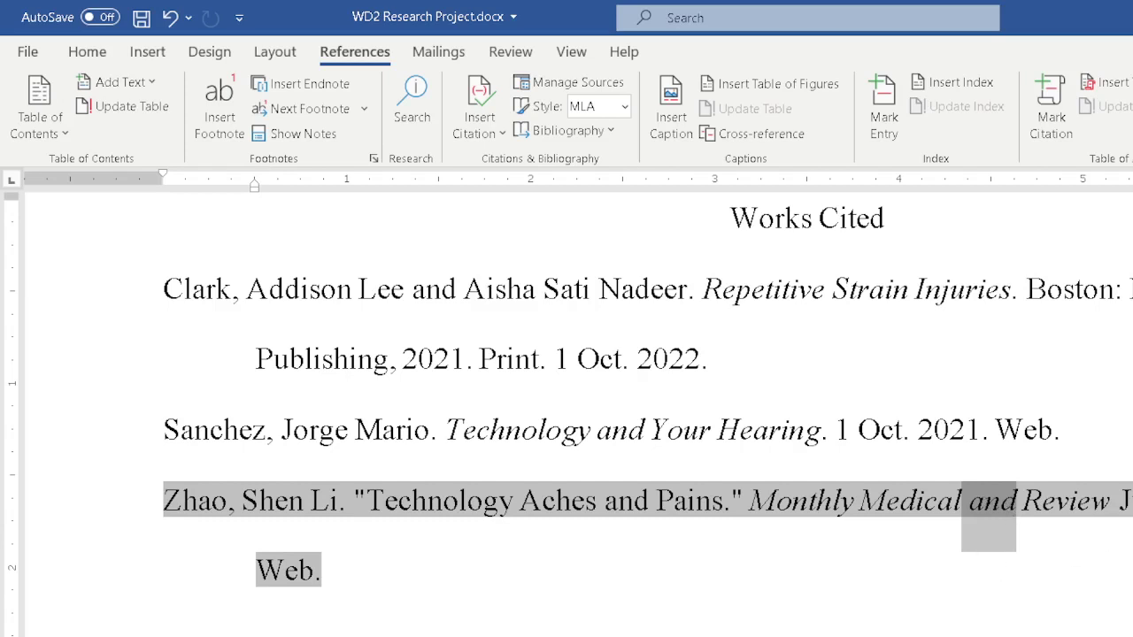
Change the periodical title of the current "Technology Aches and Pains" source to "Monthly Medical Review" and update both source lists
click(557, 84)
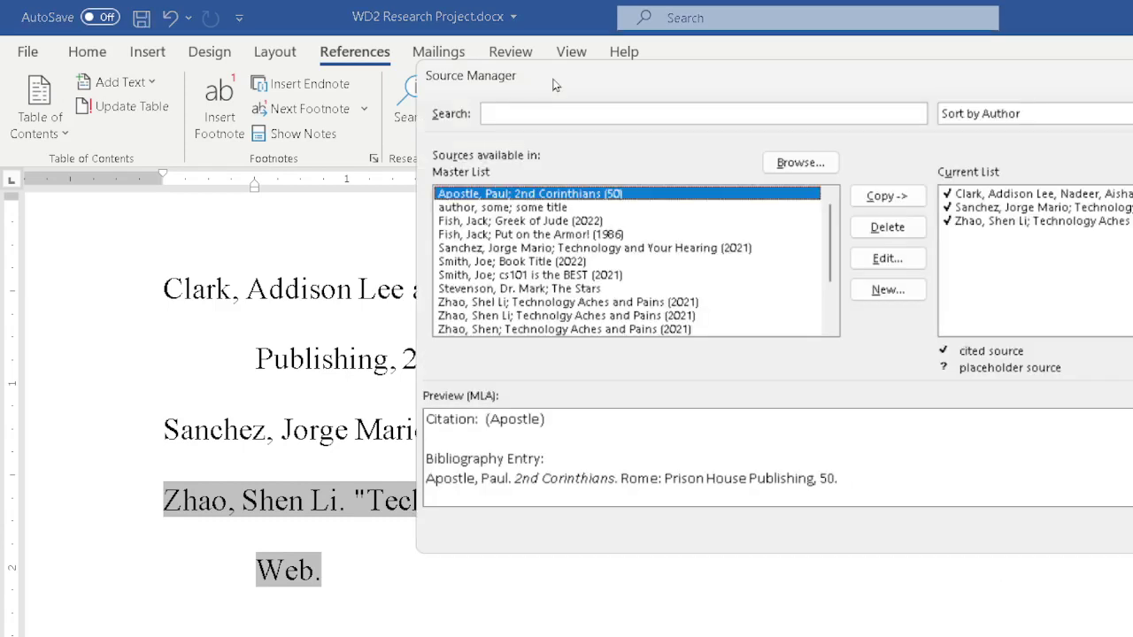
click(997, 222)
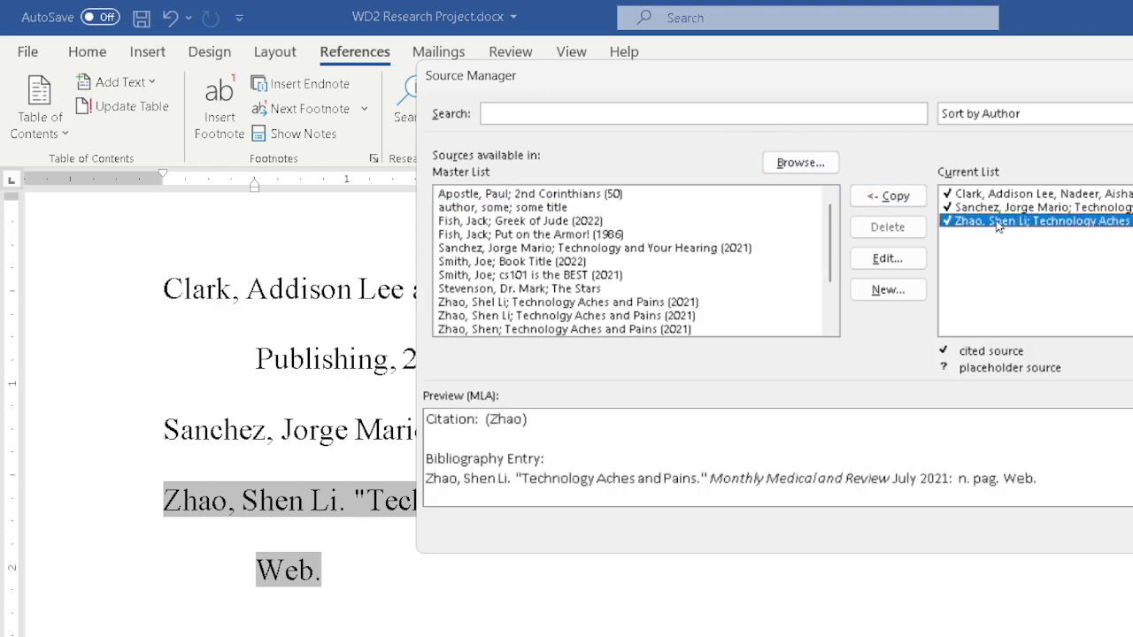
click(906, 260)
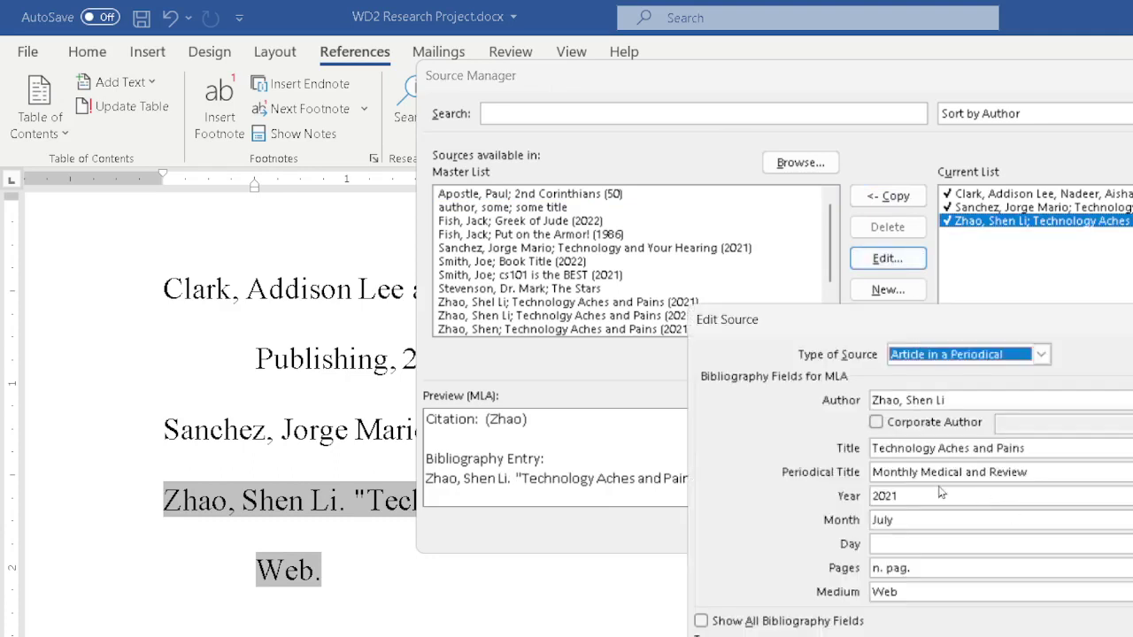
click(990, 472)
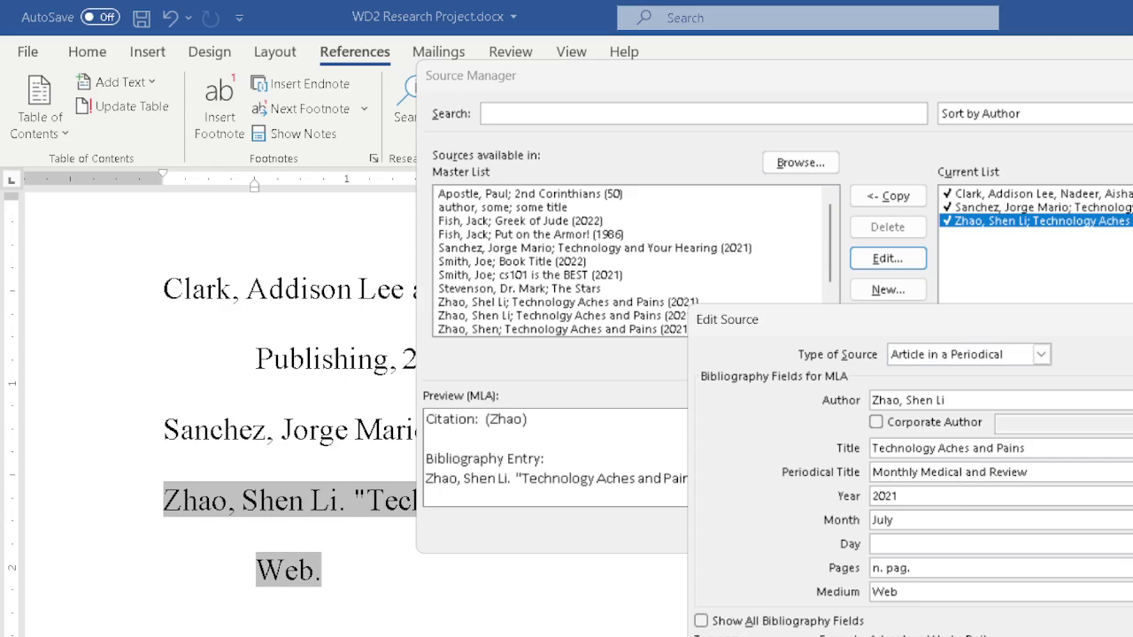
key(BackSpace)
key(BackSpace)
key(BackSpace)
key(BackSpace)
key(Return)
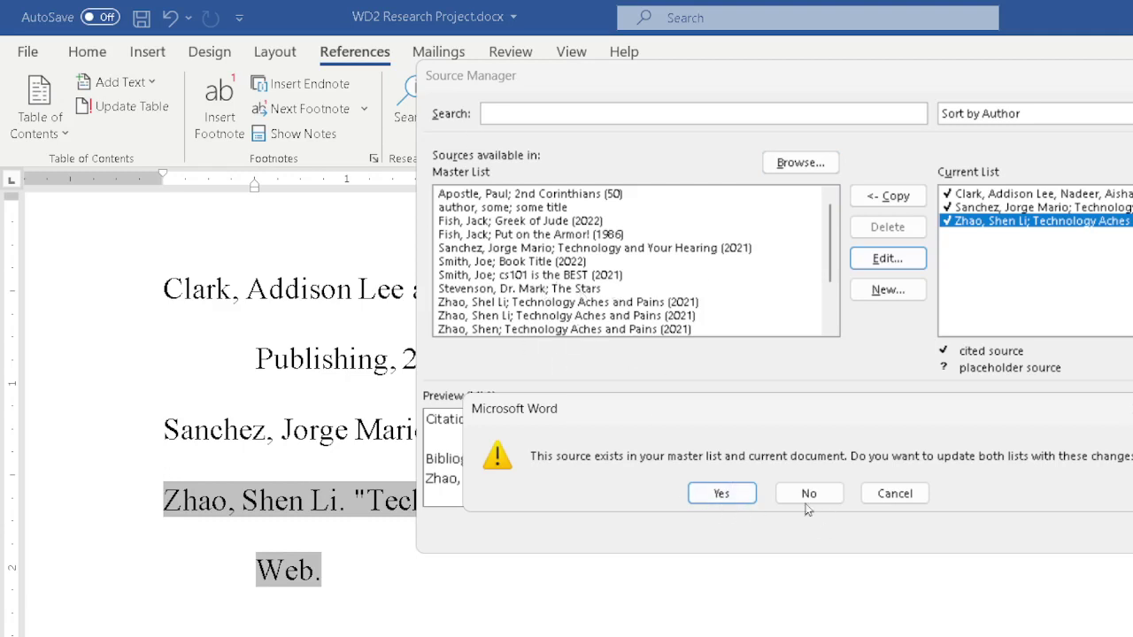
click(730, 494)
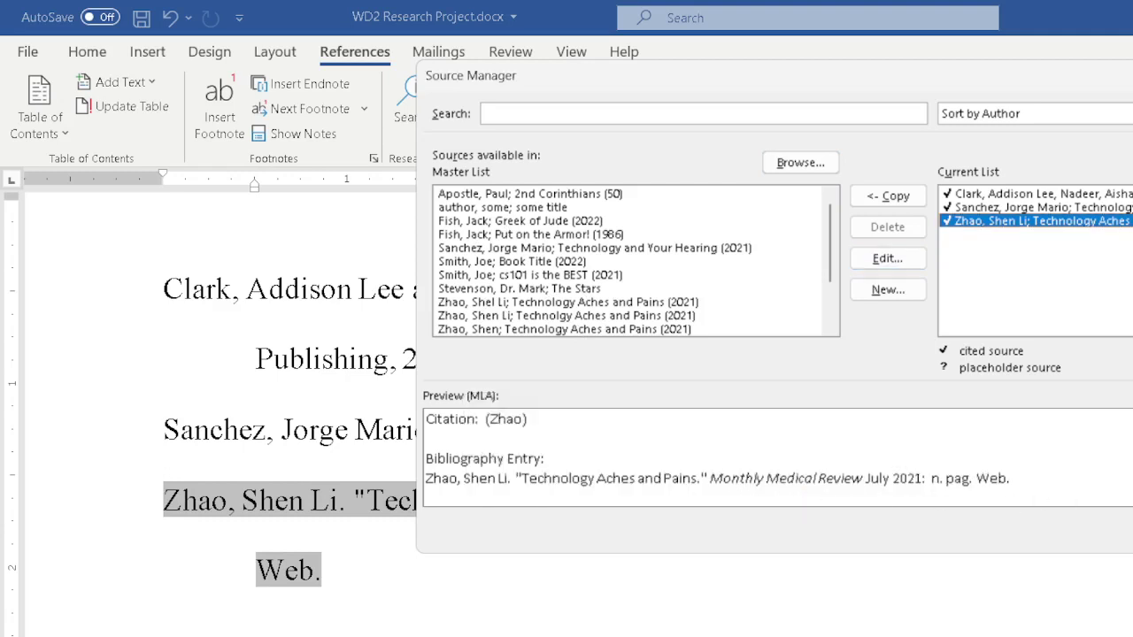
key(Escape)
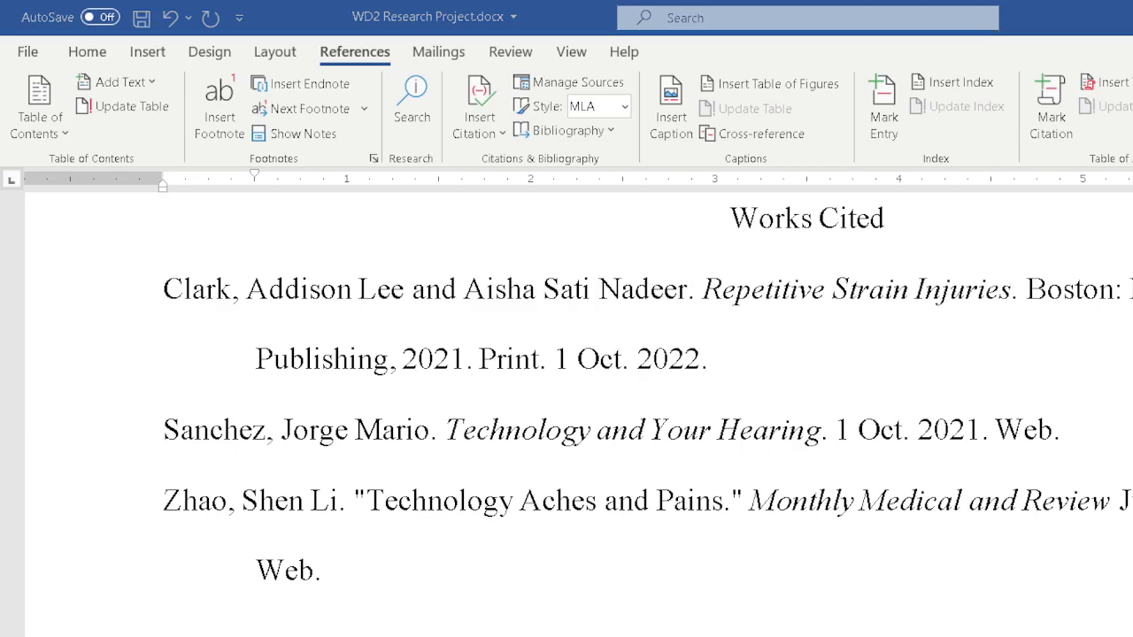
Update the bibliography field on the Works Cited page with the edited source
right_click(647, 438)
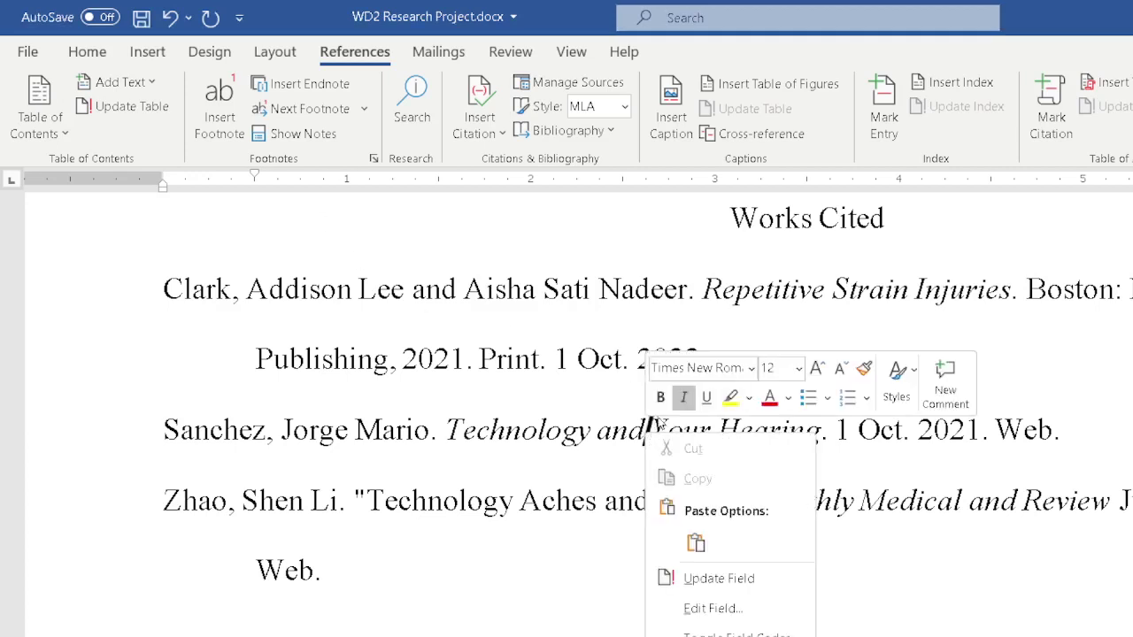
click(698, 580)
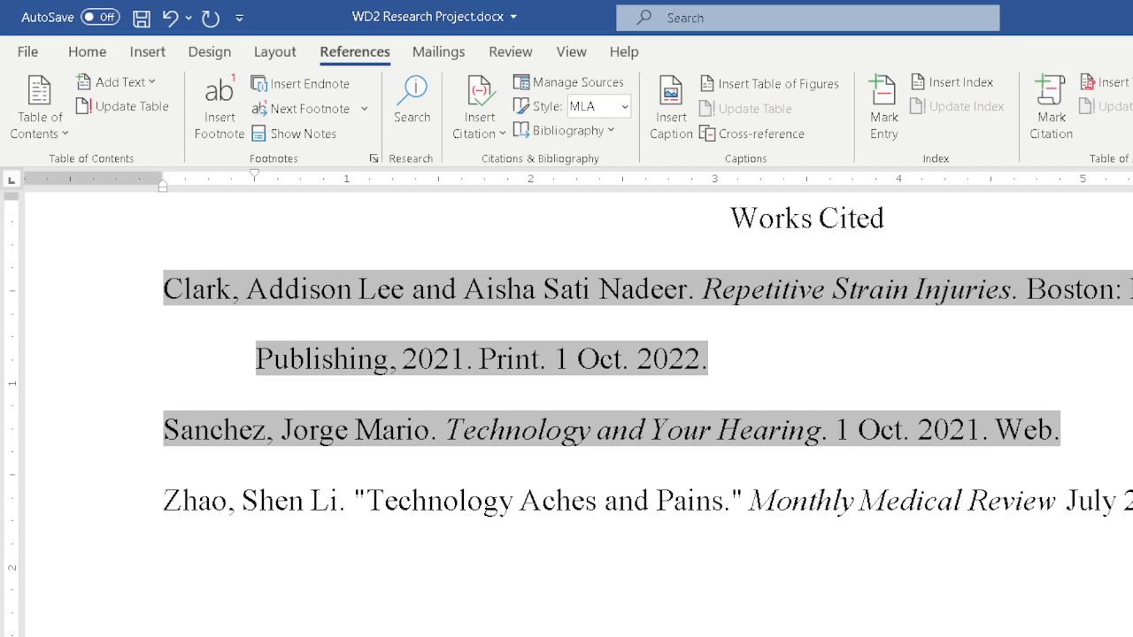
Update the bibliography field again and check the source details of "Repetitive Strain Injuries" without editing them
right_click(725, 432)
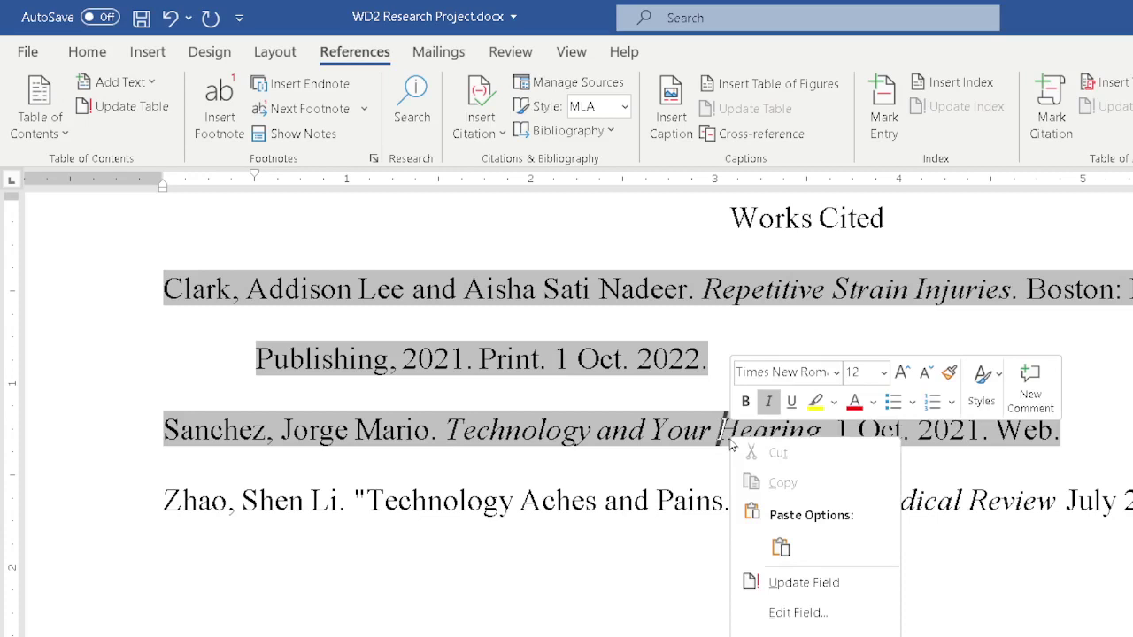
click(807, 580)
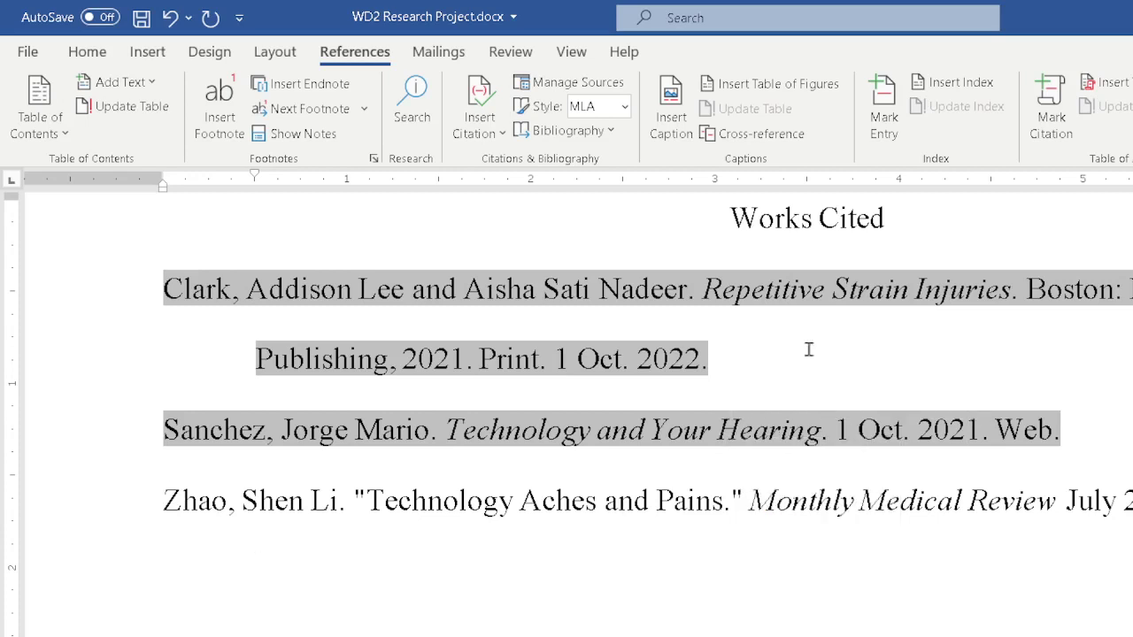
click(547, 85)
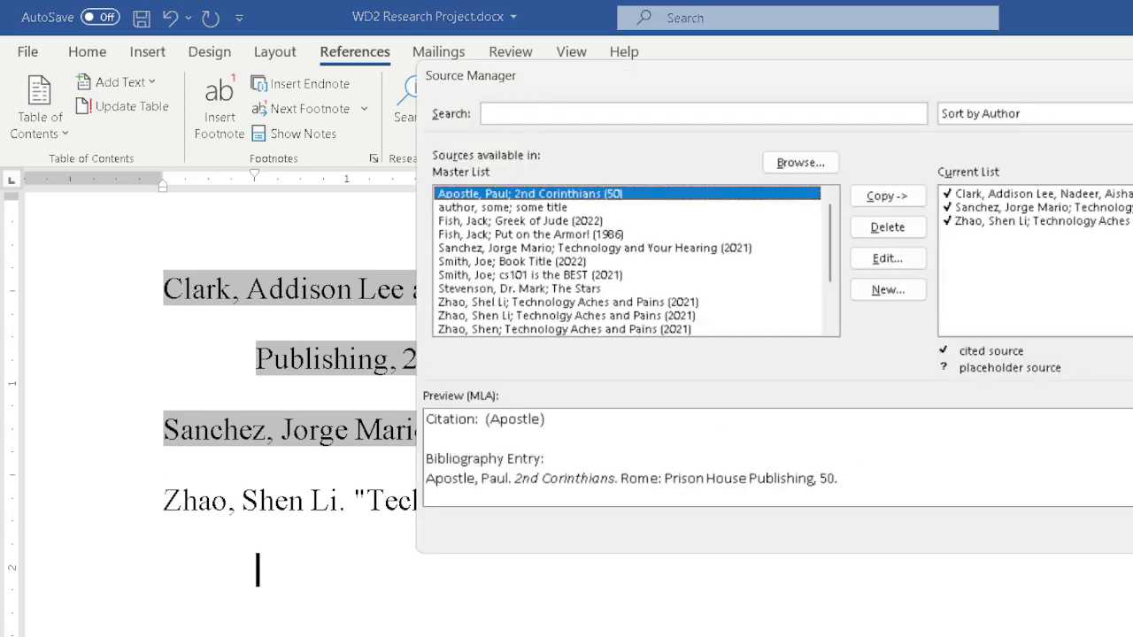
click(1076, 199)
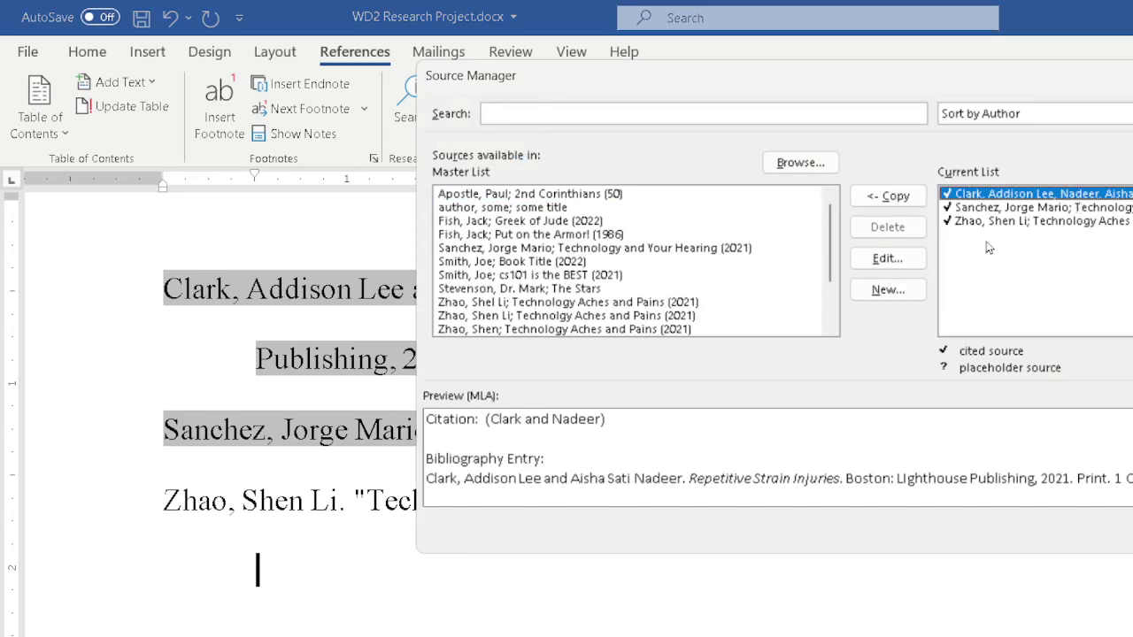
click(887, 259)
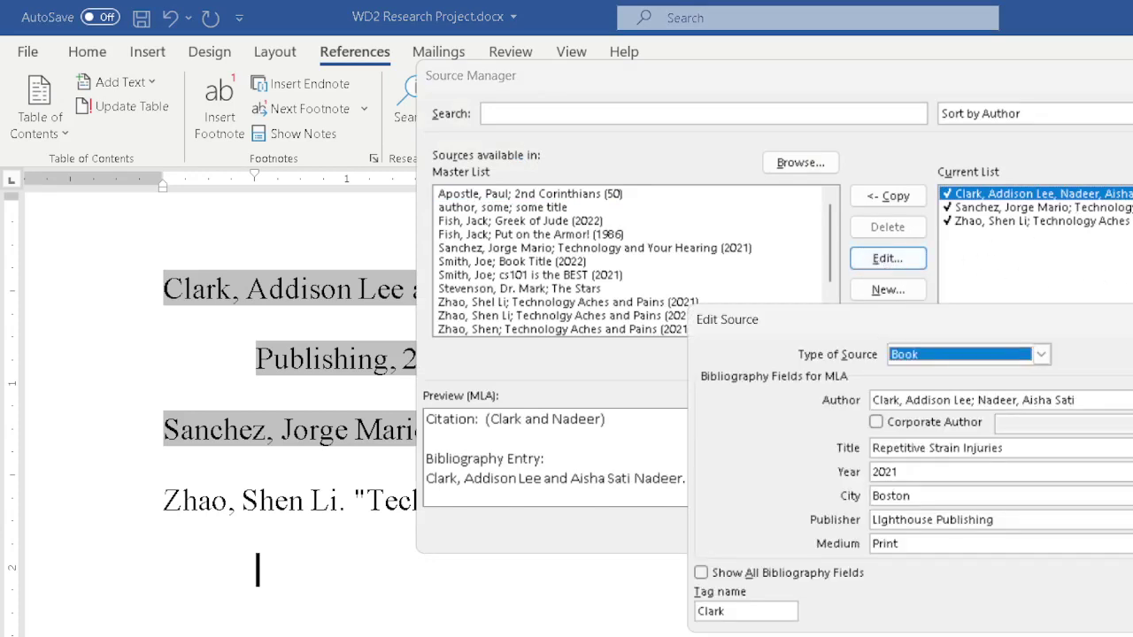
key(Escape)
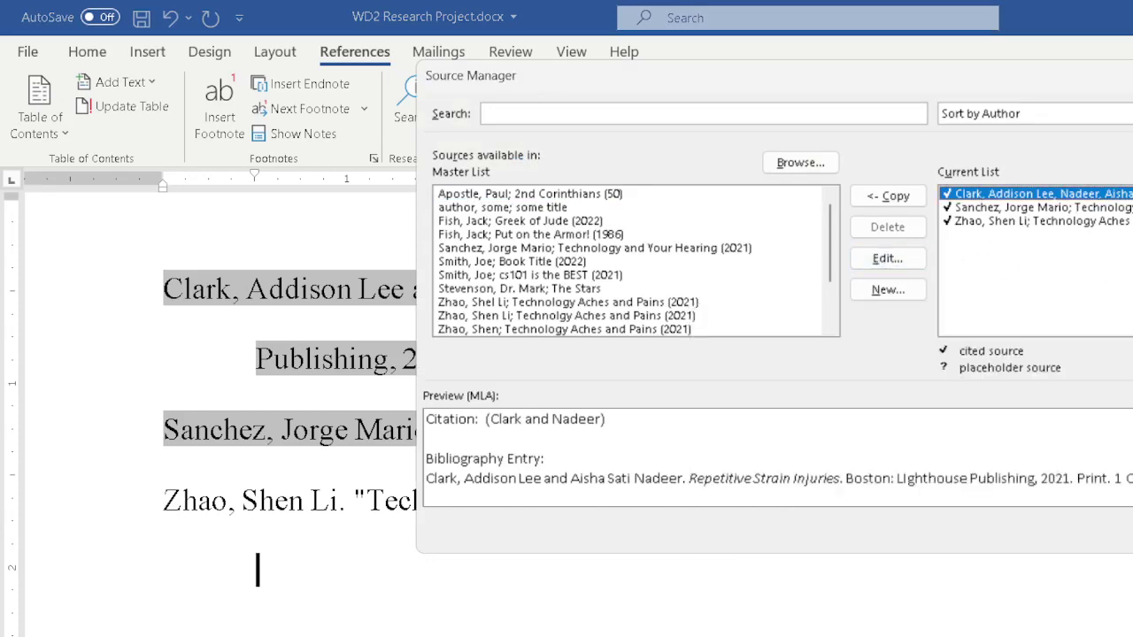
key(Escape)
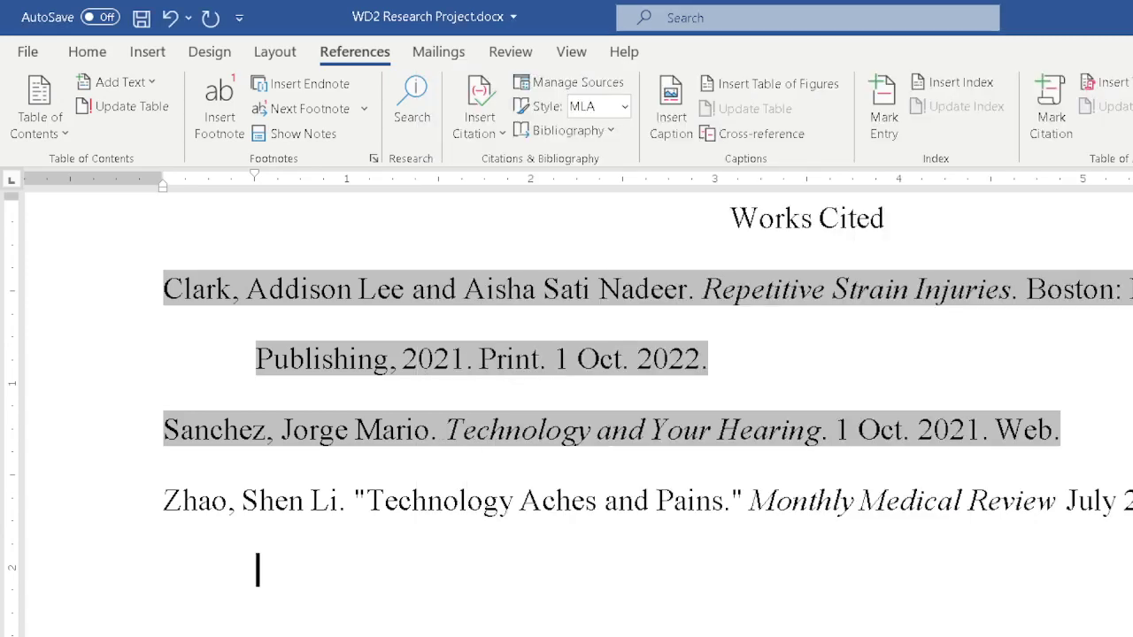
scroll(664, 392, up, 3)
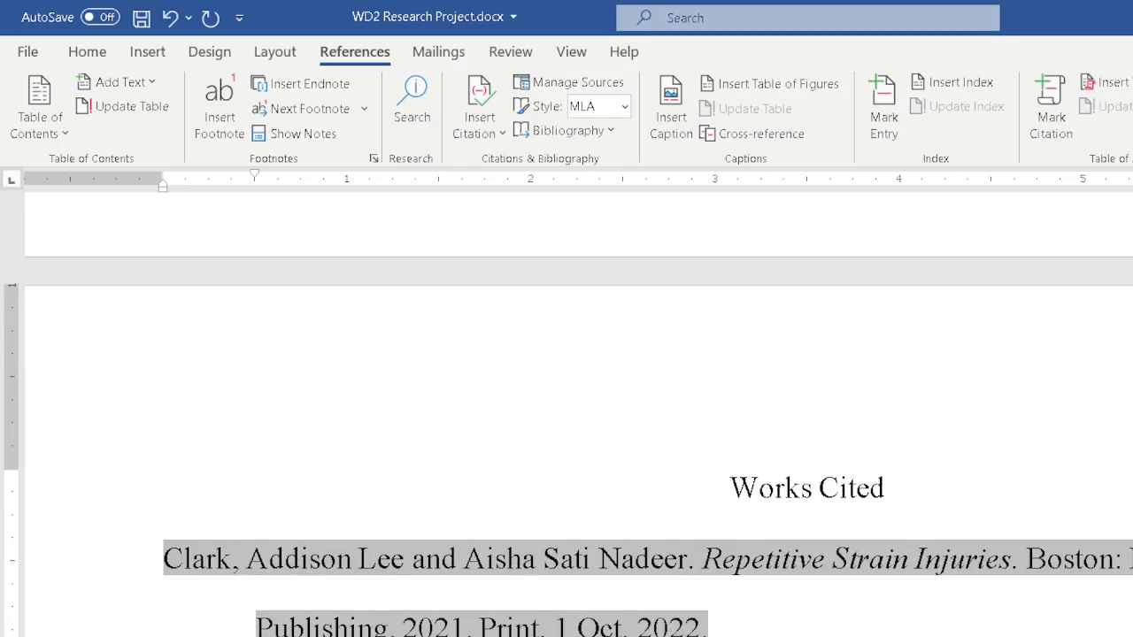
scroll(665, 392, down, 6)
scroll(665, 392, up, 3)
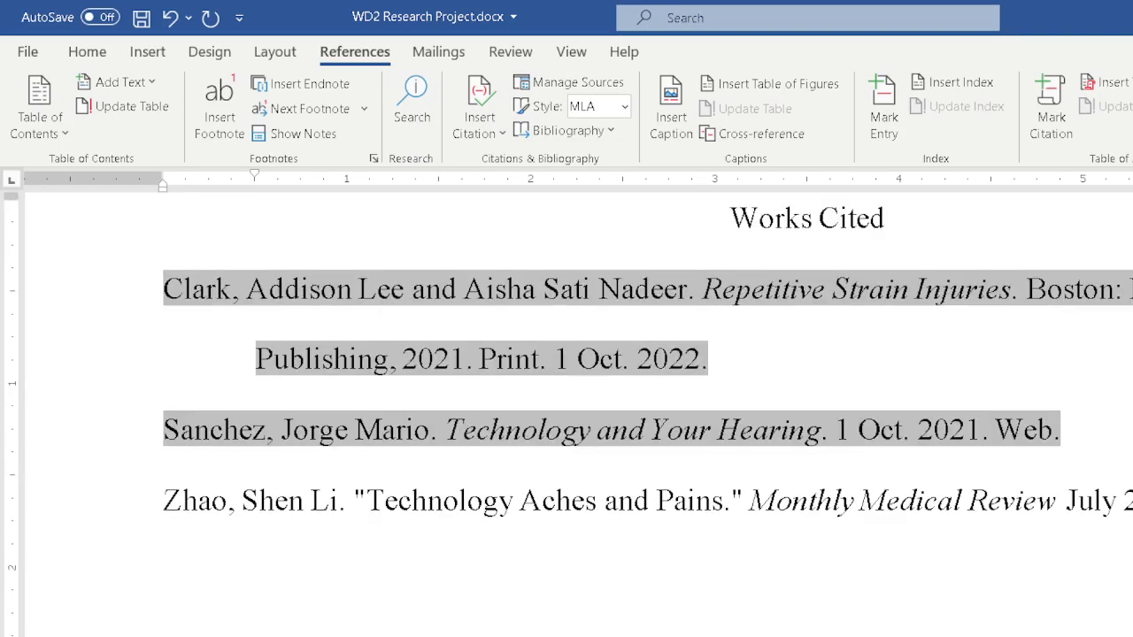
scroll(791, 369, up, 3)
scroll(784, 371, down, 3)
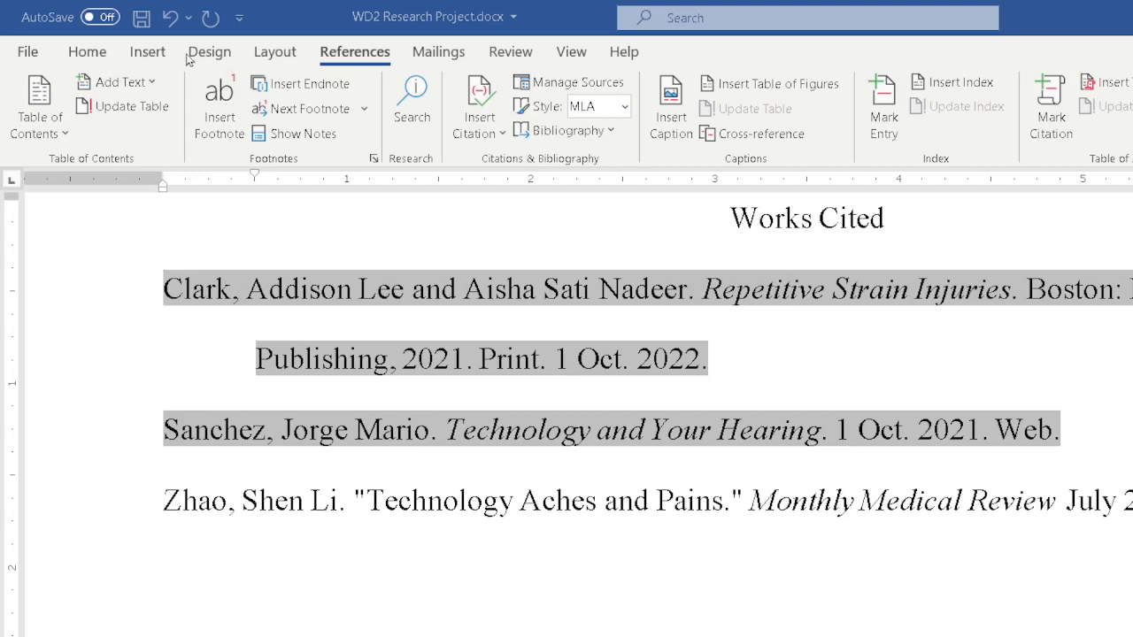
View the paper as an outline and return to Print Layout
click(571, 53)
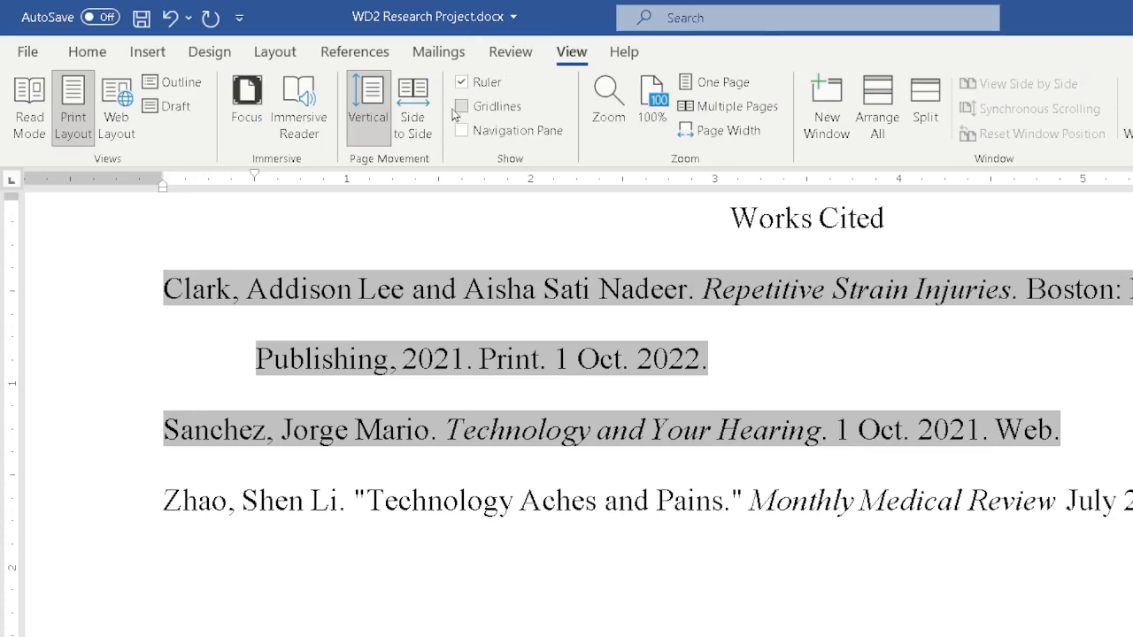
click(175, 84)
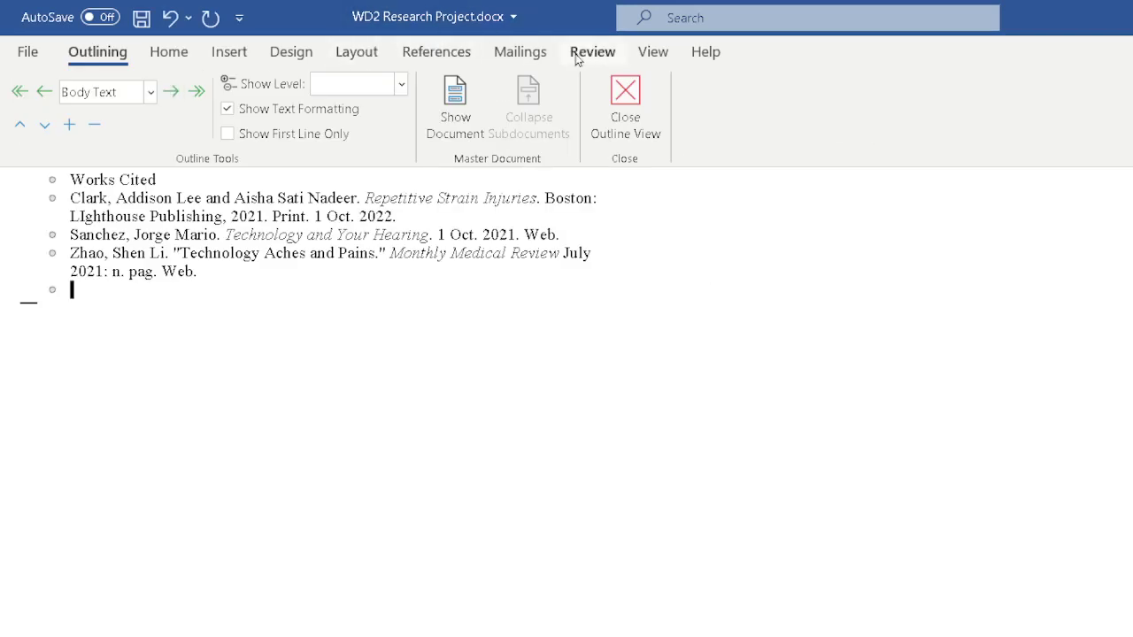
click(651, 51)
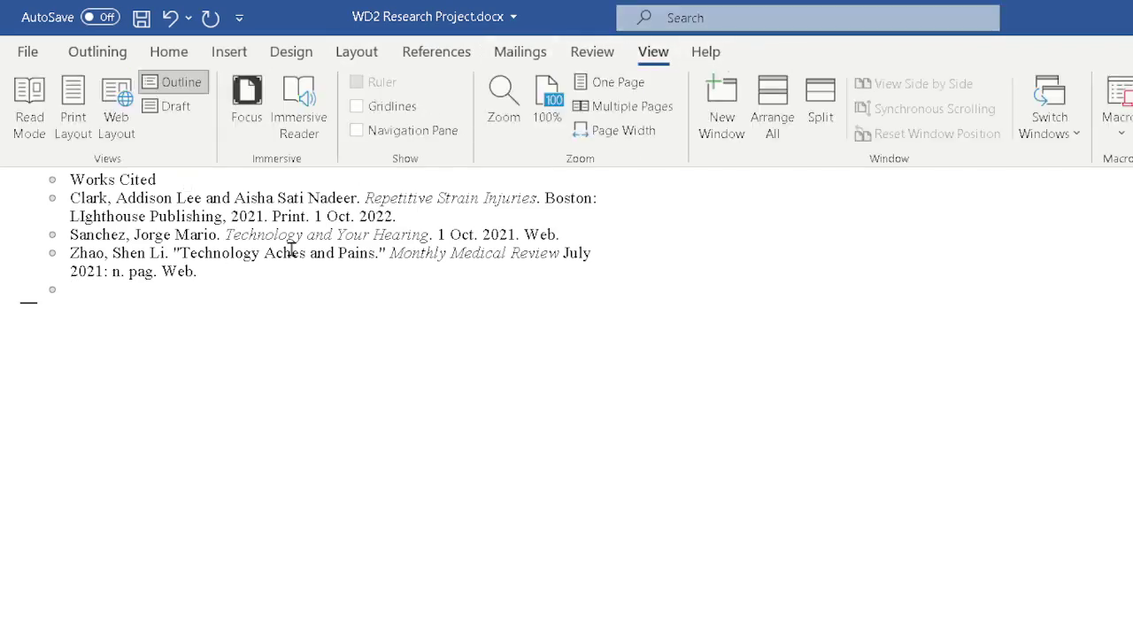
click(75, 98)
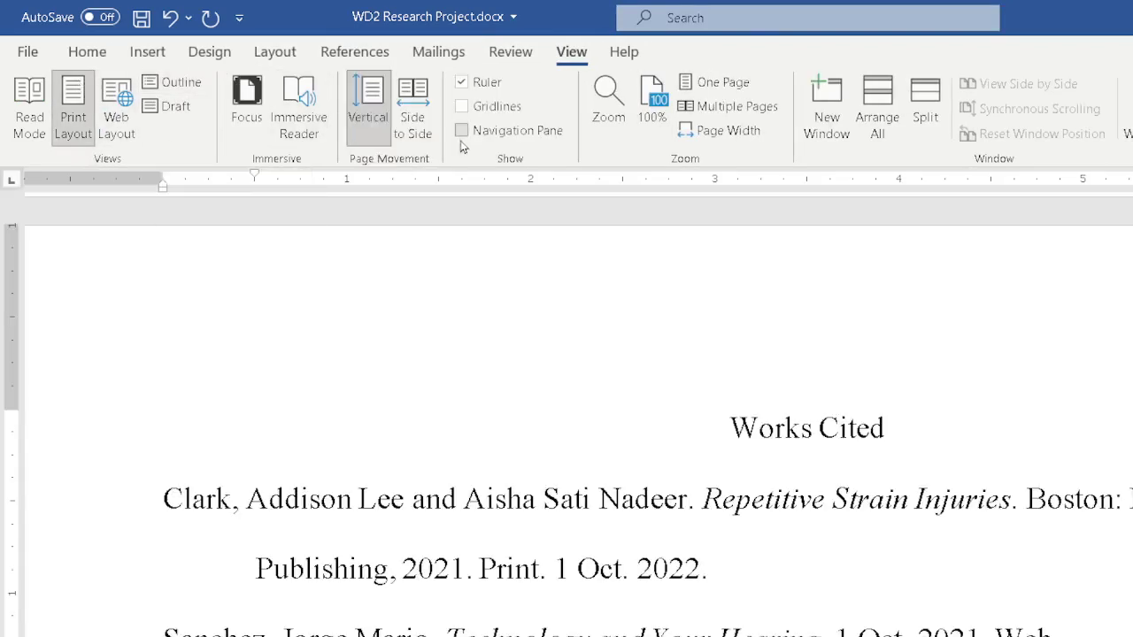
Show the page thumbnails in the Navigation pane, narrow the pane to a single column, browse the pages and close it
click(461, 131)
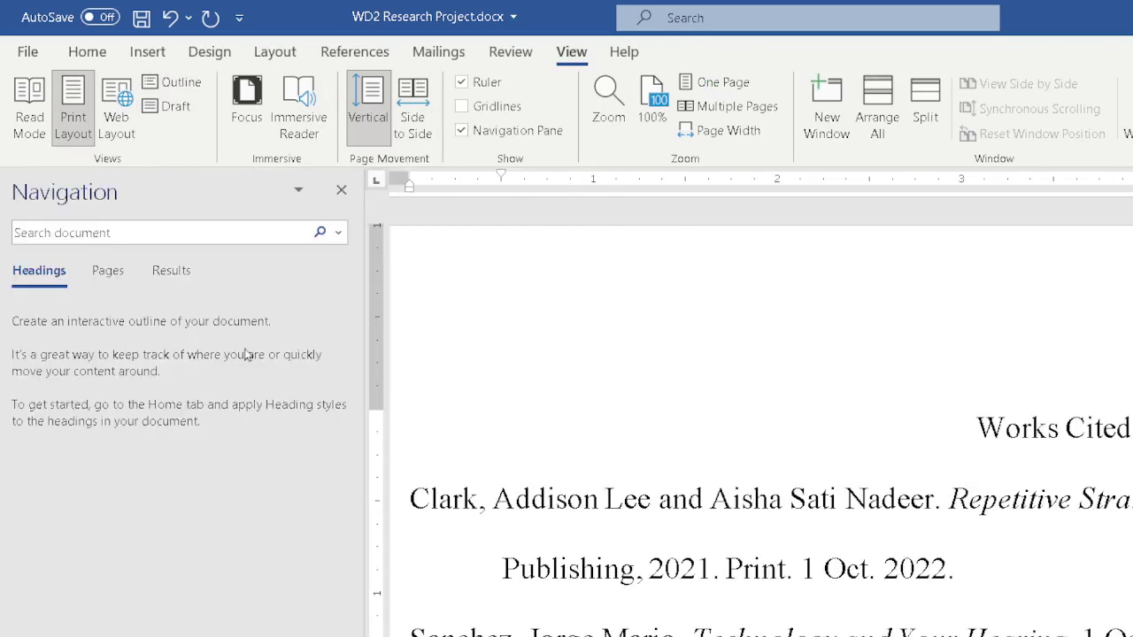
click(98, 270)
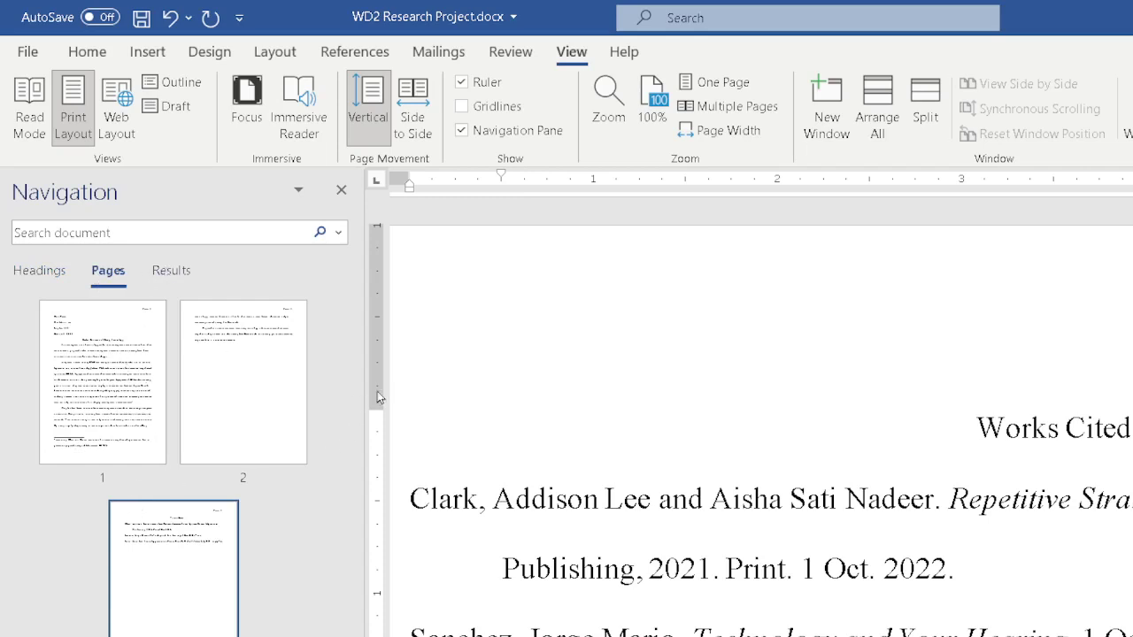
drag(366, 398, 228, 394)
scroll(157, 442, down, 2)
scroll(156, 442, up, 1)
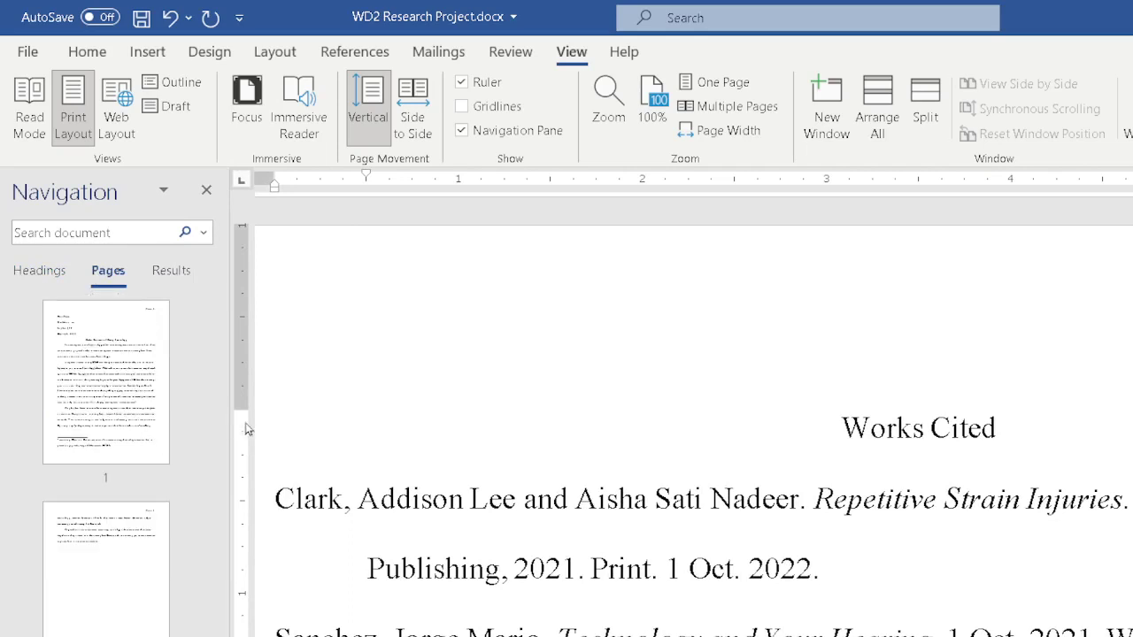
drag(229, 422, 249, 423)
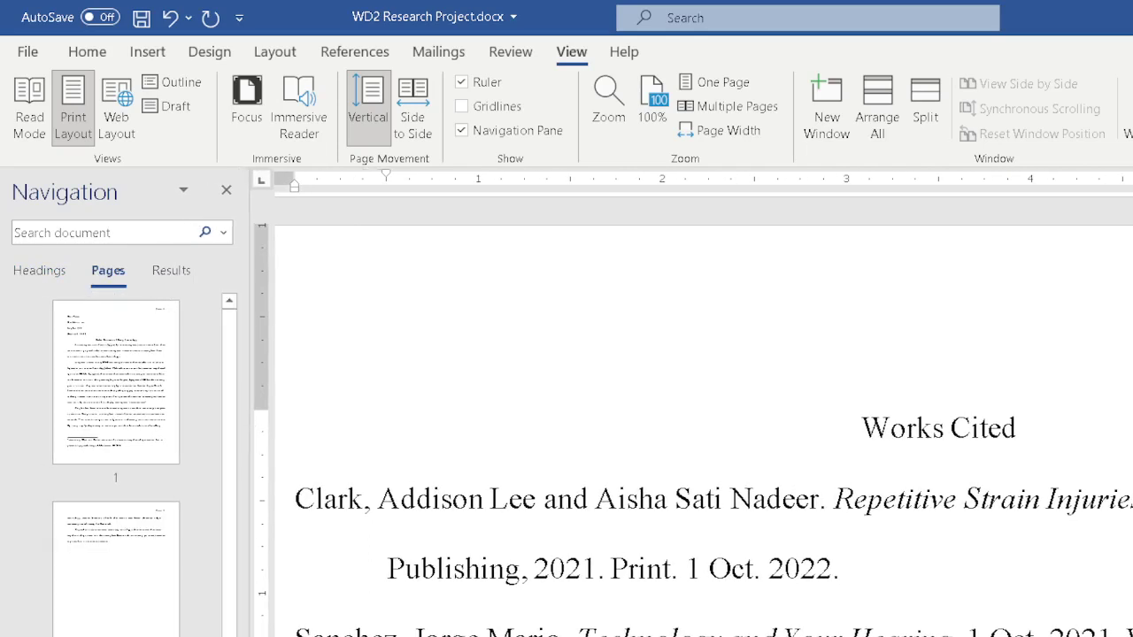
scroll(142, 433, down, 1)
scroll(141, 434, up, 1)
click(227, 190)
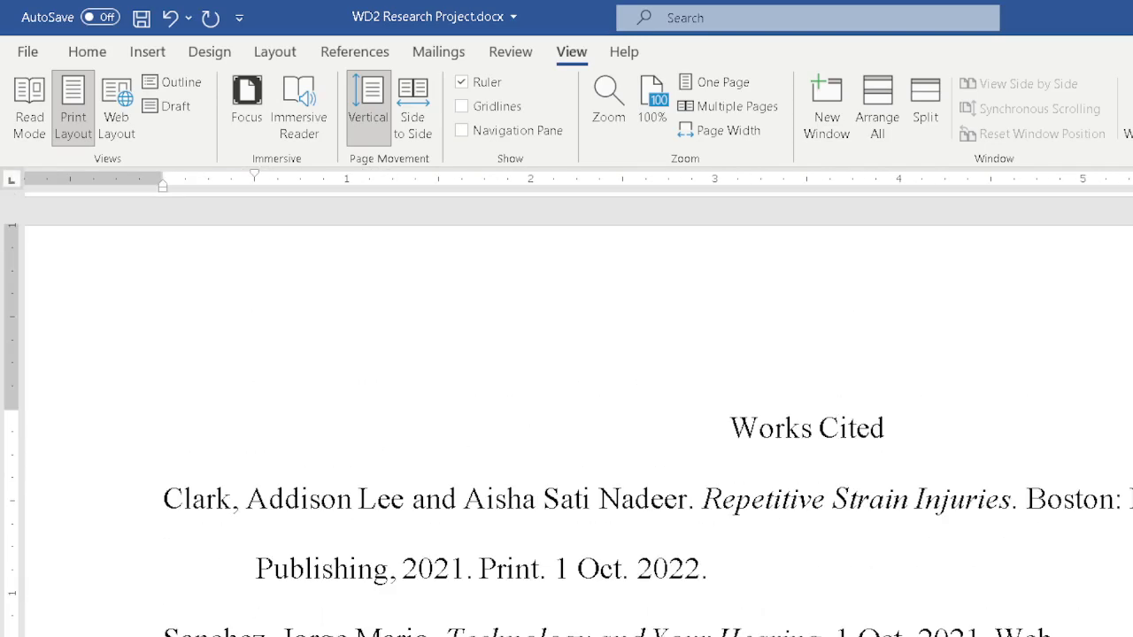
Review the body text from the Works Cited page back to the paragraph on repetitive strain injuries
scroll(976, 563, up, 5)
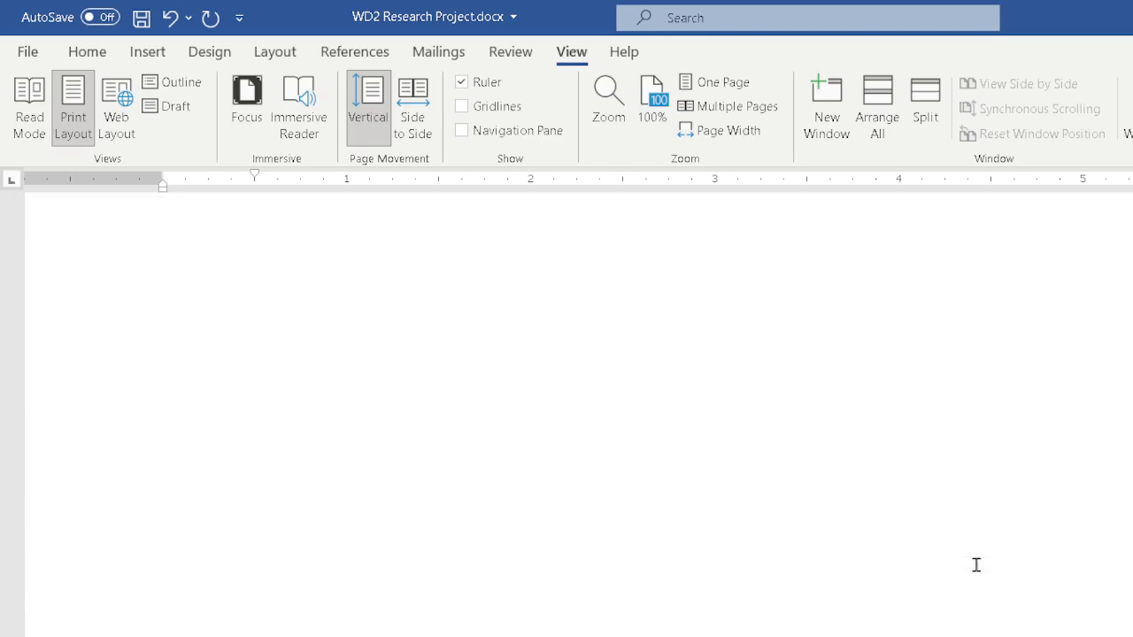
scroll(976, 563, down, 5)
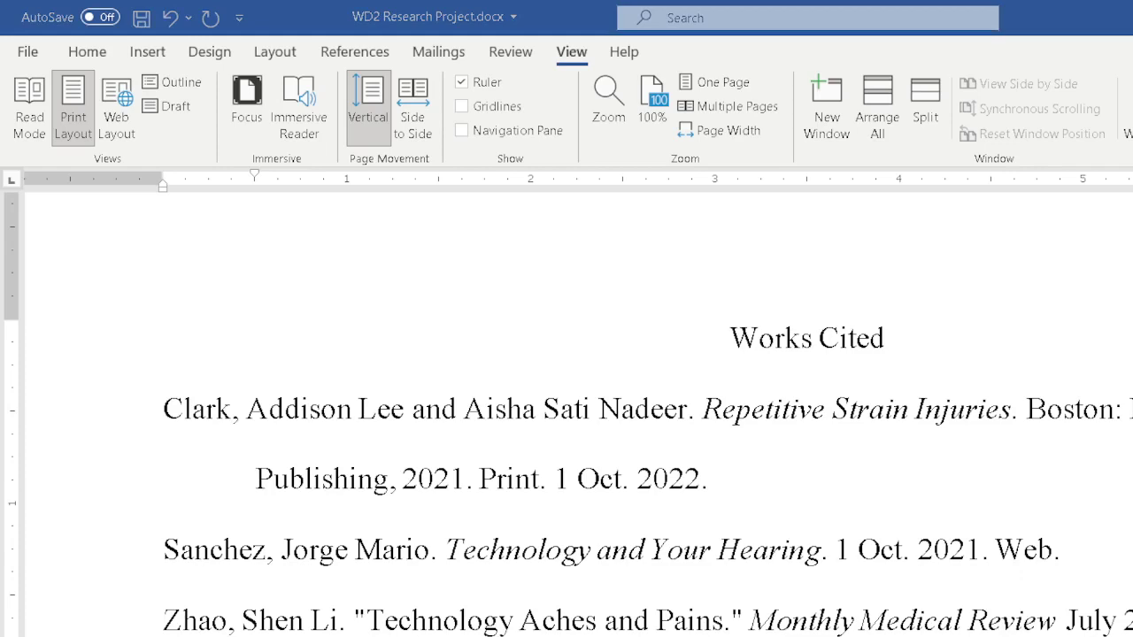
scroll(966, 358, down, 5)
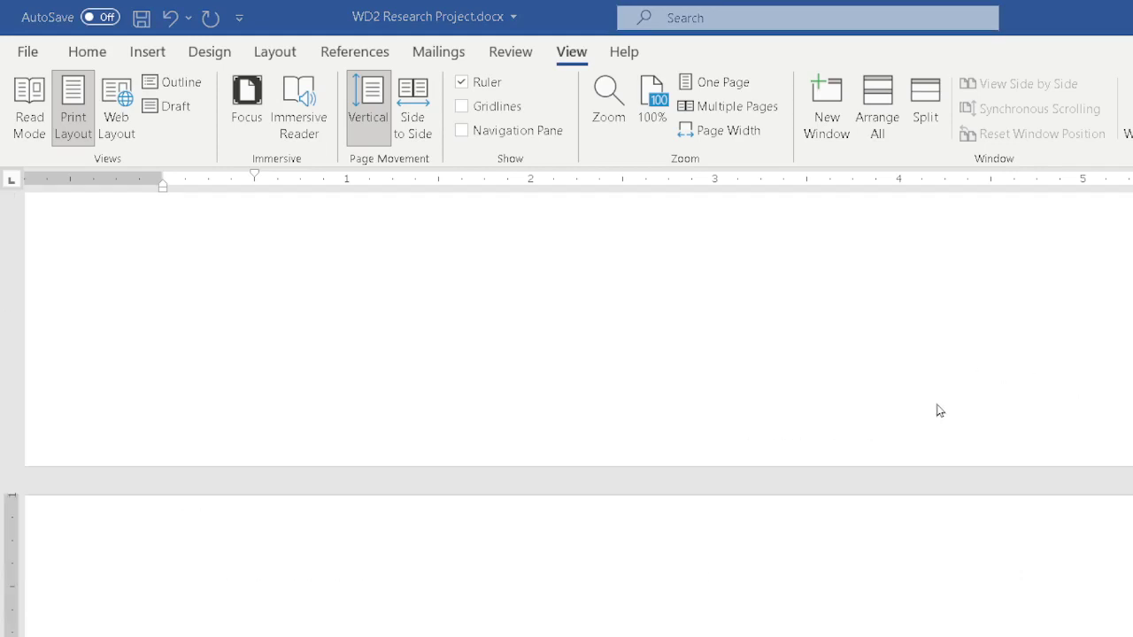
scroll(940, 401, down, 2)
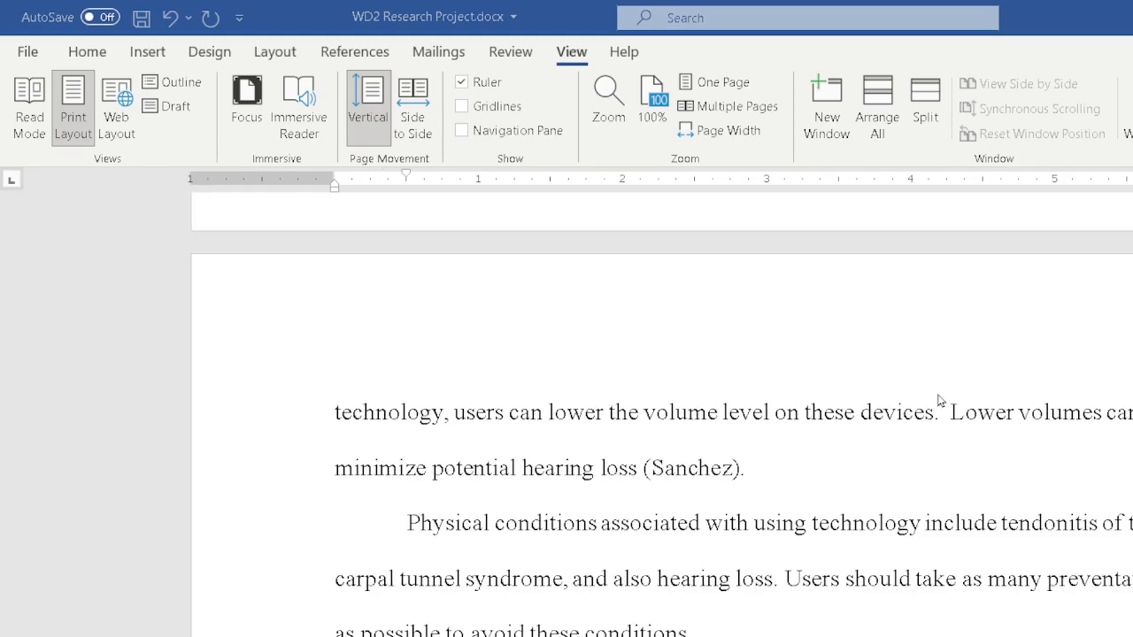
scroll(939, 400, up, 6)
scroll(940, 400, up, 2)
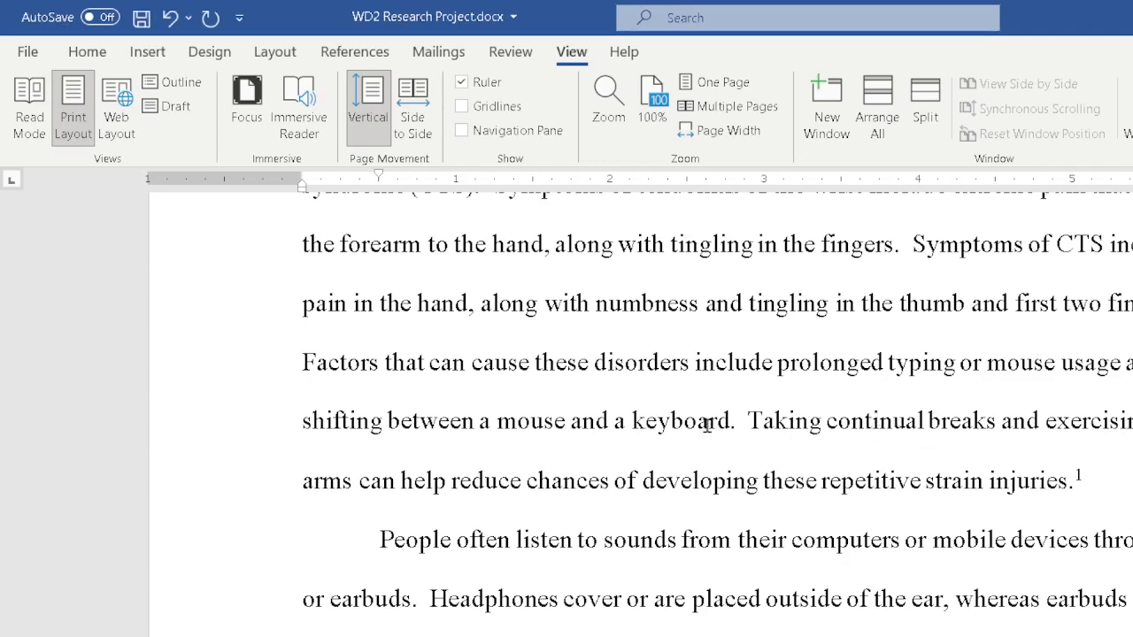
scroll(731, 418, up, 6)
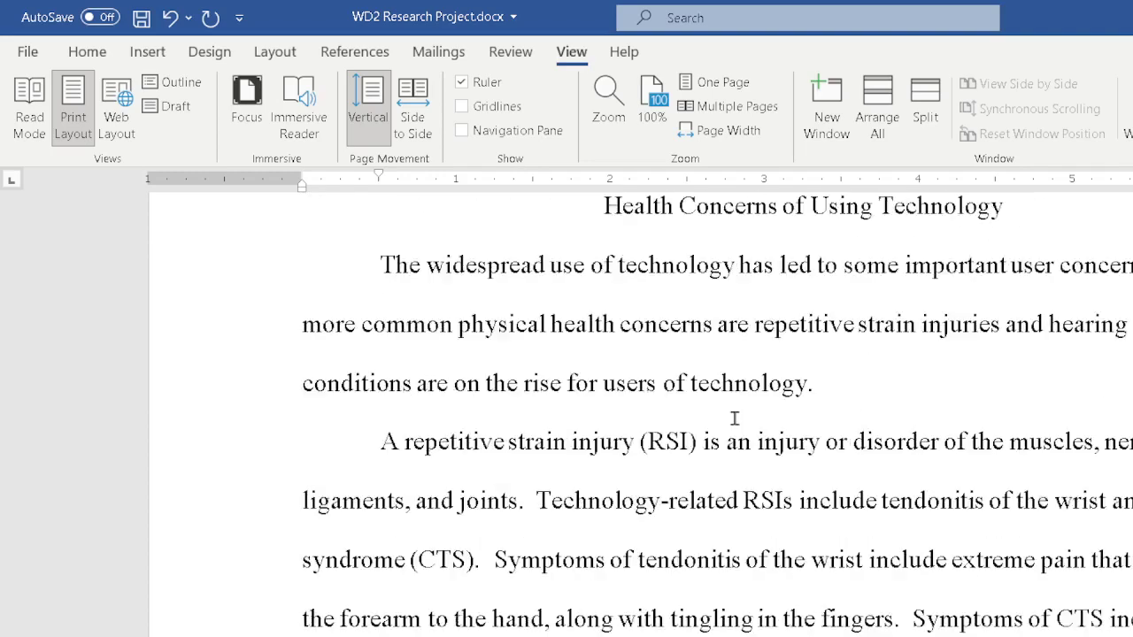
scroll(731, 418, down, 4)
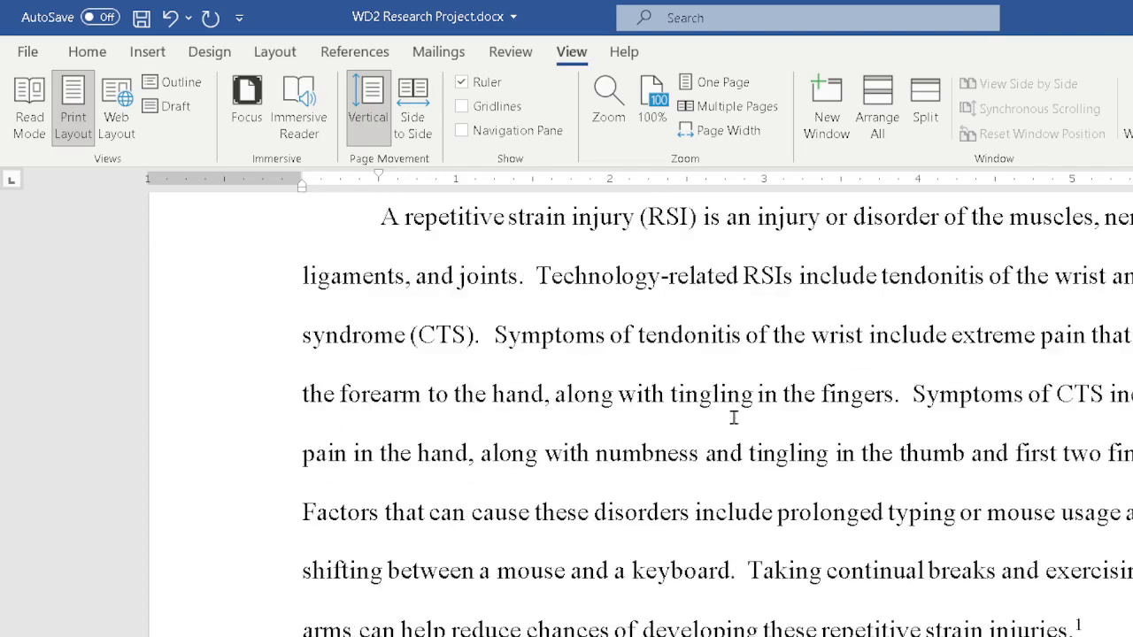
Try inserting the "Repetitive Strain Injuries" citation after "shifting between a mouse and a keyboard" and take it back out of the sentence
click(731, 571)
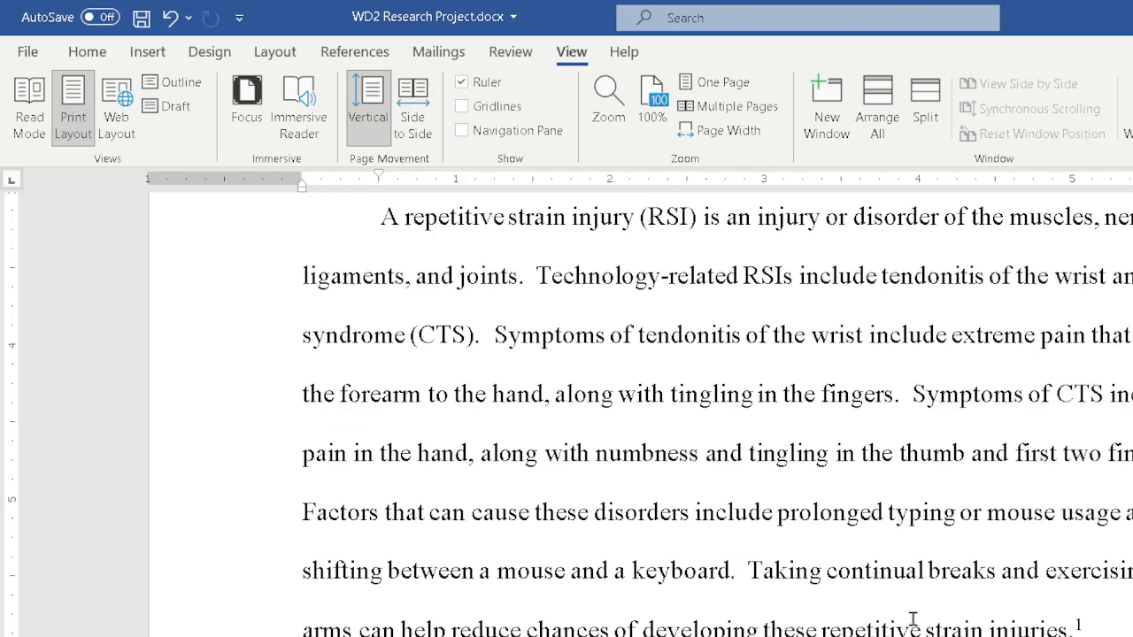
ctrl+scroll(912, 615, up, 4)
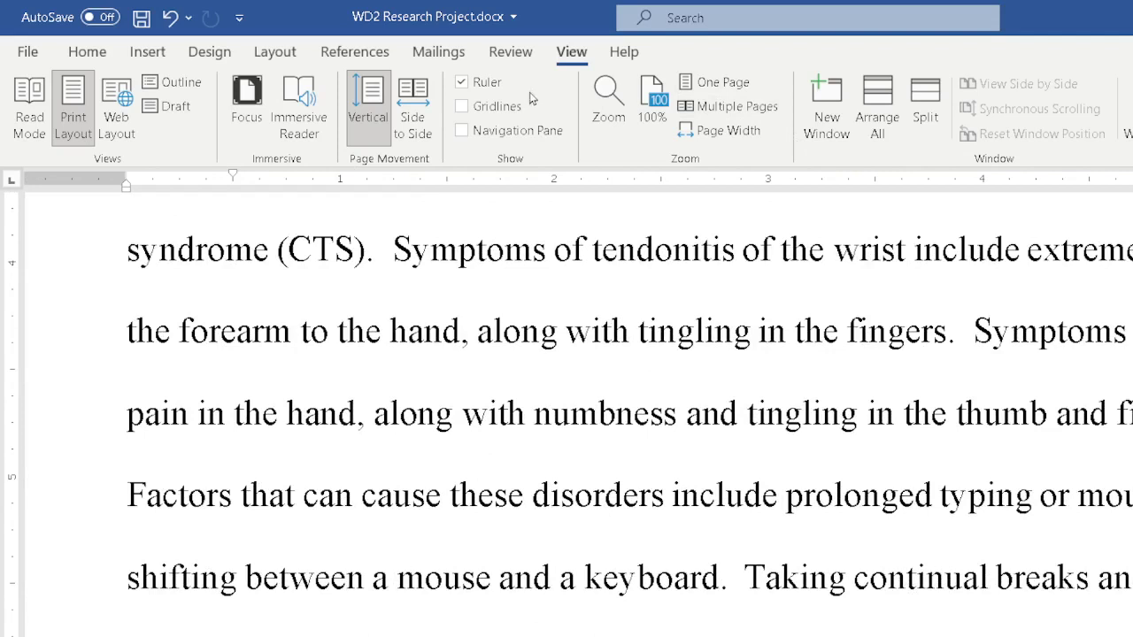
click(356, 53)
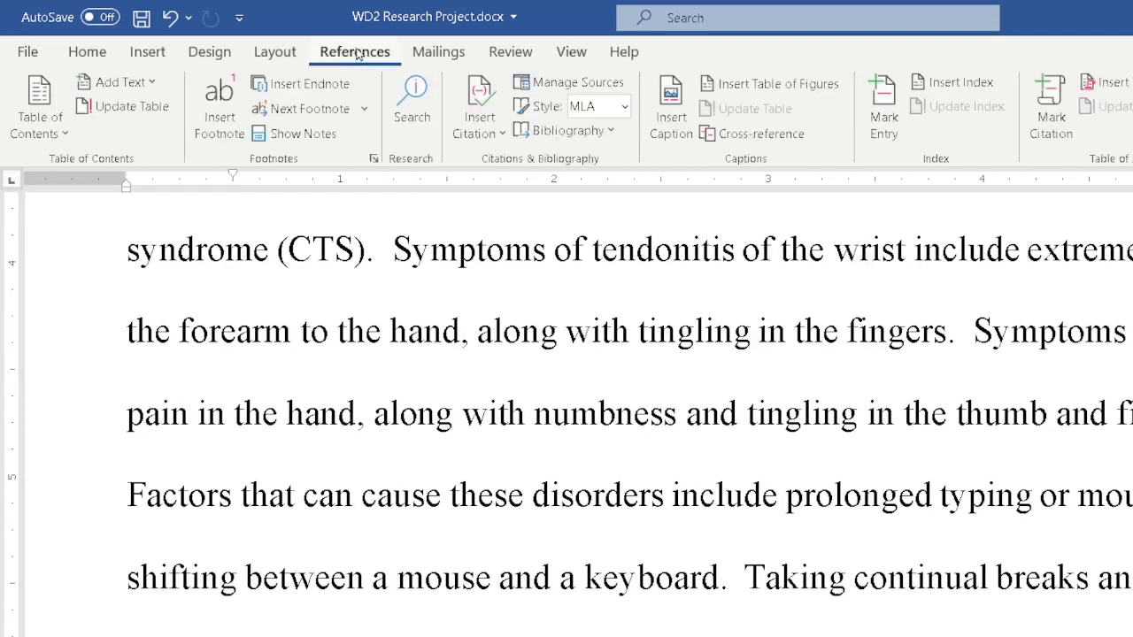
click(479, 113)
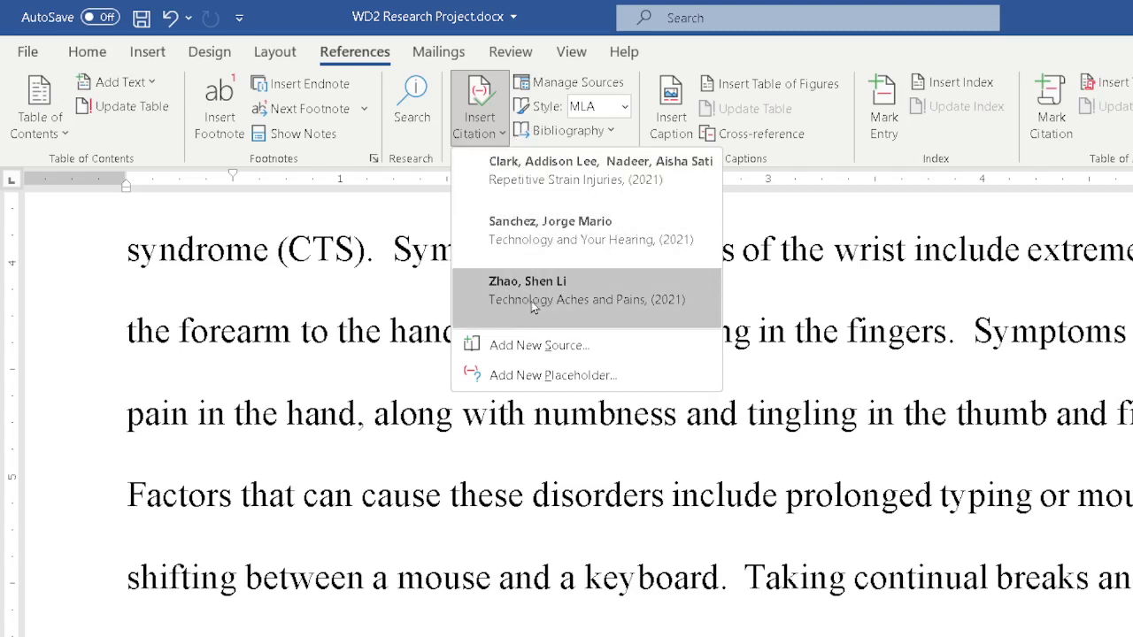
click(533, 173)
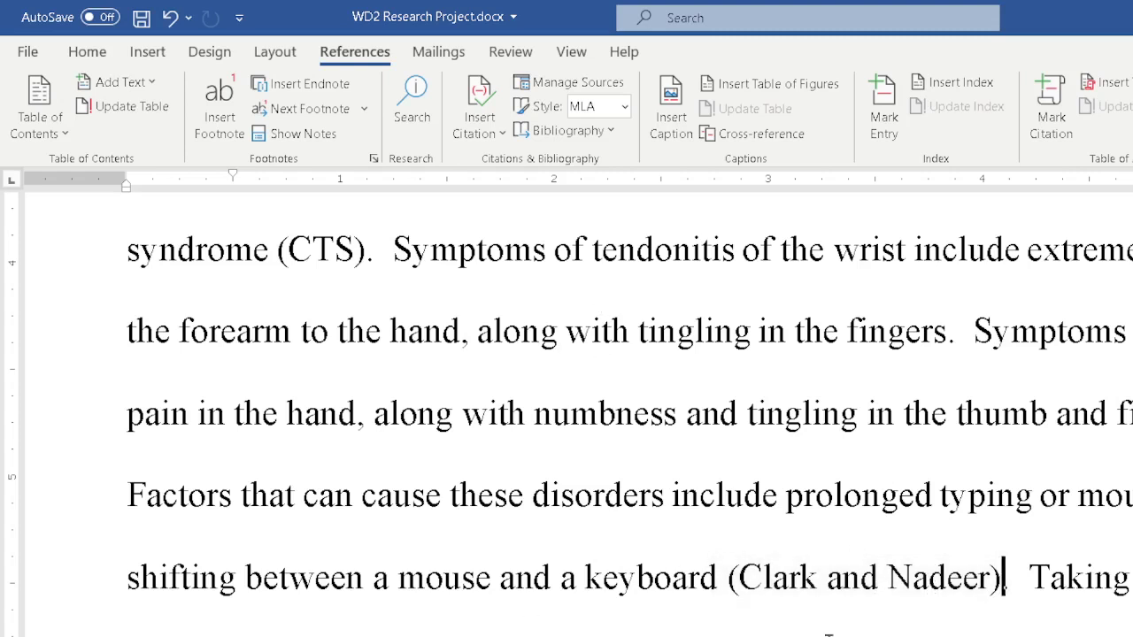
click(853, 576)
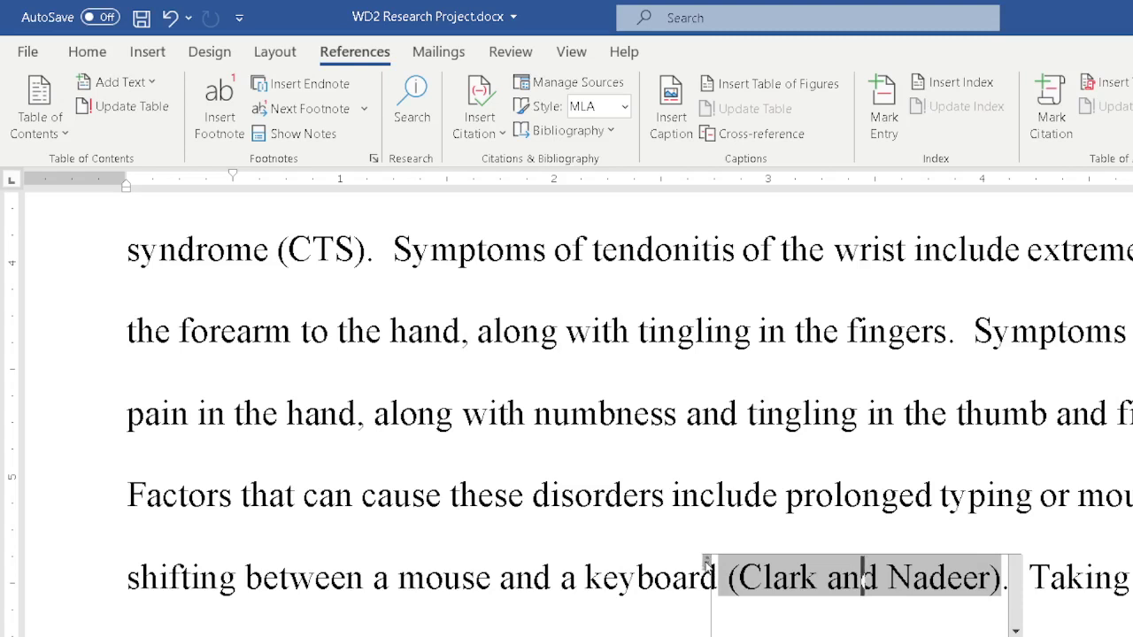
drag(708, 563, 620, 636)
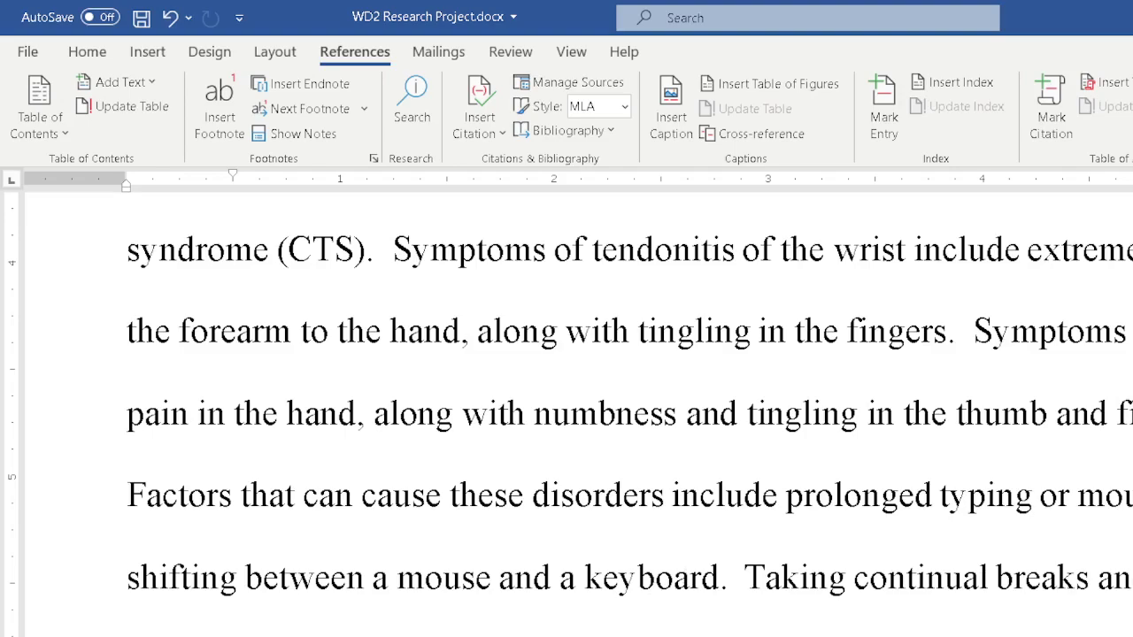
Check the end of the paper and the entries on the Works Cited page
scroll(566, 407, down, 2)
scroll(566, 407, up, 2)
scroll(566, 407, down, 3)
scroll(1027, 600, down, 10)
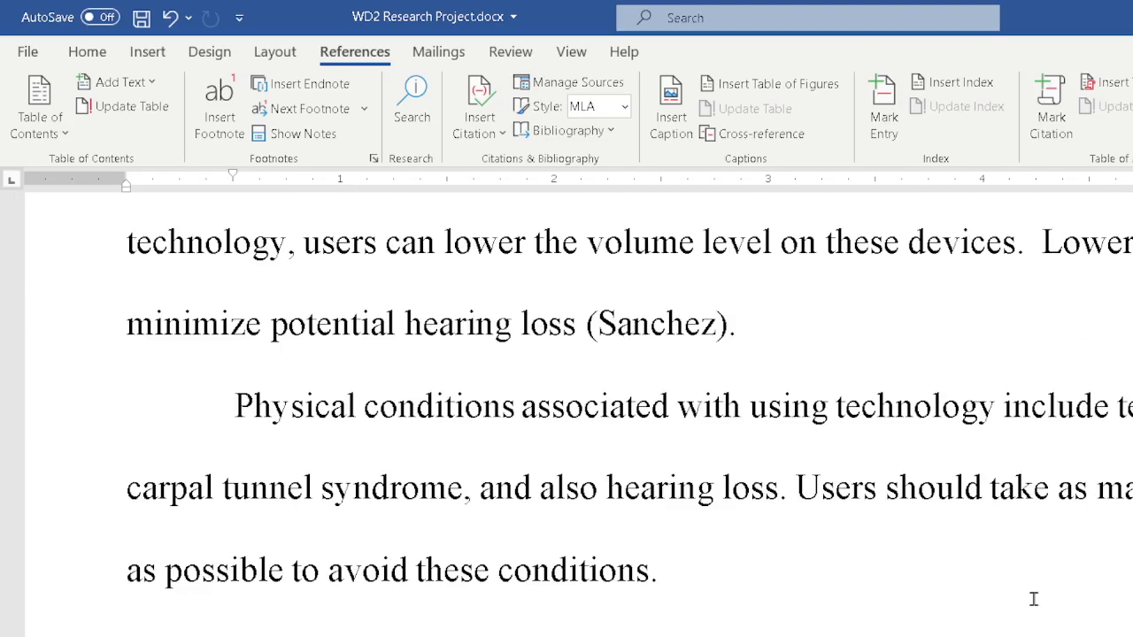
scroll(1028, 600, down, 3)
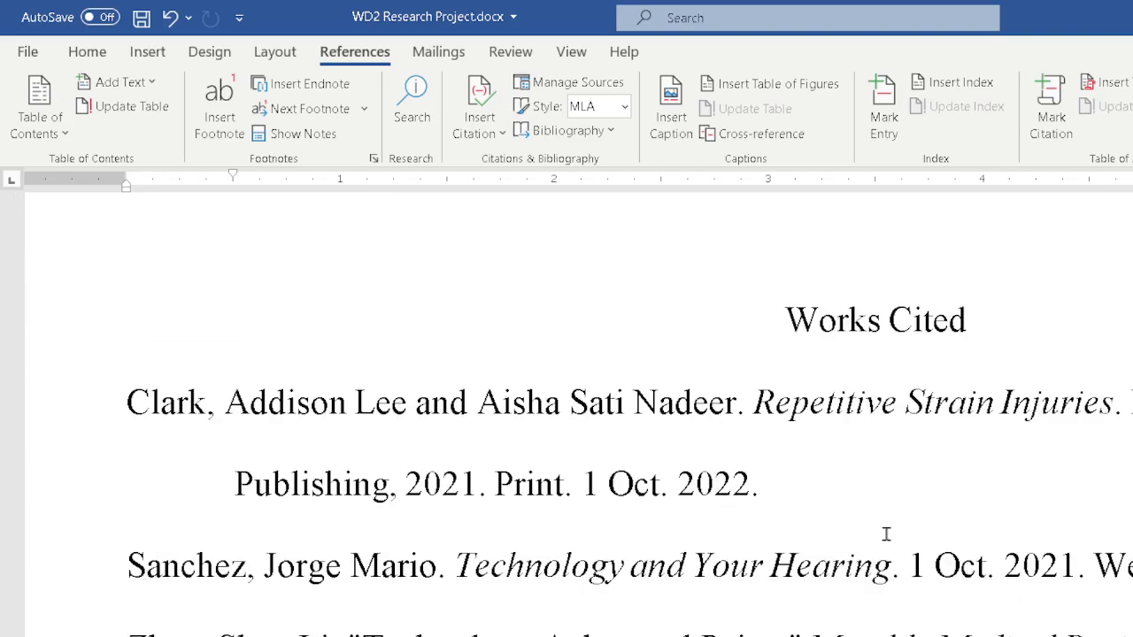
Find "auditory" and replace its first occurrence, in "With these auditory devices", with "listening"
scroll(884, 531, up, 8)
scroll(567, 407, up, 10)
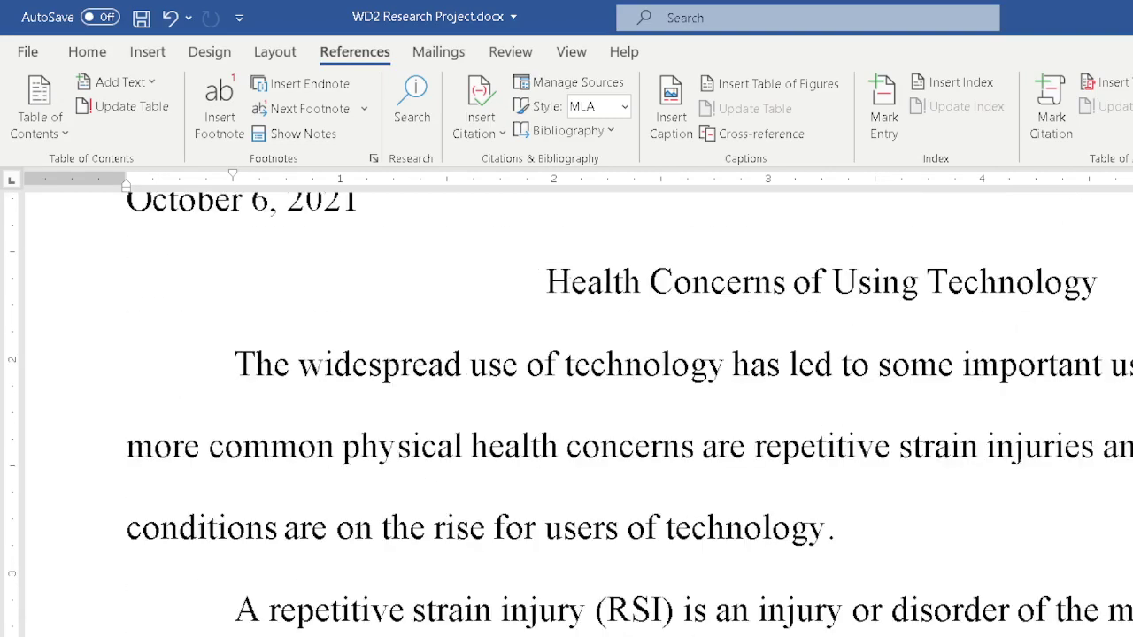
scroll(567, 407, down, 5)
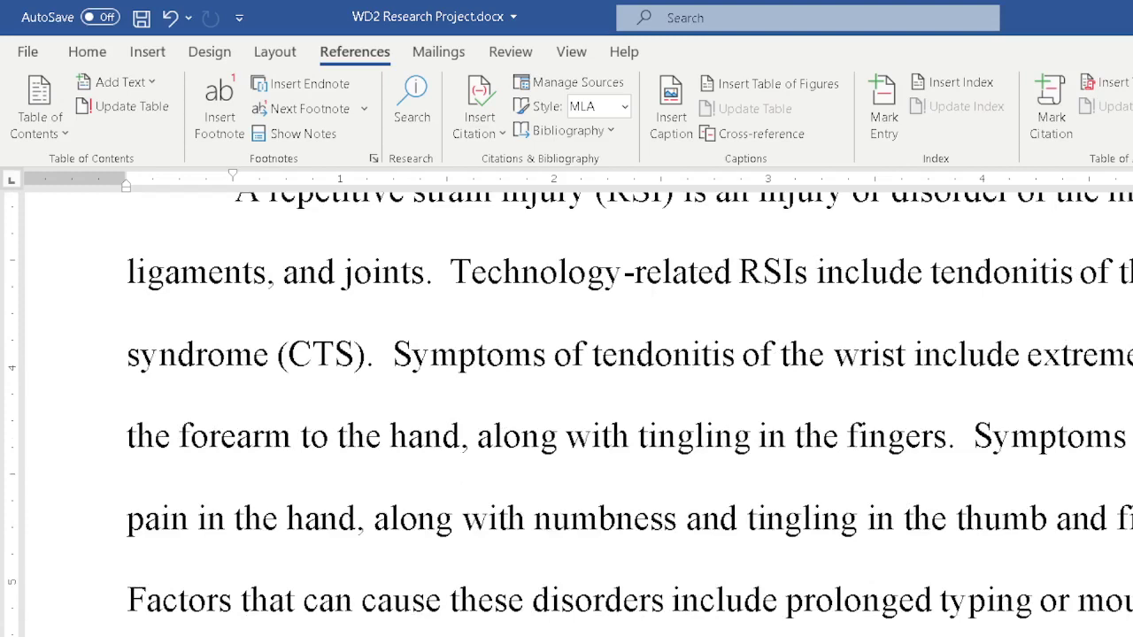
scroll(566, 407, down, 3)
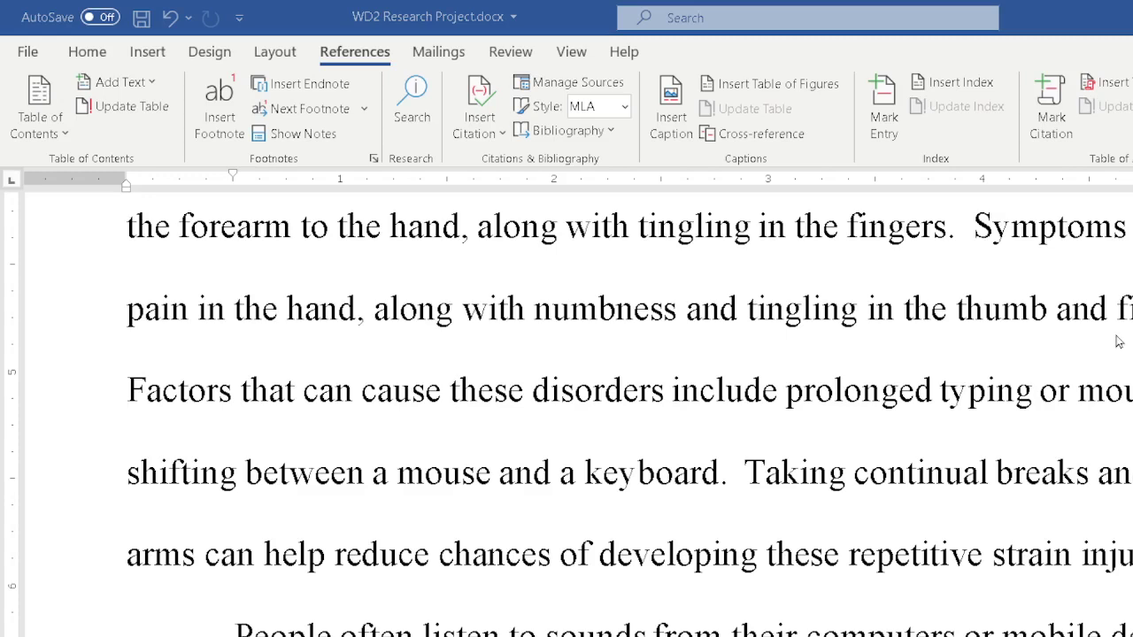
scroll(1089, 423, up, 5)
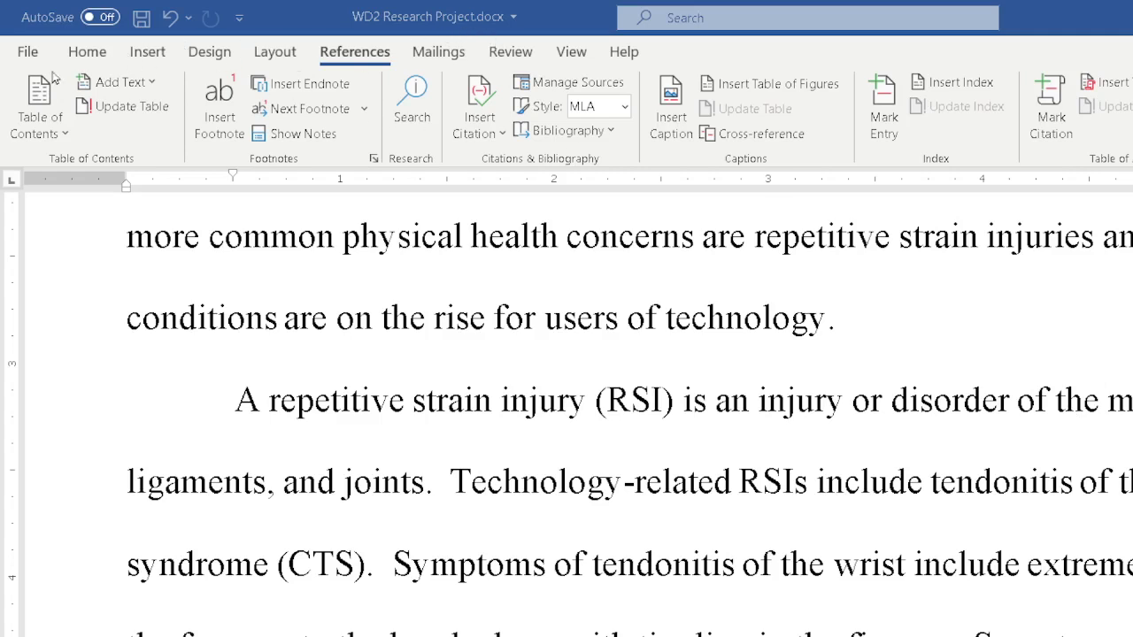
click(88, 52)
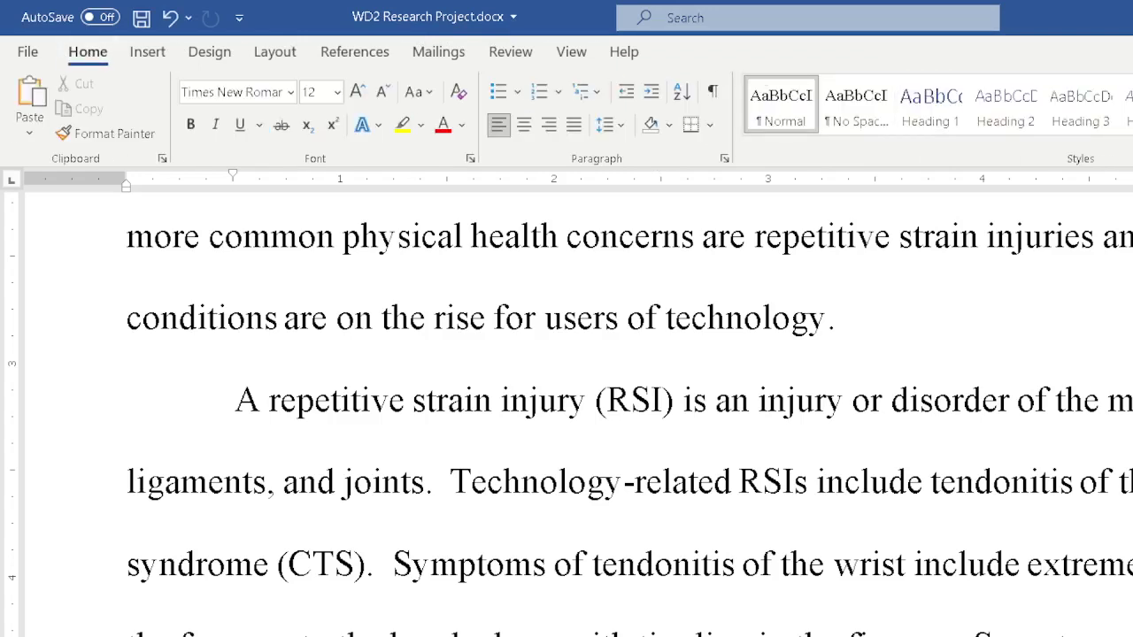
key(ctrl+h)
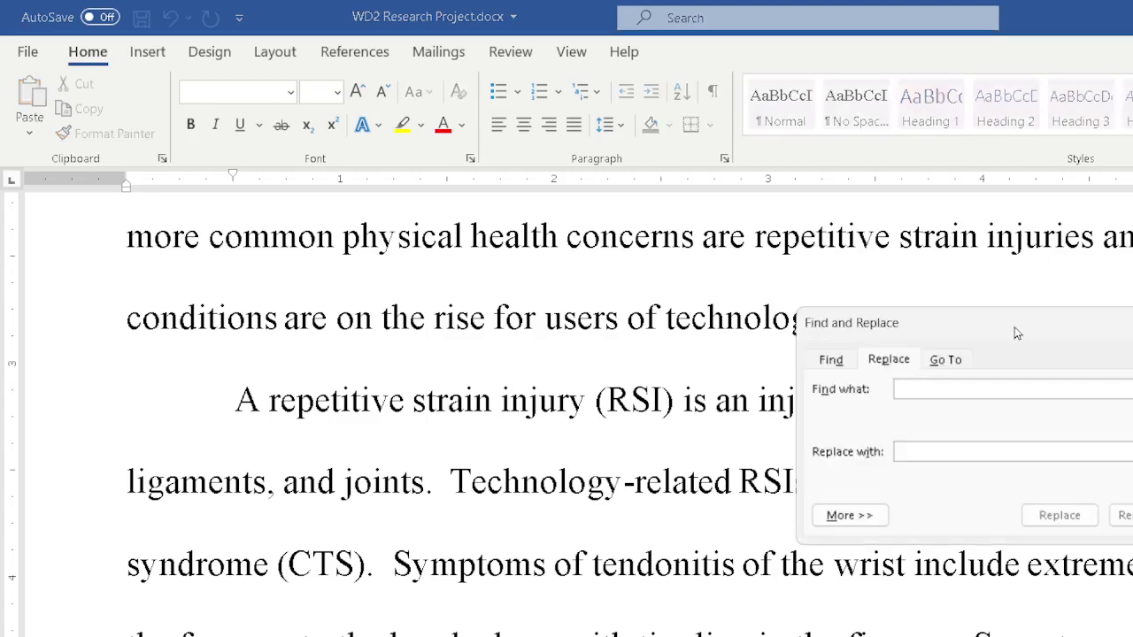
text(auditory)
click(898, 452)
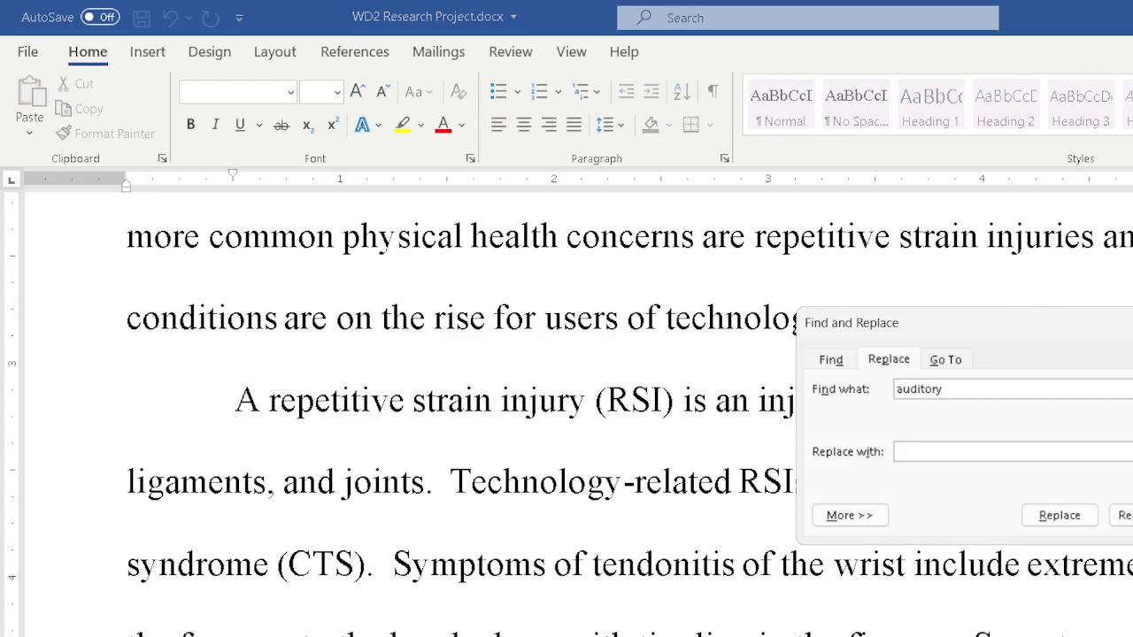
text(listening)
key(alt+f)
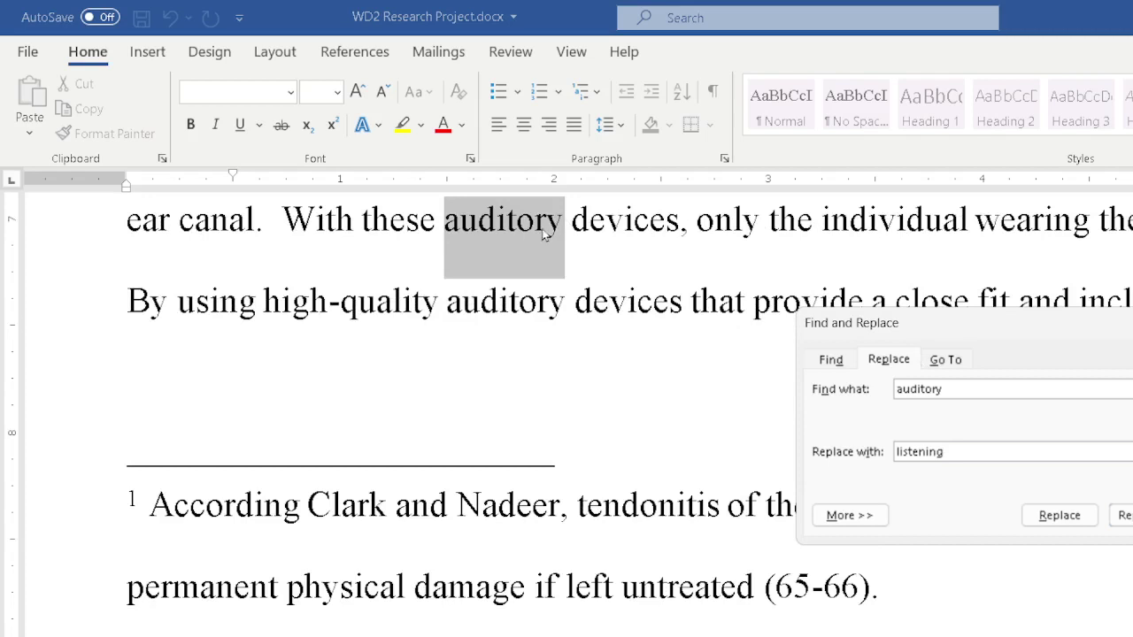
click(1059, 515)
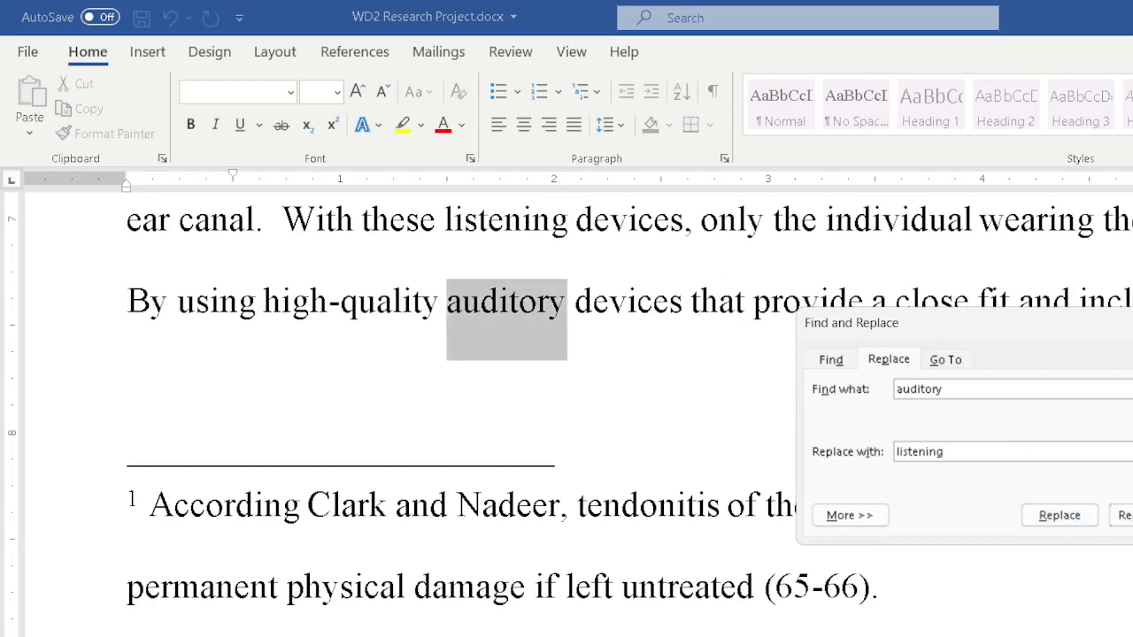
Replace the second "auditory", in "By using high-quality auditory devices", with "listening"
key(alt+f)
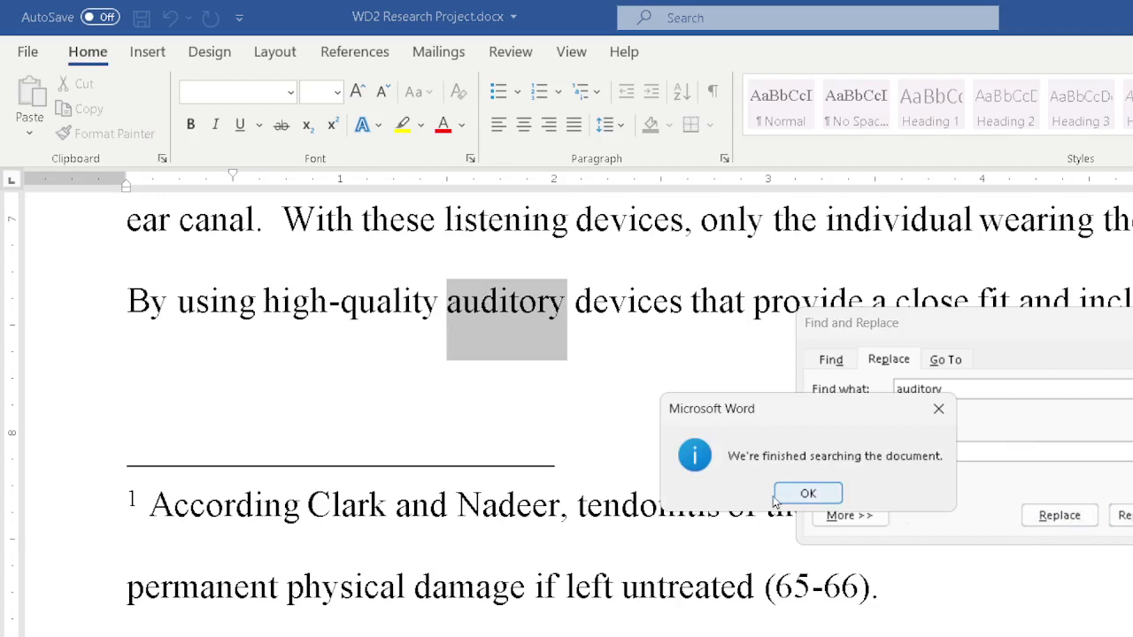
click(833, 493)
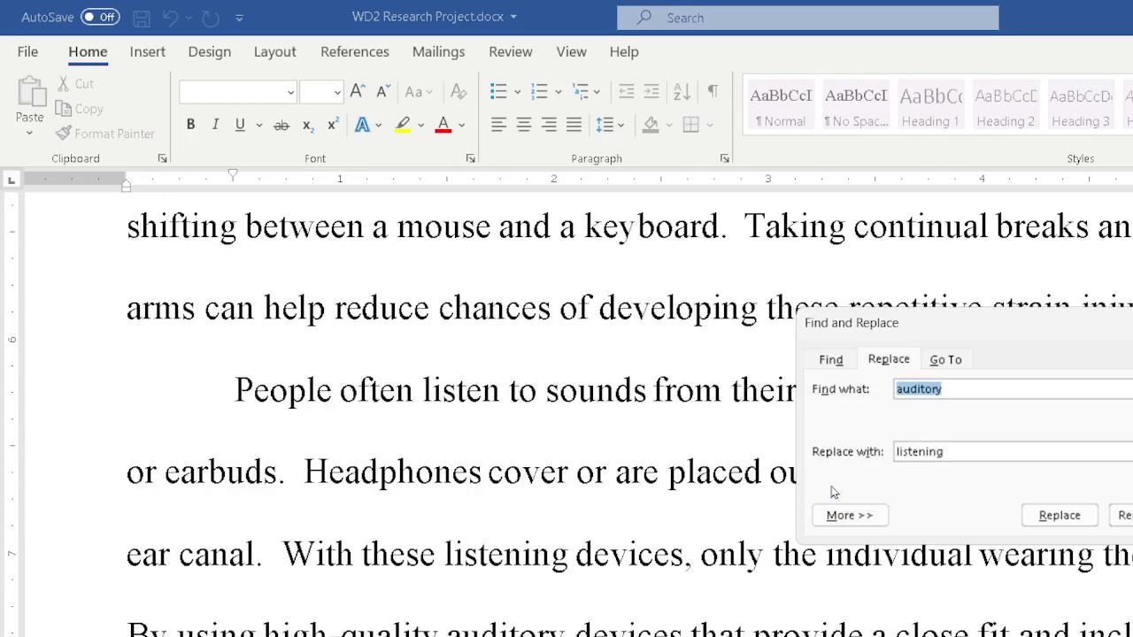
scroll(723, 544, down, 10)
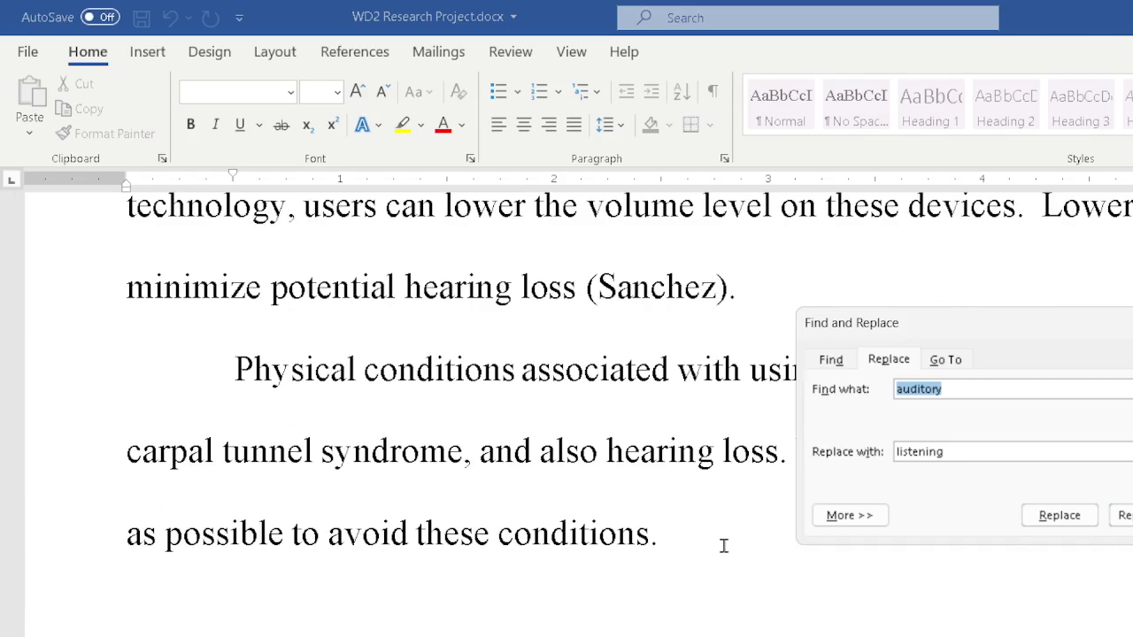
click(1132, 515)
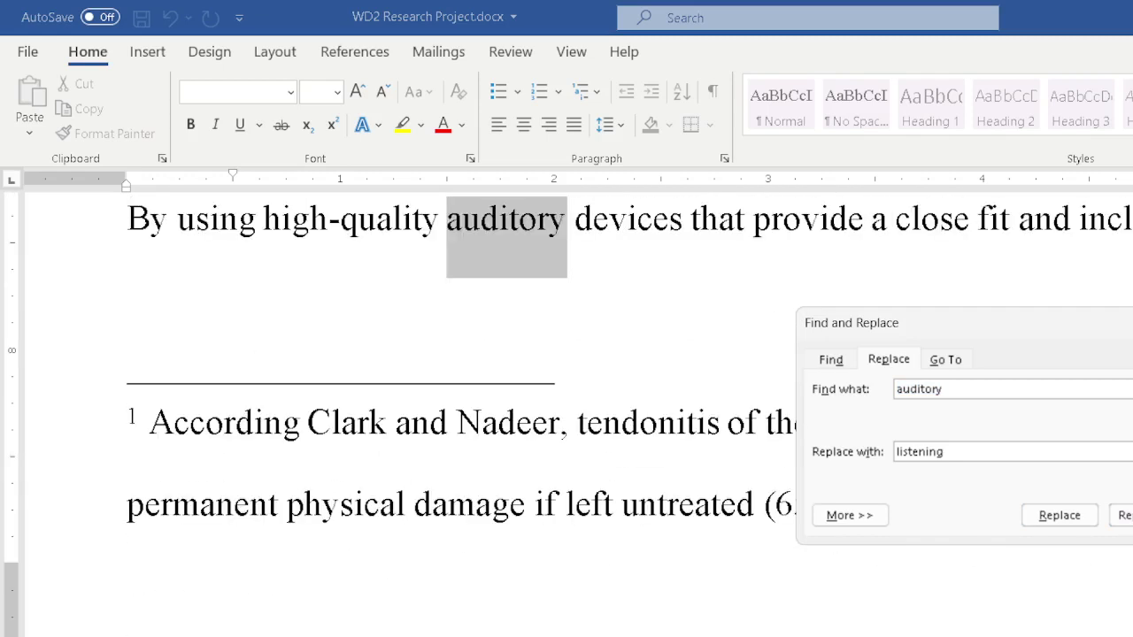
click(1079, 520)
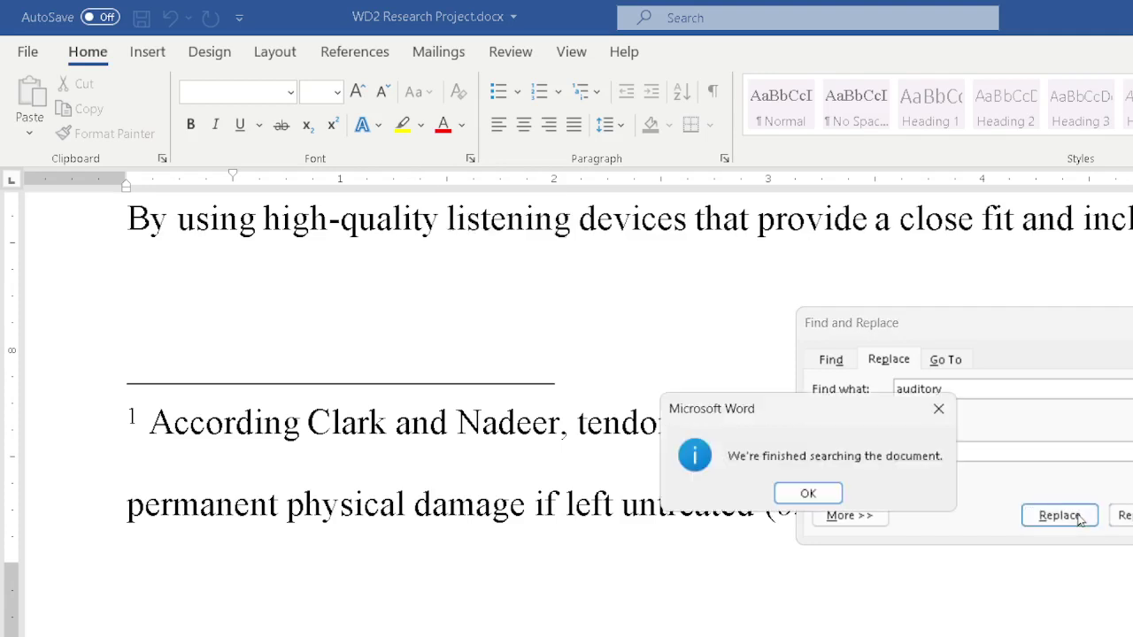
click(833, 497)
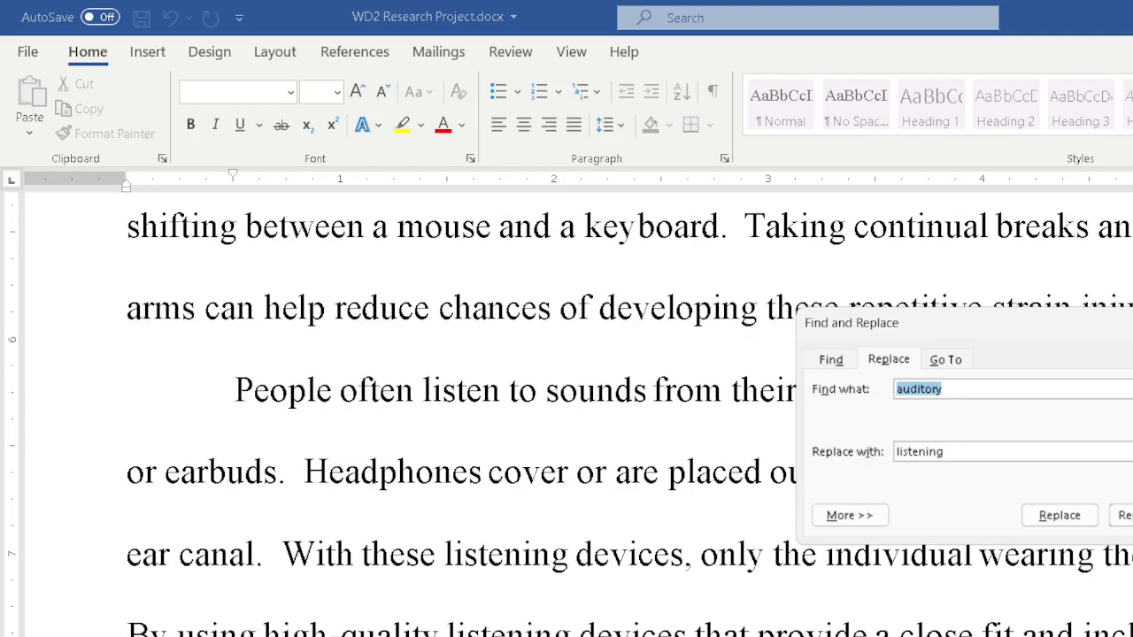
Search for any remaining "auditory", close Find and Replace, and check both sentences that mention the devices
click(1132, 515)
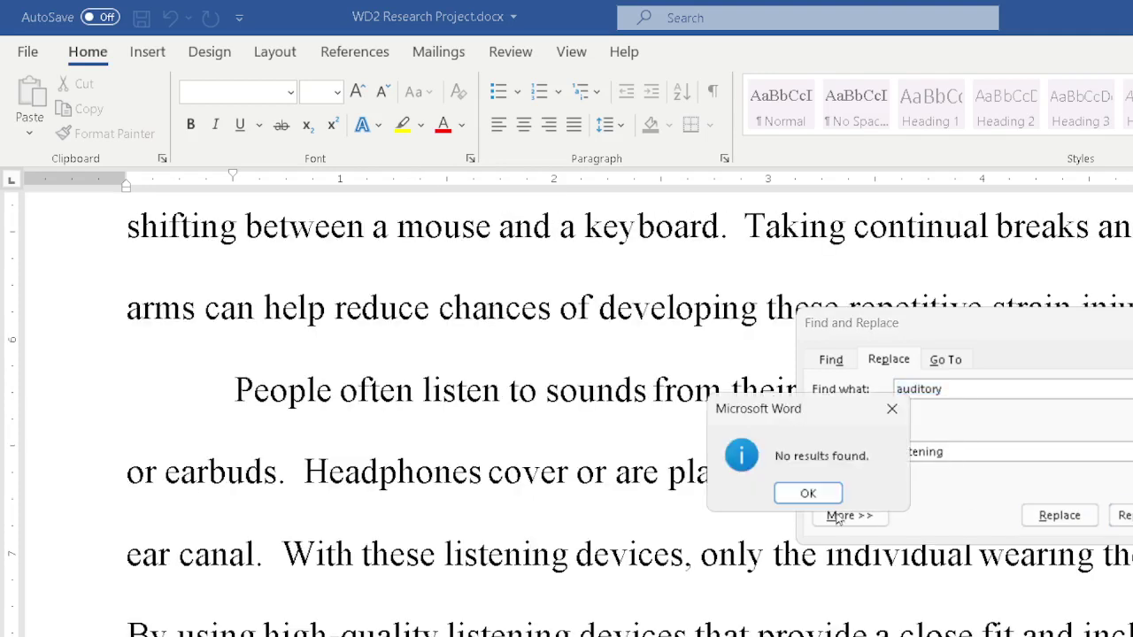
click(809, 493)
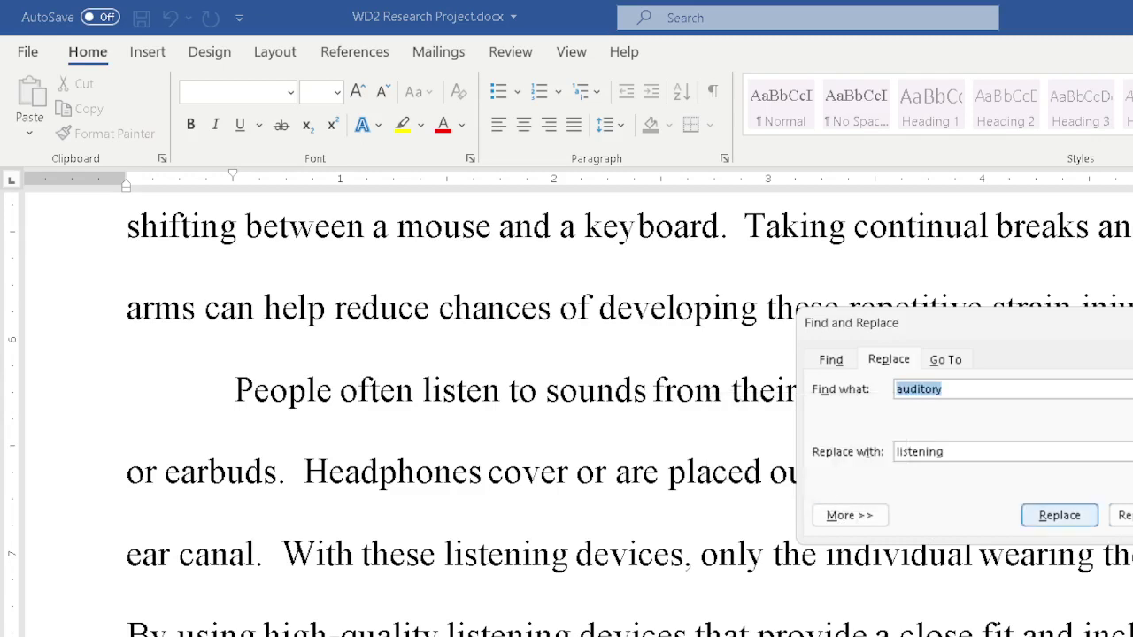
key(Escape)
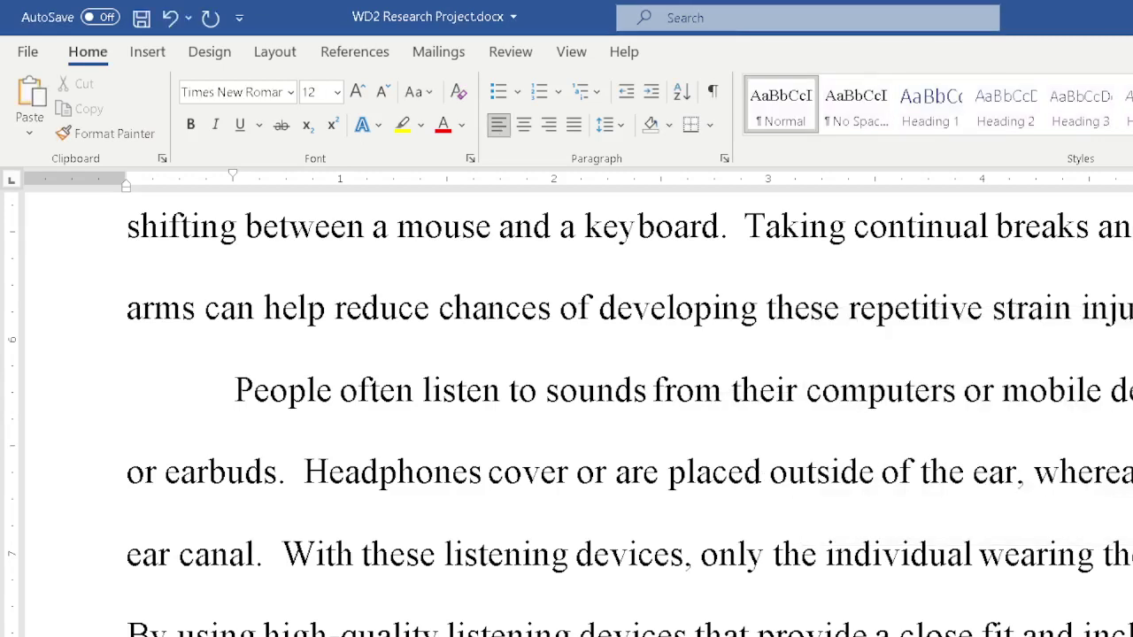
scroll(894, 531, down, 2)
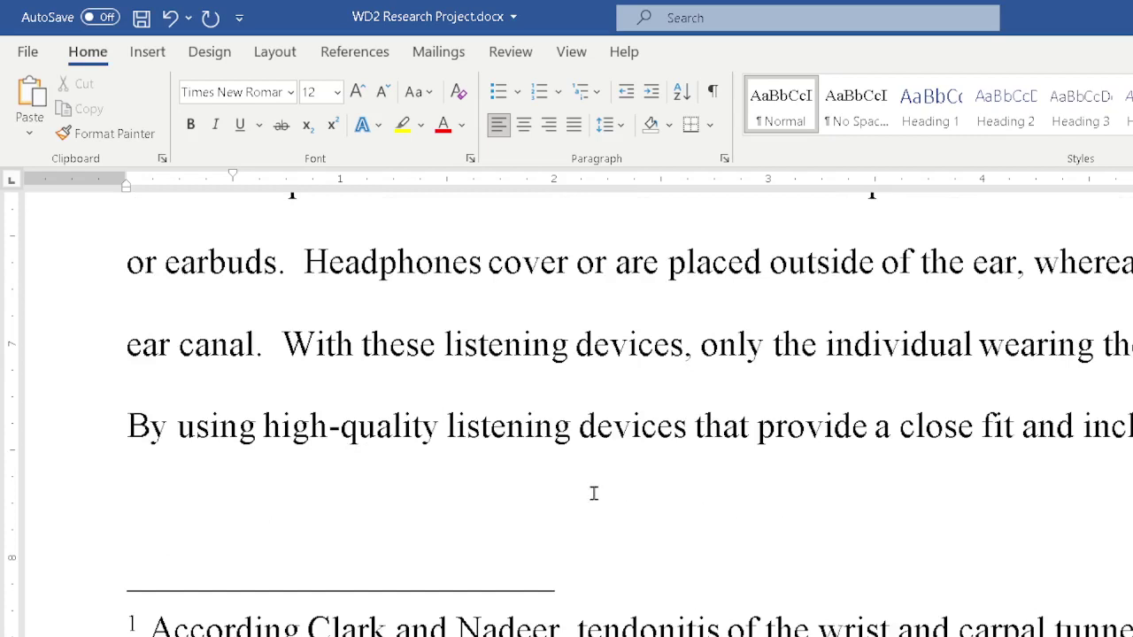
right_click(482, 427)
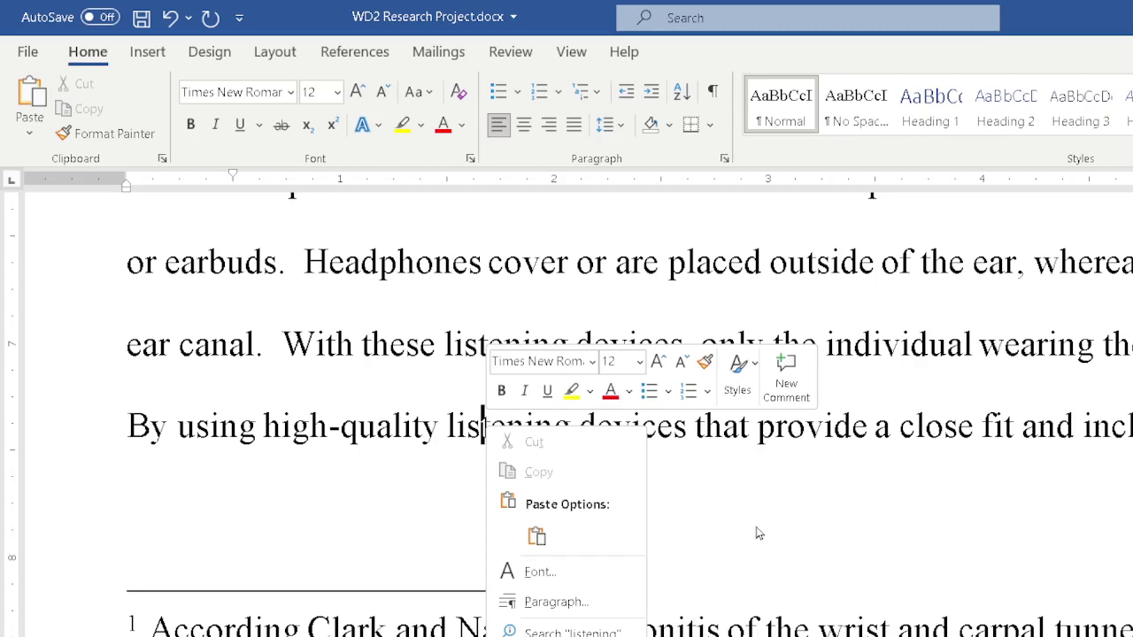
key(Escape)
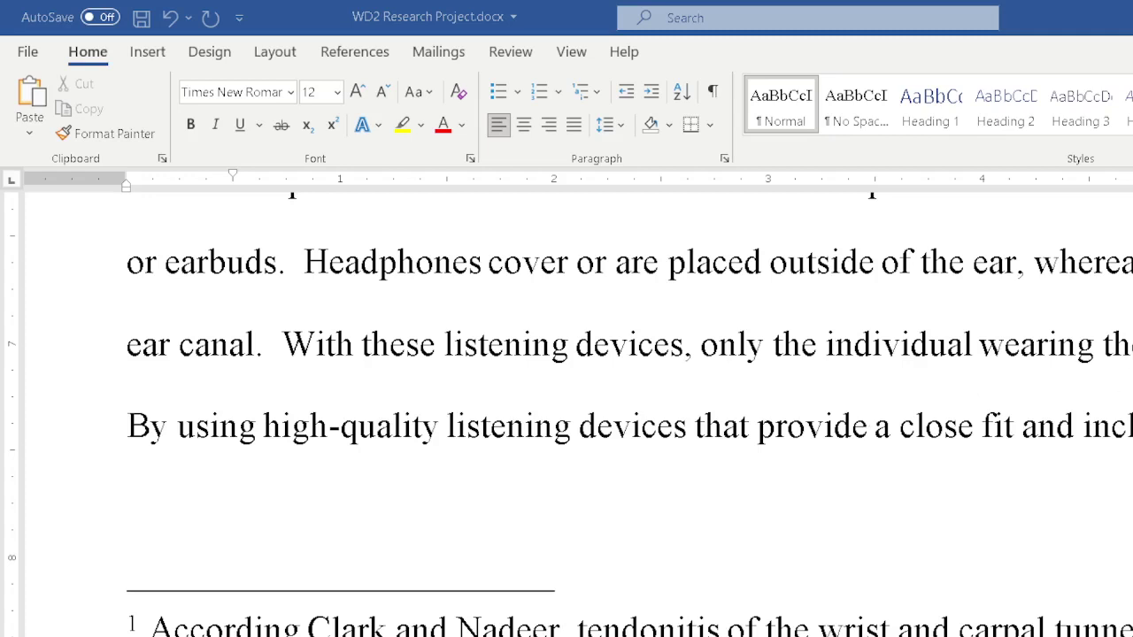
click(484, 429)
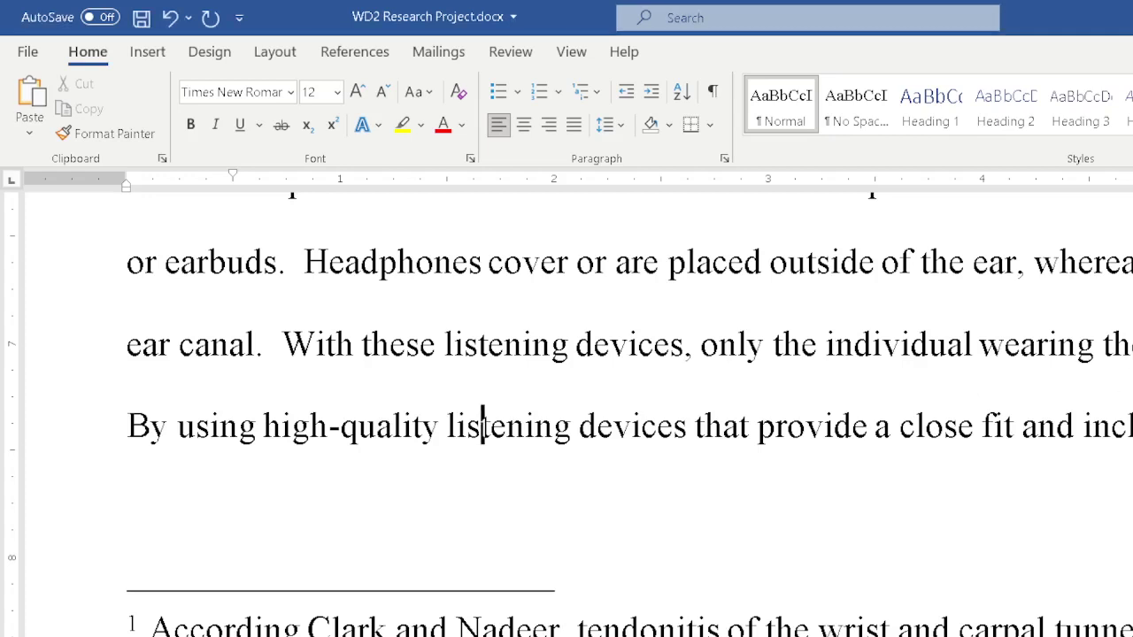
Find "continual" in the sentence about taking breaks, replace it with the synonym "frequent", and close the Navigation pane
key(ctrl+f)
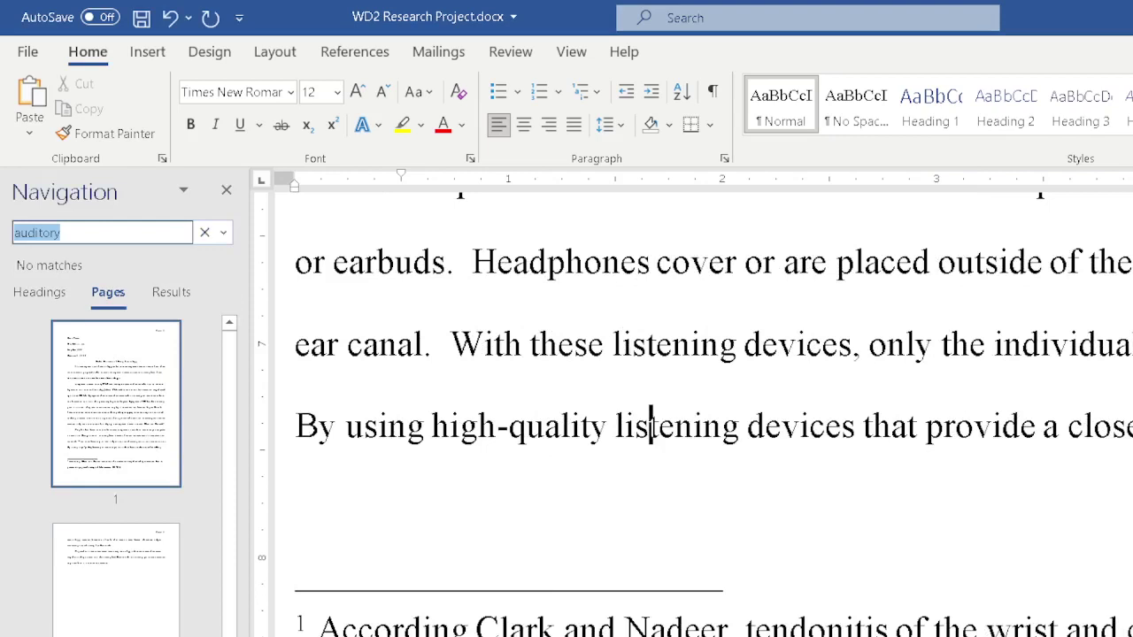
text(cor)
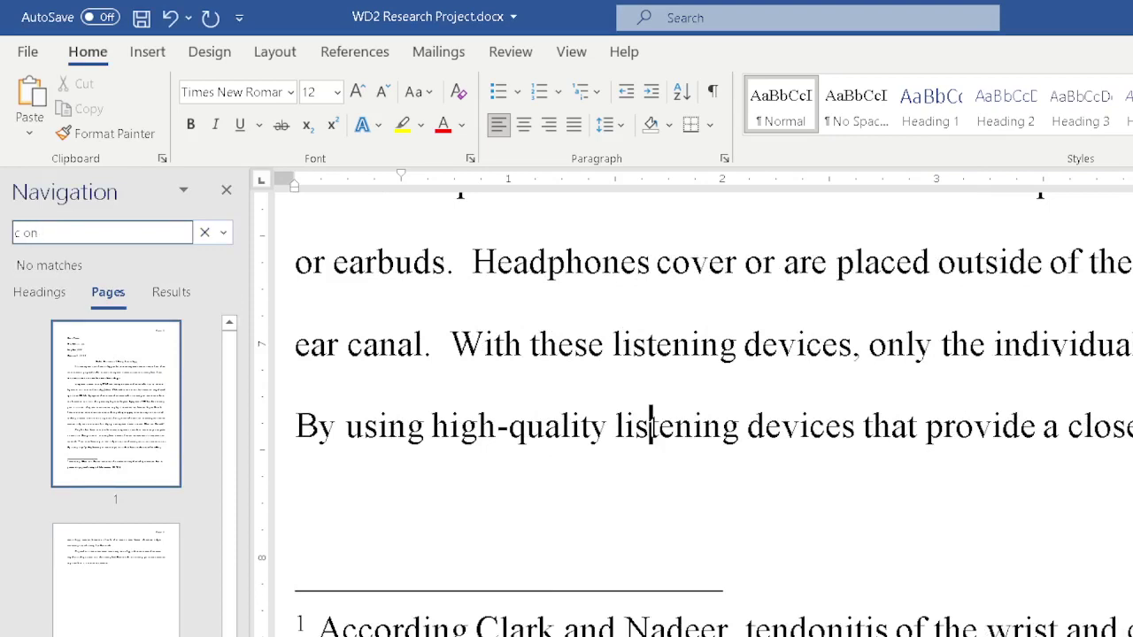
key(BackSpace)
text(ntinual)
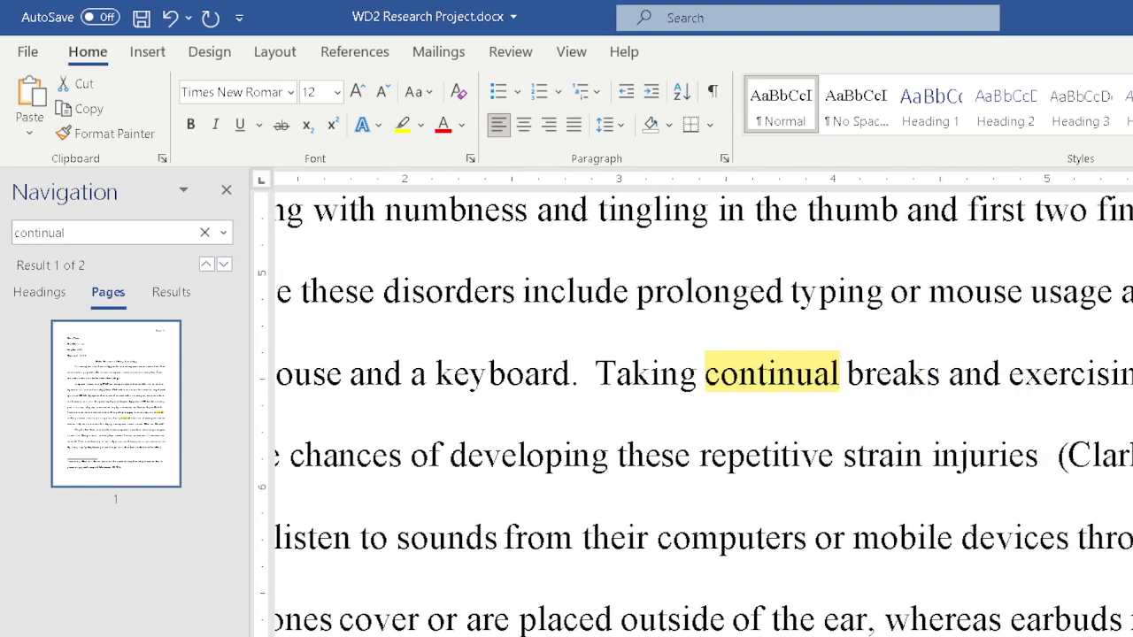
click(1125, 326)
right_click(776, 376)
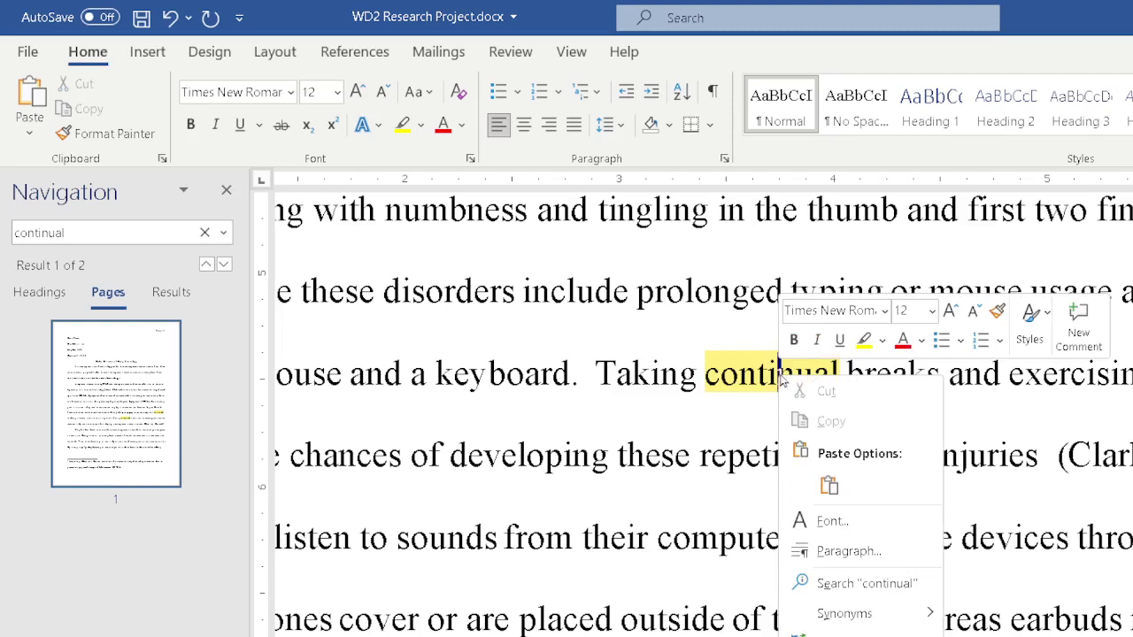
mouse_move(849, 615)
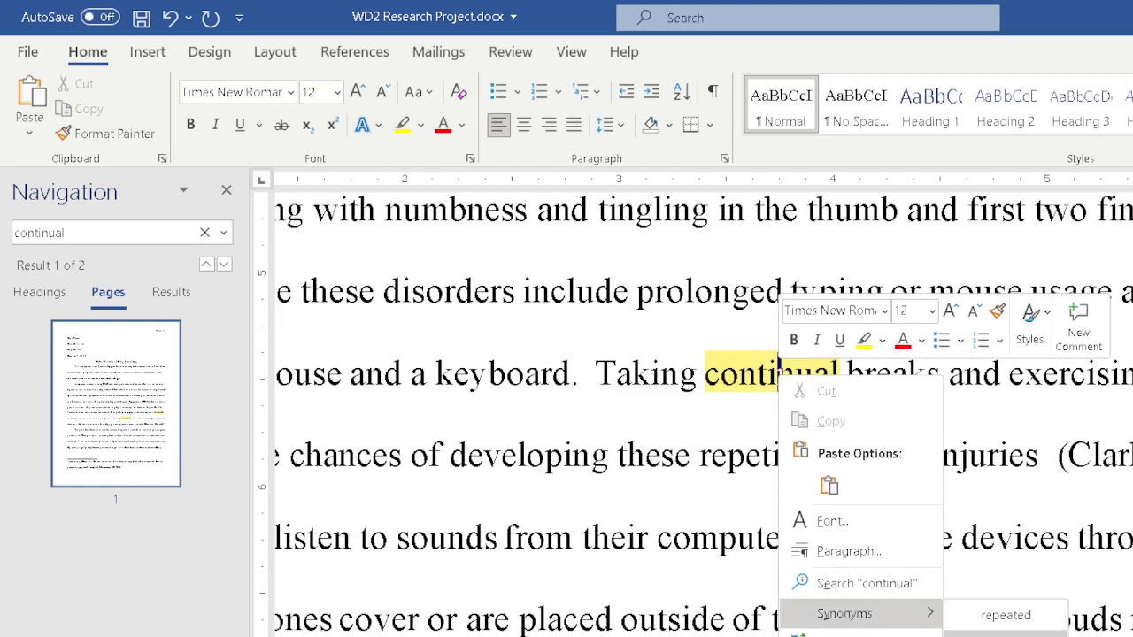
click(1018, 634)
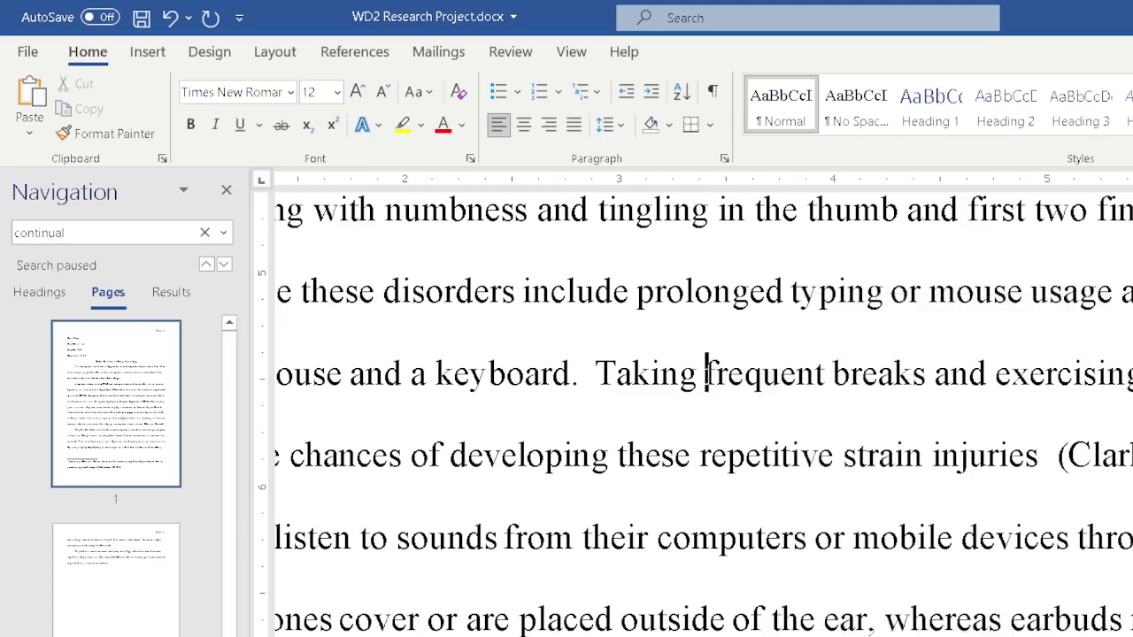
click(227, 192)
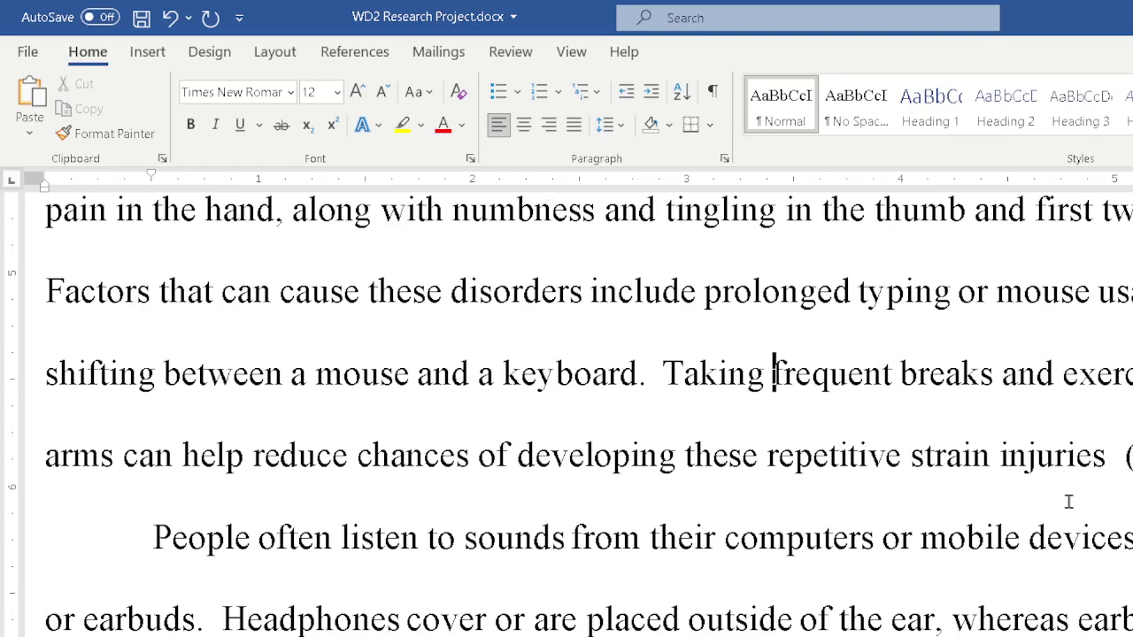
Look through the paper down to the footnote and back to its opening heading, and display the proofing tools
scroll(1074, 509, down, 3)
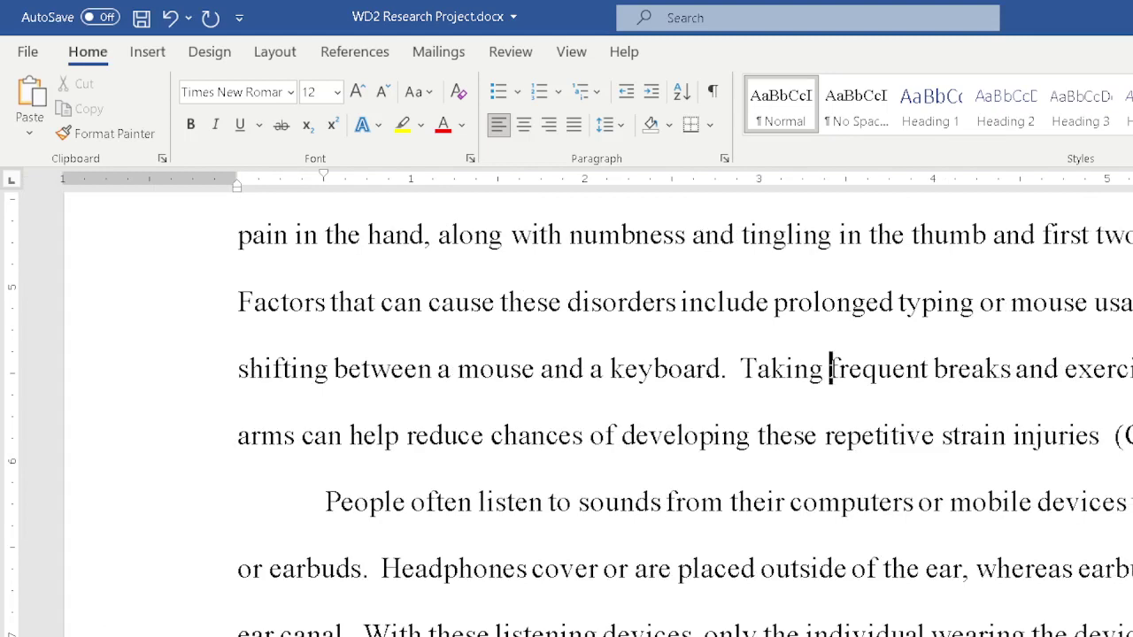
scroll(903, 451, down, 6)
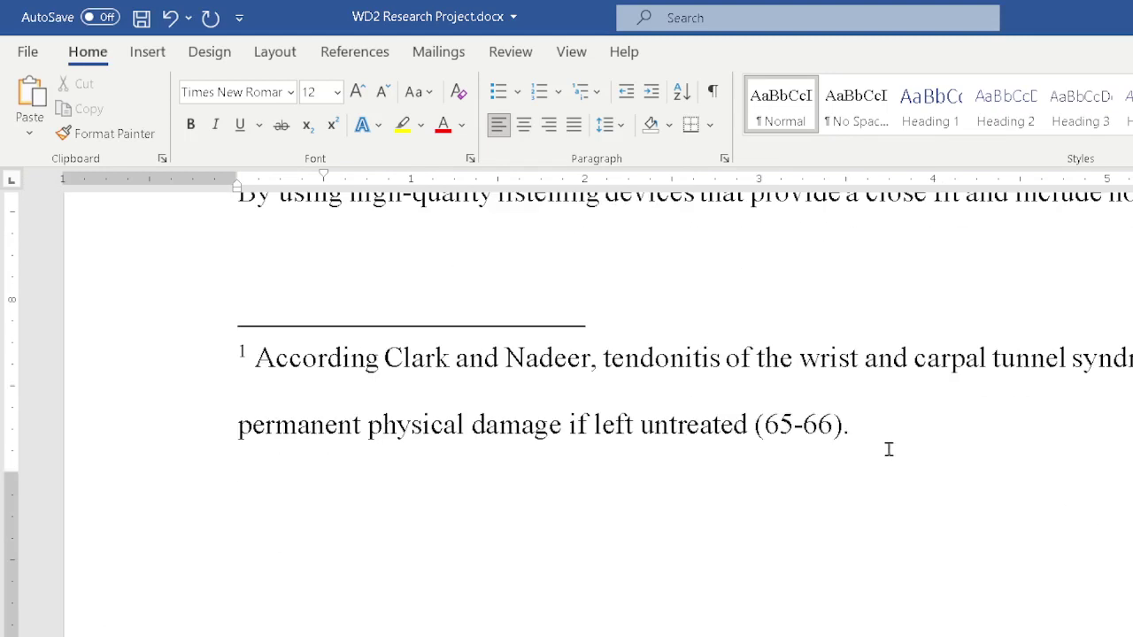
scroll(889, 449, up, 5)
scroll(890, 449, up, 4)
scroll(888, 449, up, 10)
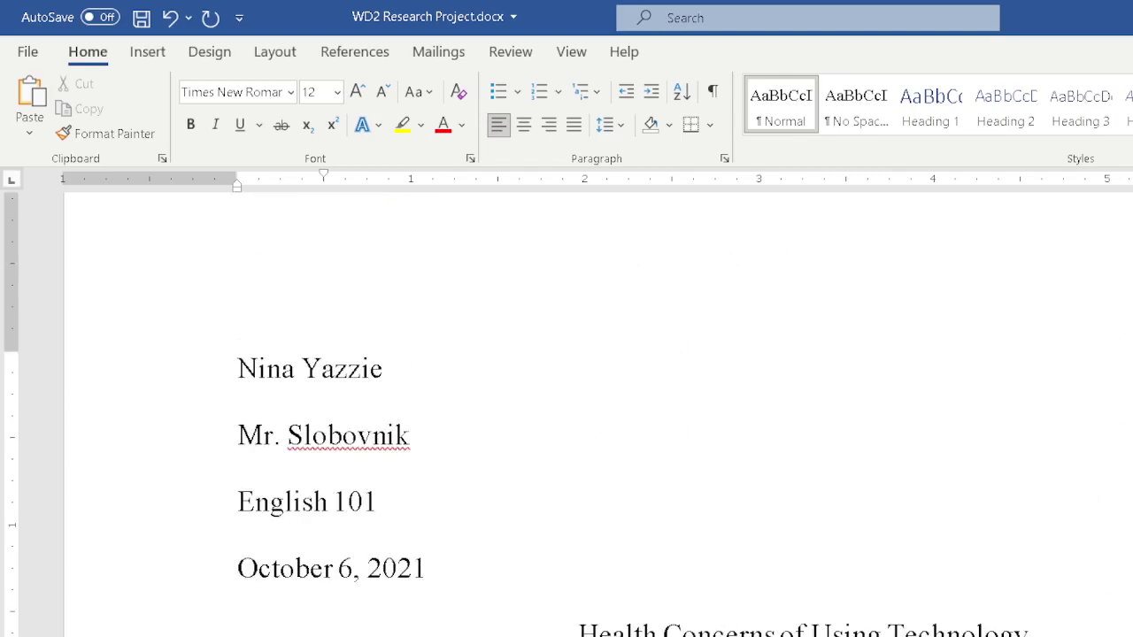
scroll(599, 407, down, 15)
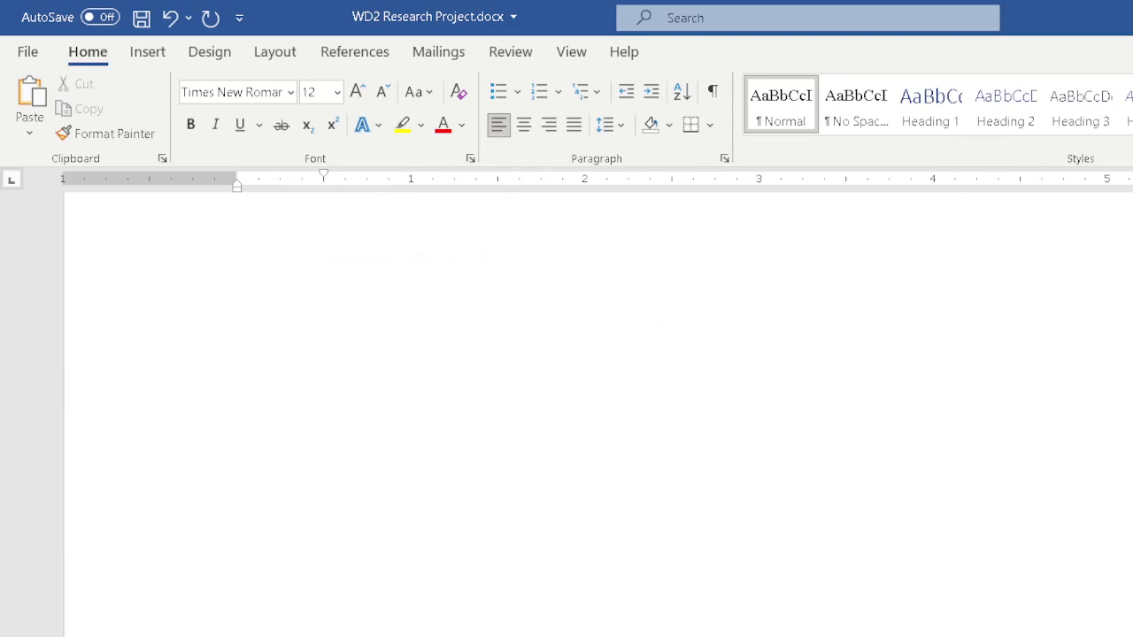
scroll(598, 407, up, 15)
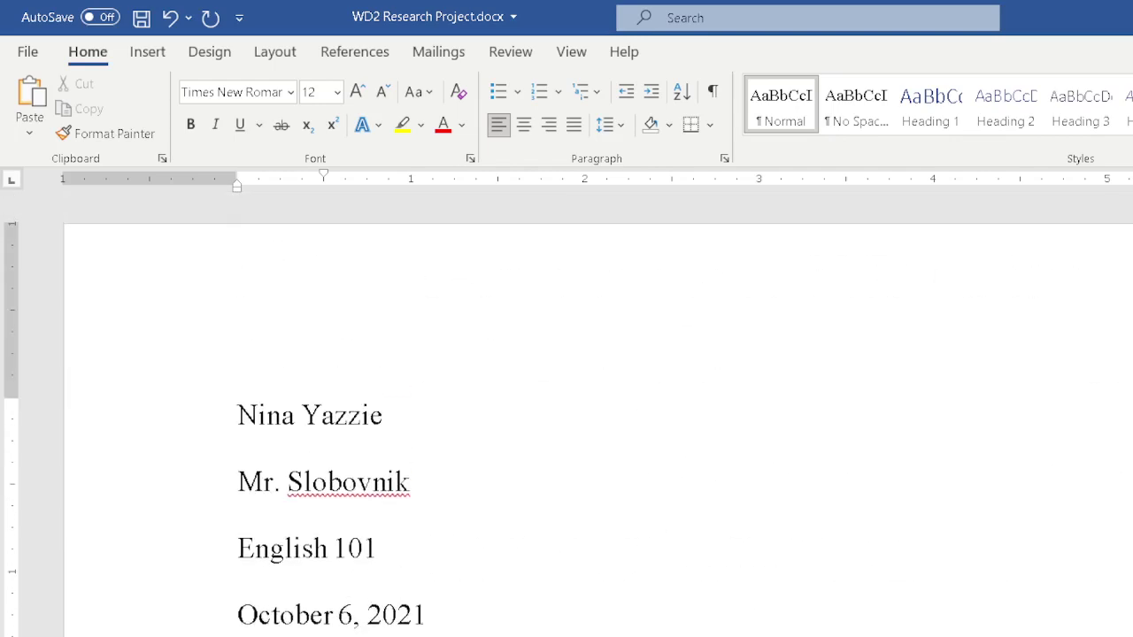
click(506, 56)
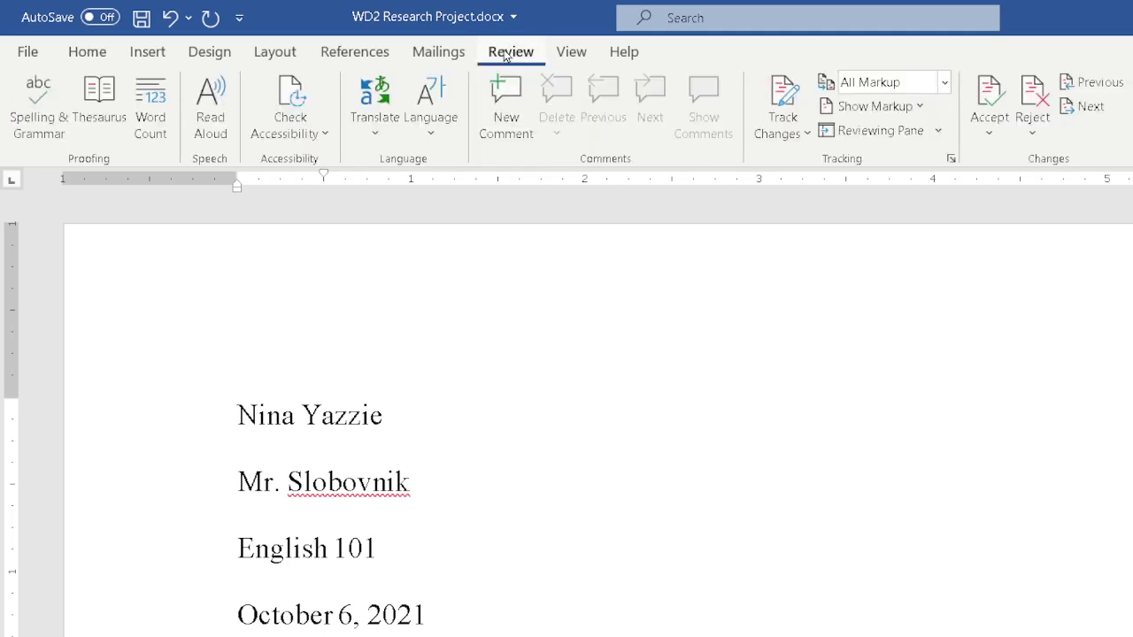
Run the spelling and grammar check on the paper, ignoring the flagged surname in the heading, and dismiss the completion notice
click(34, 103)
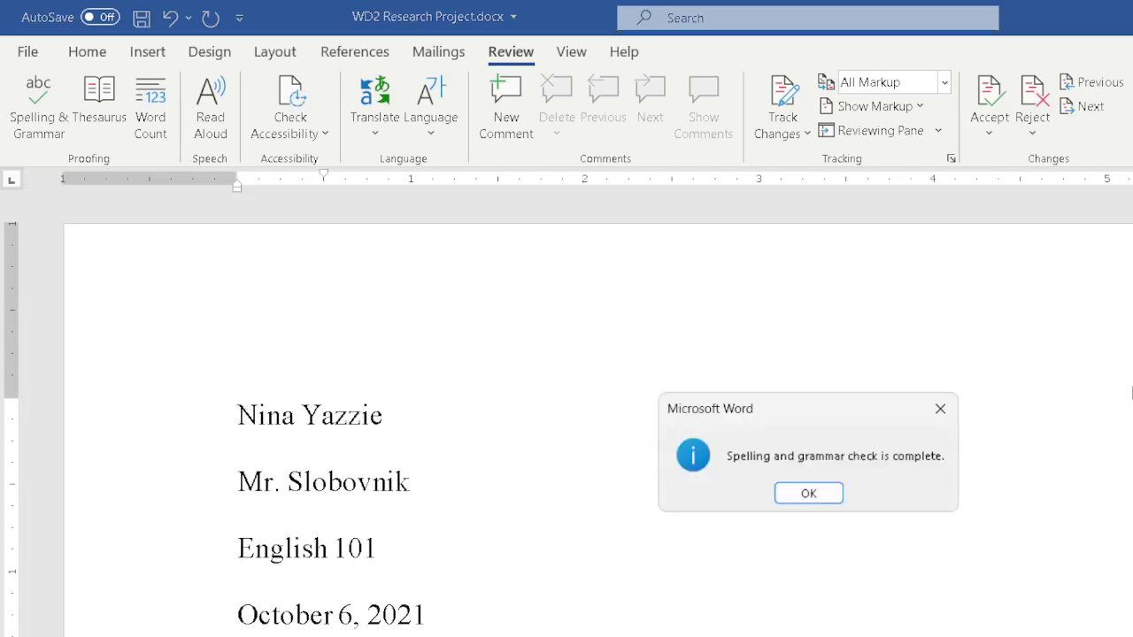
click(812, 492)
Look through the checked paper down to its closing paragraph and back up to the title
scroll(849, 512, down, 10)
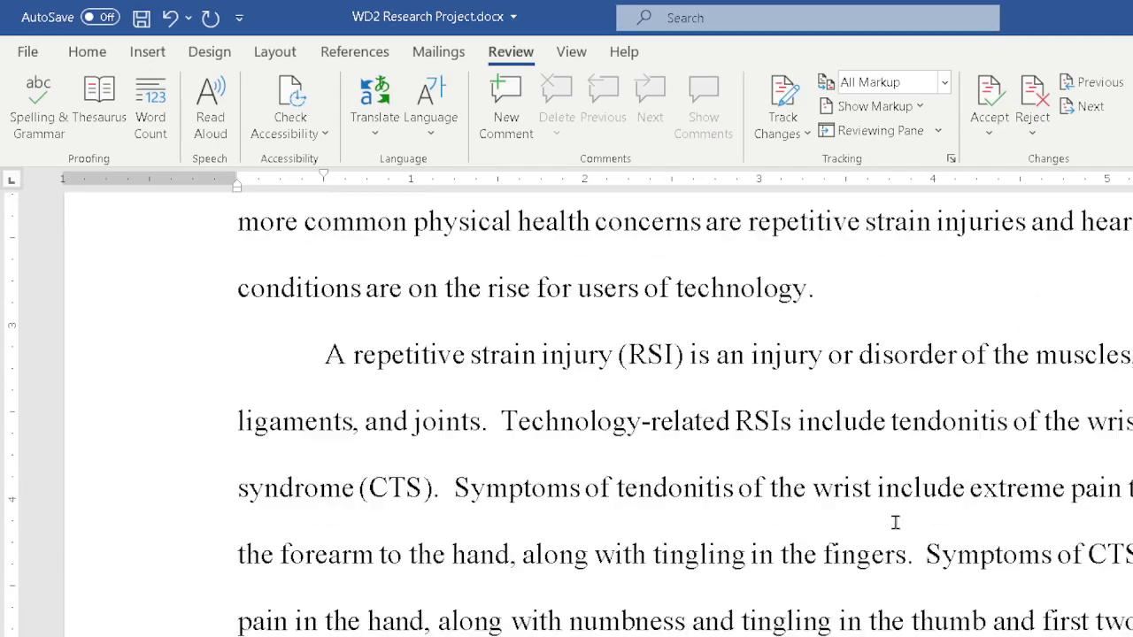
scroll(893, 524, down, 10)
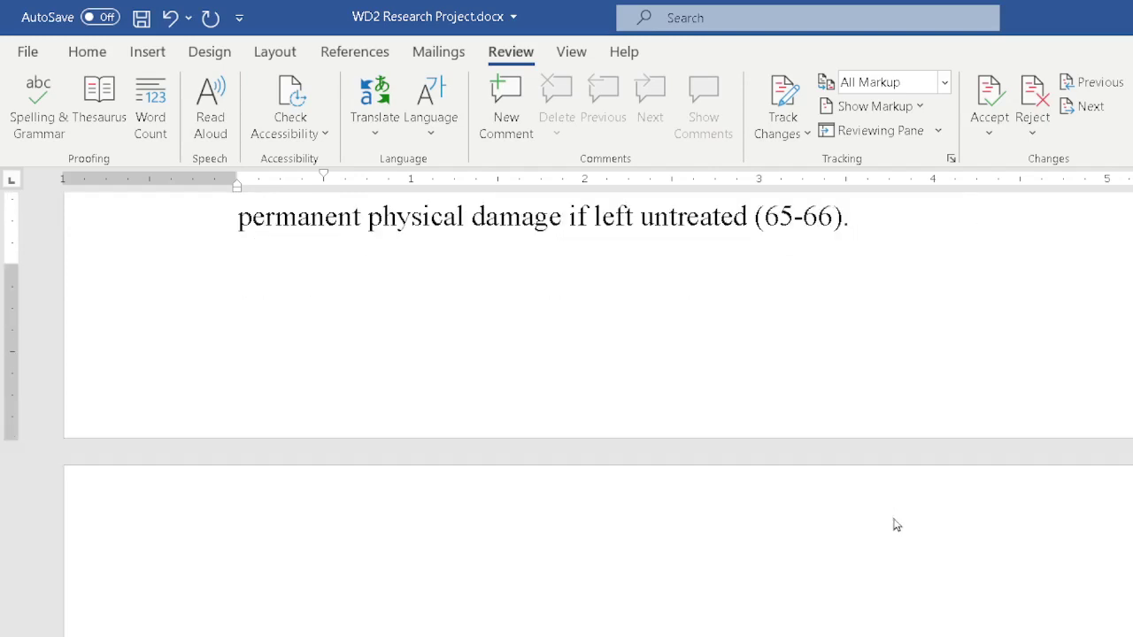
scroll(877, 500, down, 3)
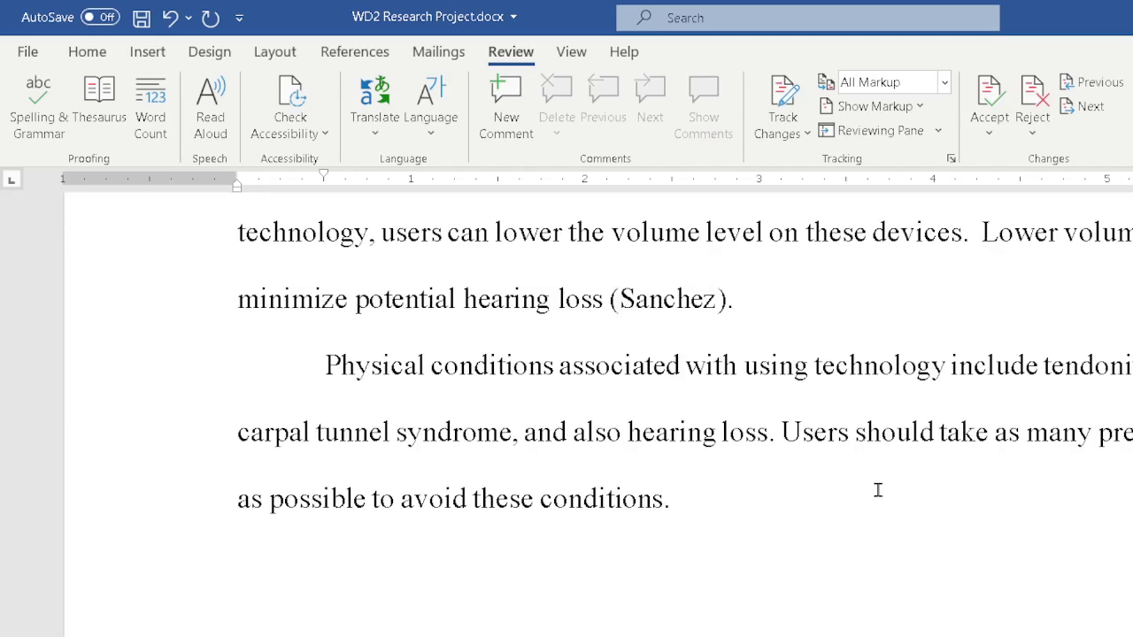
scroll(878, 490, up, 4)
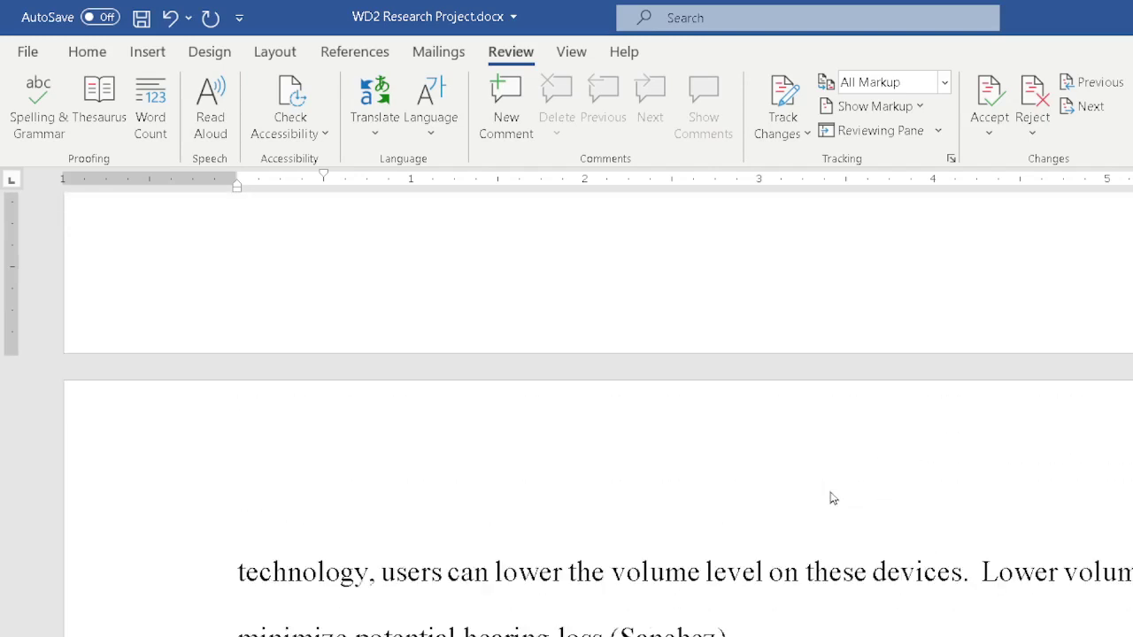
scroll(829, 486, up, 4)
scroll(824, 489, up, 4)
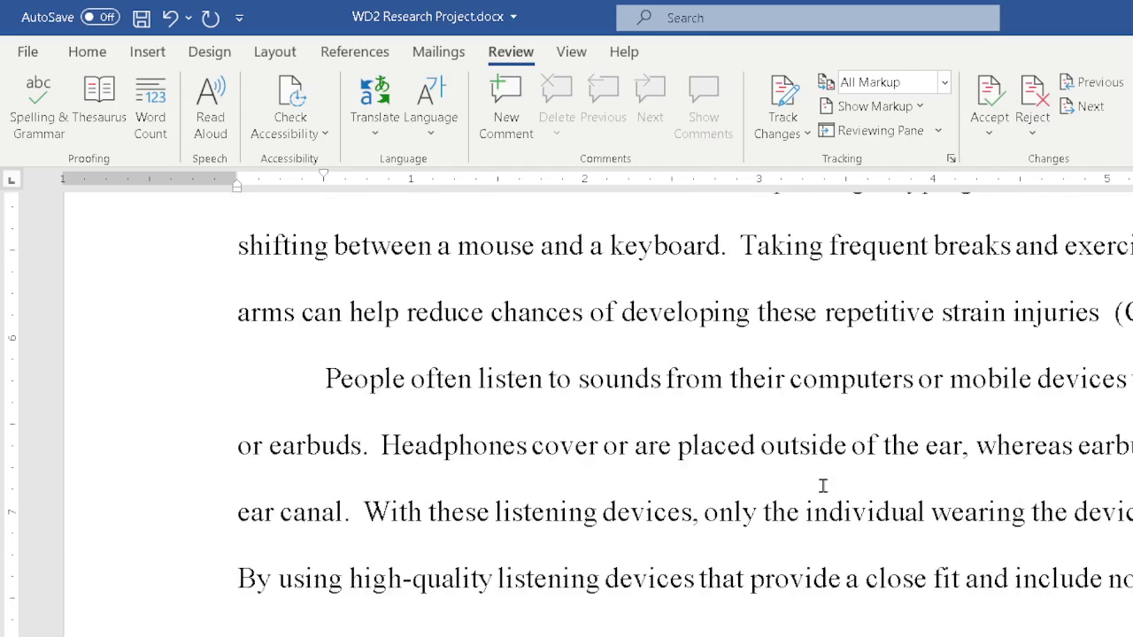
scroll(819, 483, up, 3)
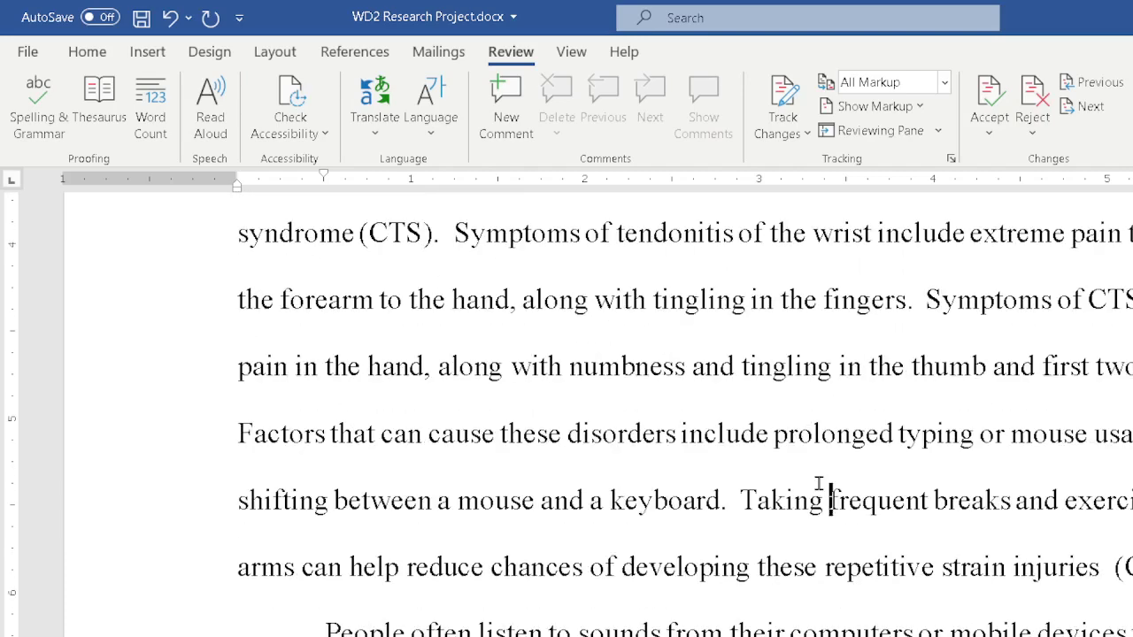
scroll(878, 483, up, 4)
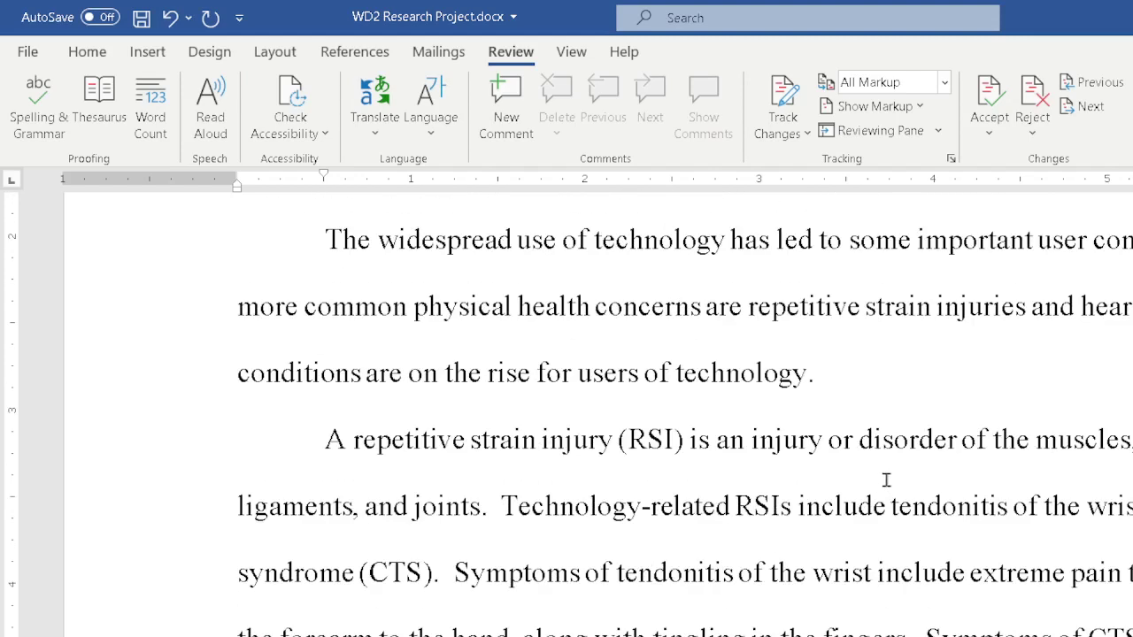
scroll(879, 482, up, 2)
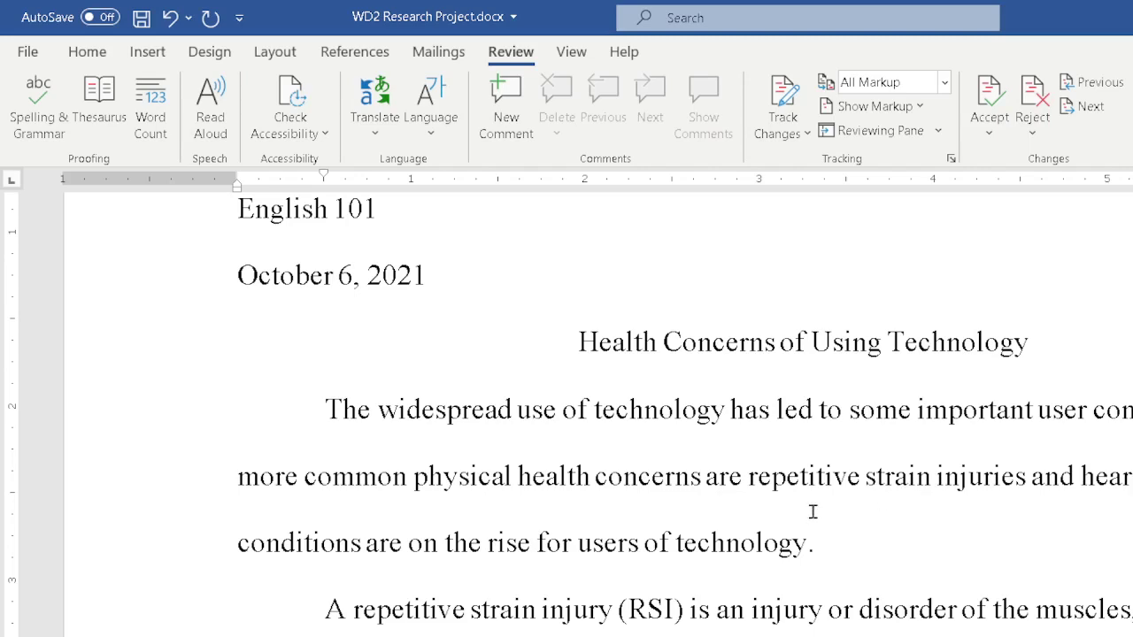
Save the proofread research paper under its existing file name
scroll(823, 495, down, 2)
scroll(835, 487, down, 3)
scroll(835, 487, down, 5)
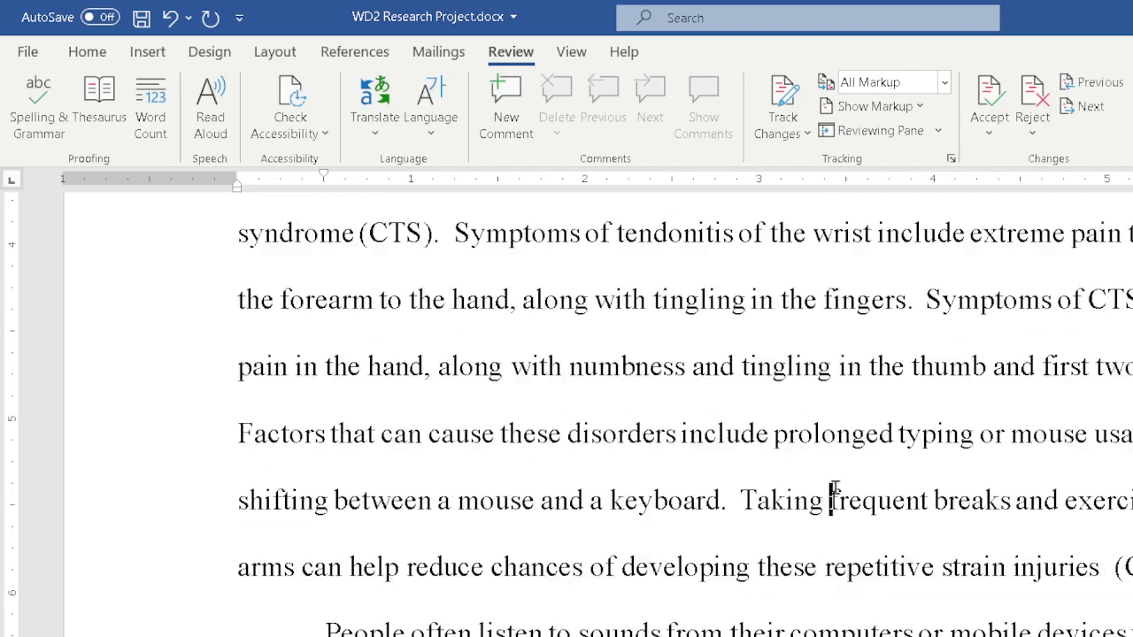
scroll(833, 478, down, 10)
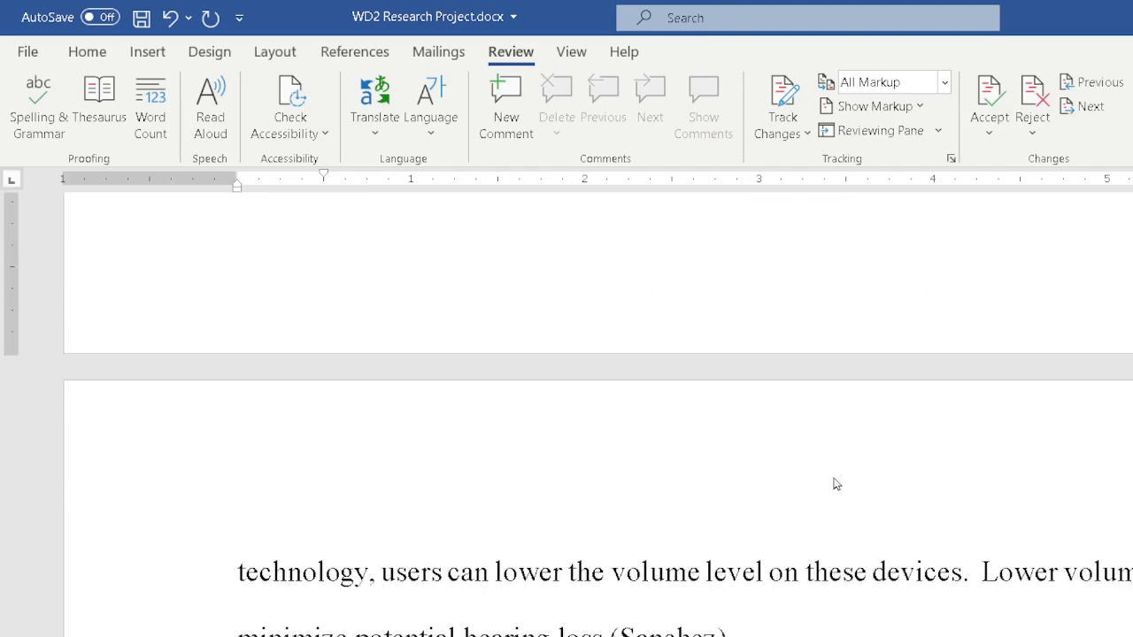
scroll(836, 484, down, 3)
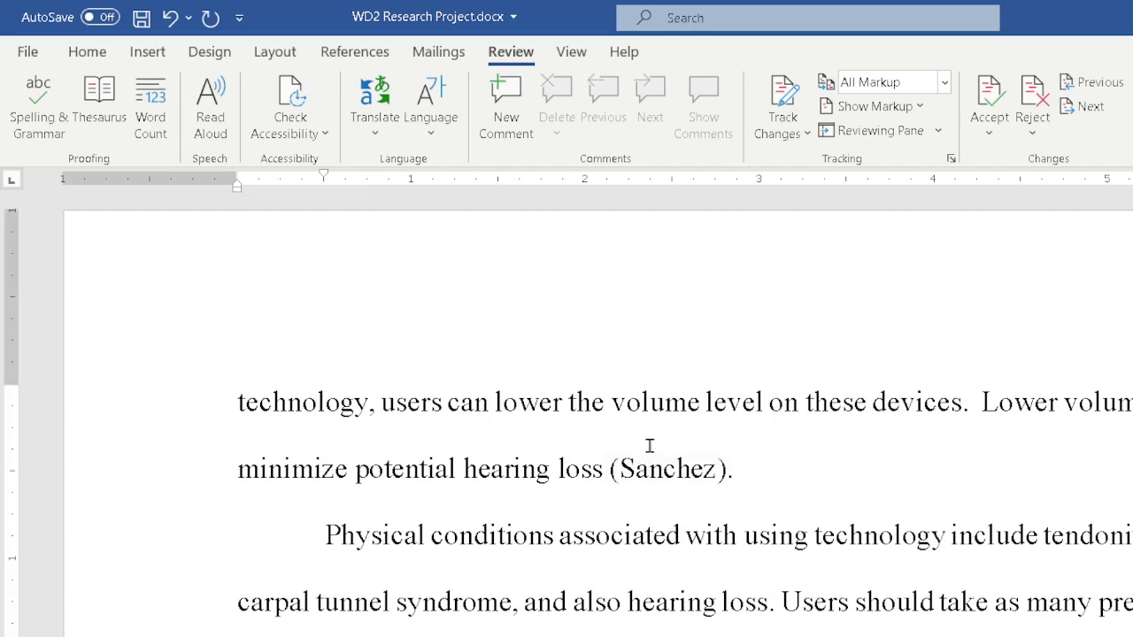
key(ctrl+s)
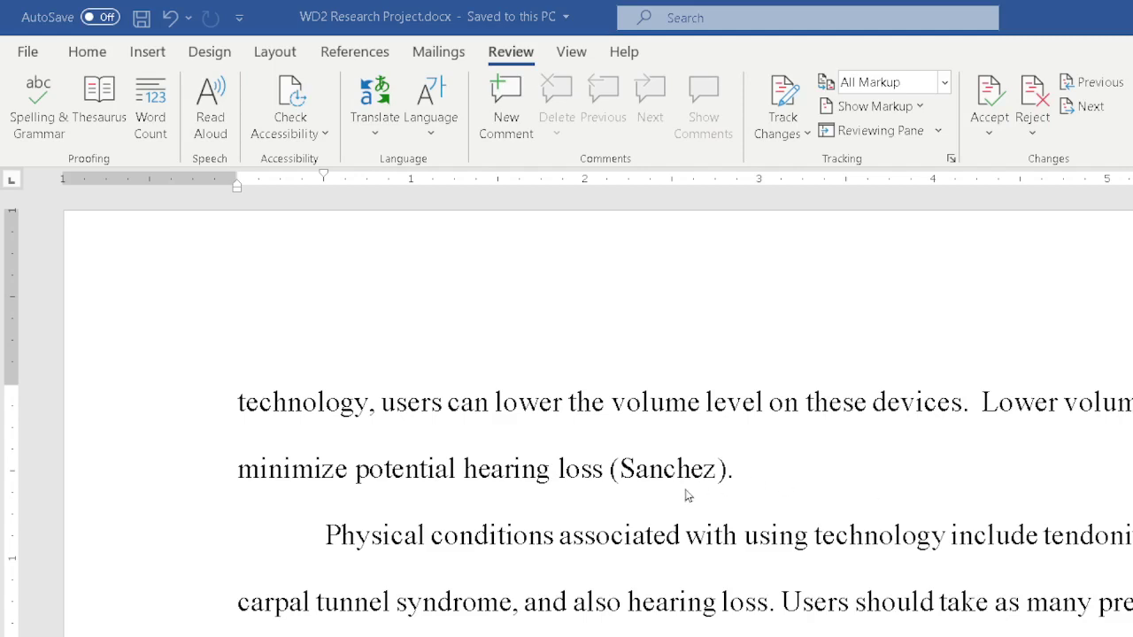
Attach the comment "Let's cover hand and arm exercises in our brochure" to the sentence starting "Taking frequent breaks", excluding its citation
scroll(719, 498, up, 8)
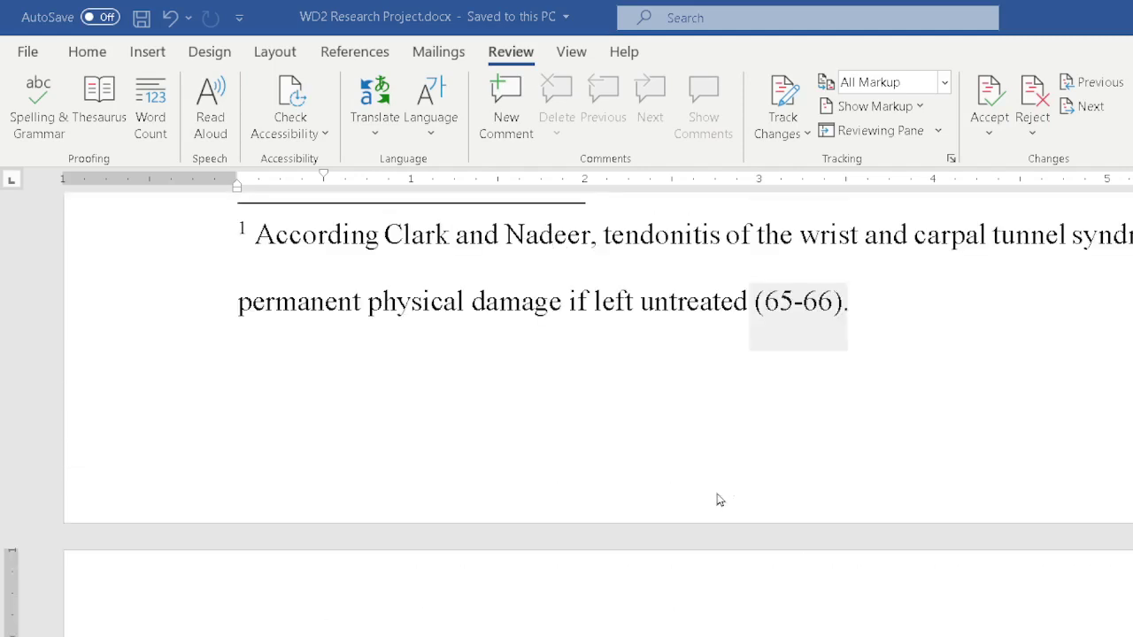
scroll(717, 498, up, 5)
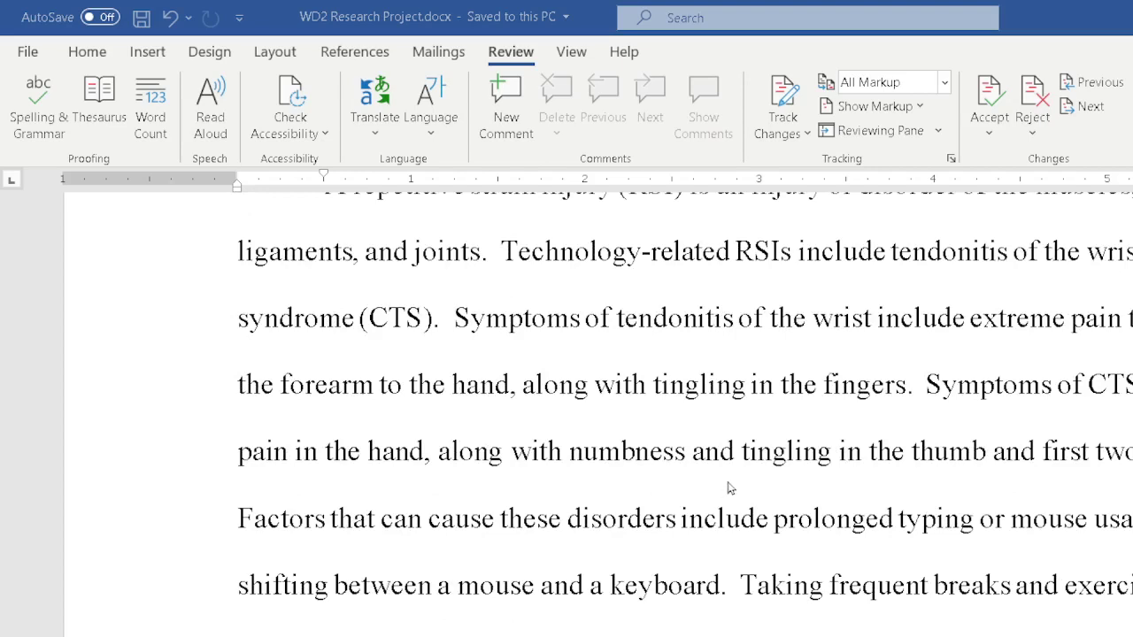
scroll(727, 486, up, 3)
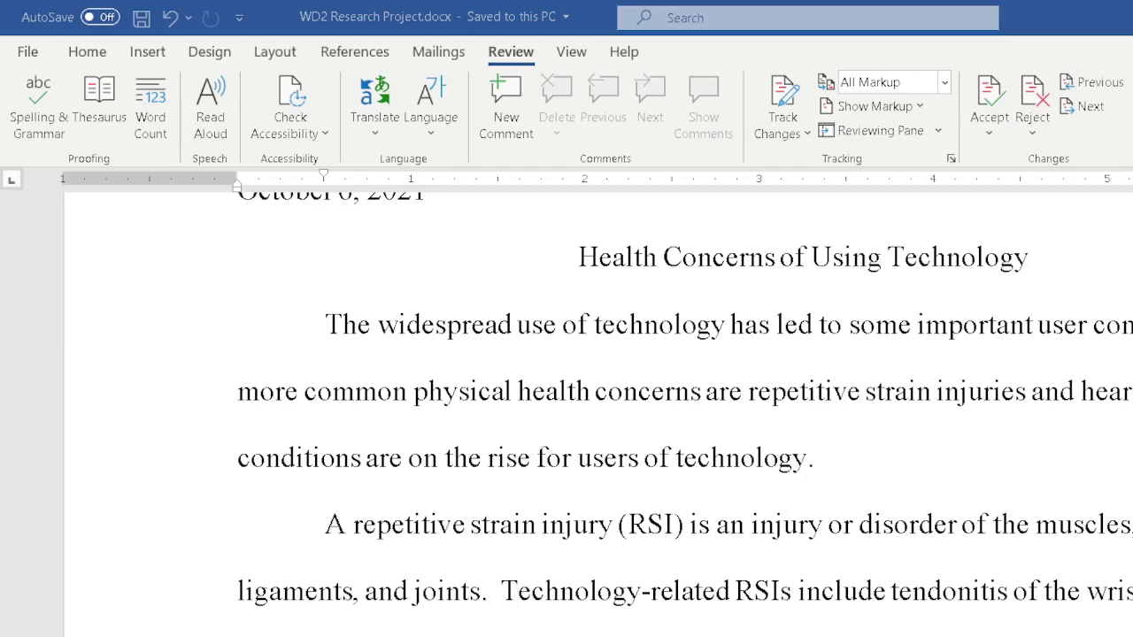
scroll(1112, 281, down, 5)
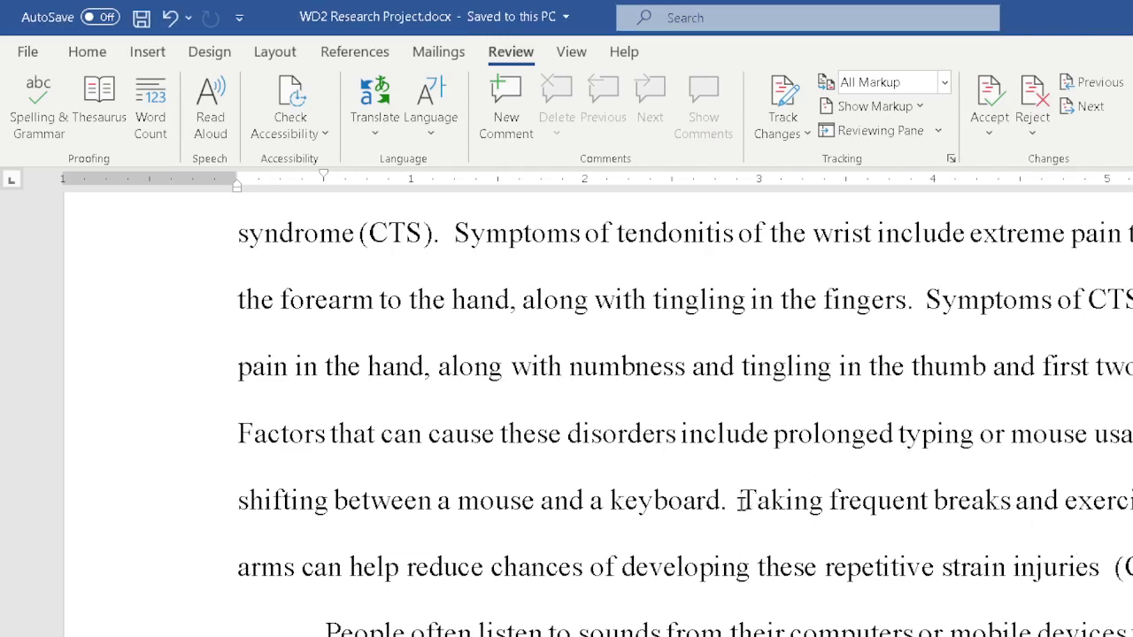
drag(741, 500, 1098, 568)
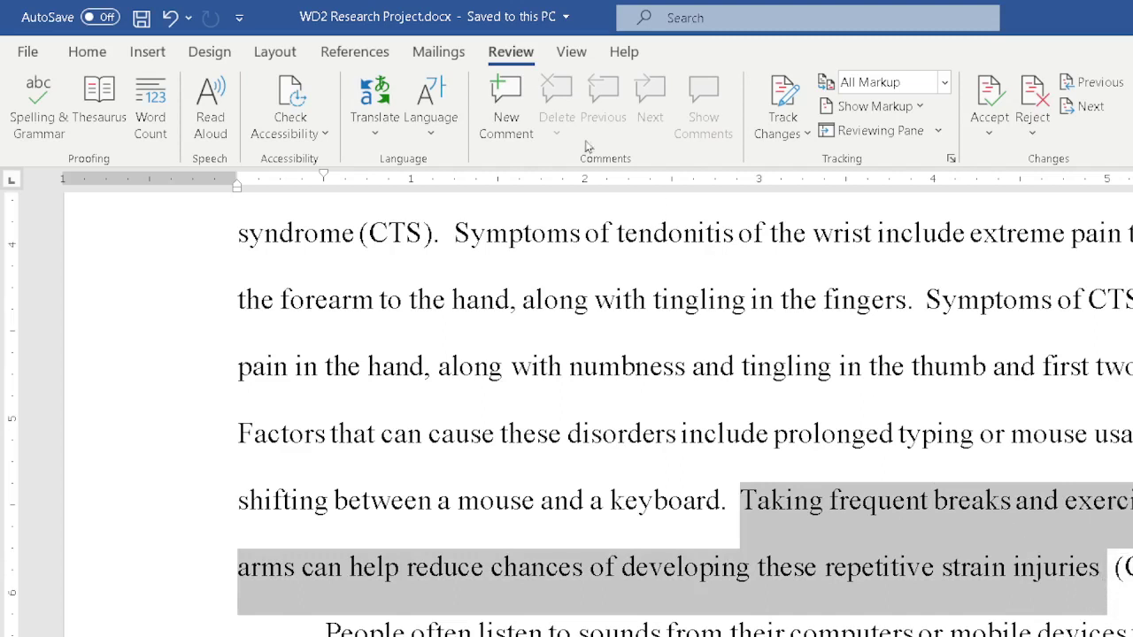
click(510, 84)
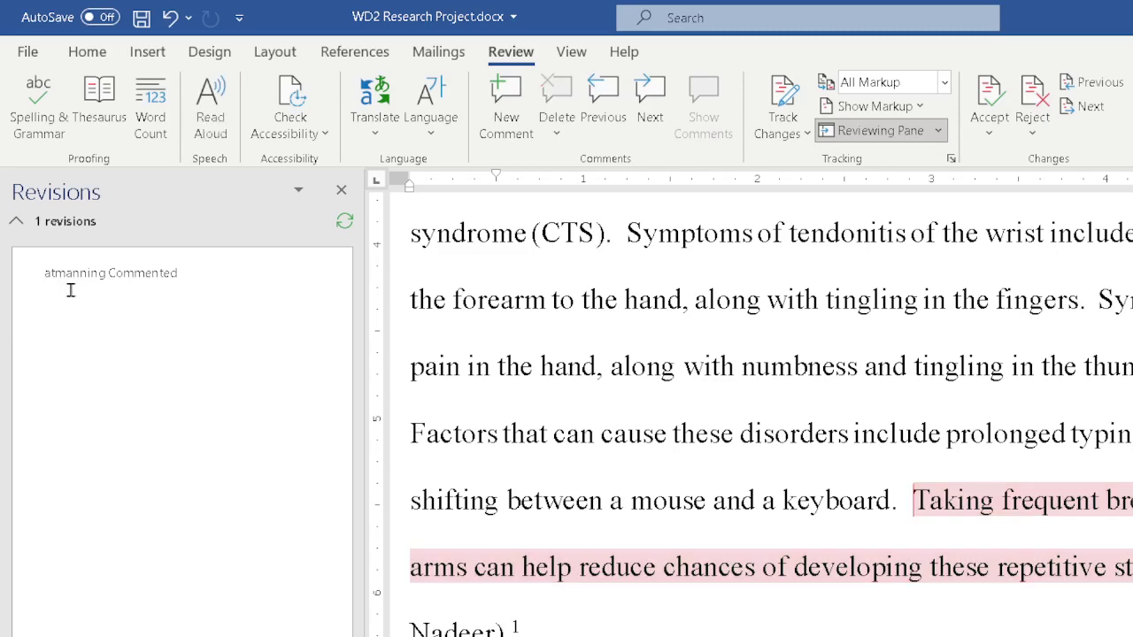
click(74, 291)
text(Le)
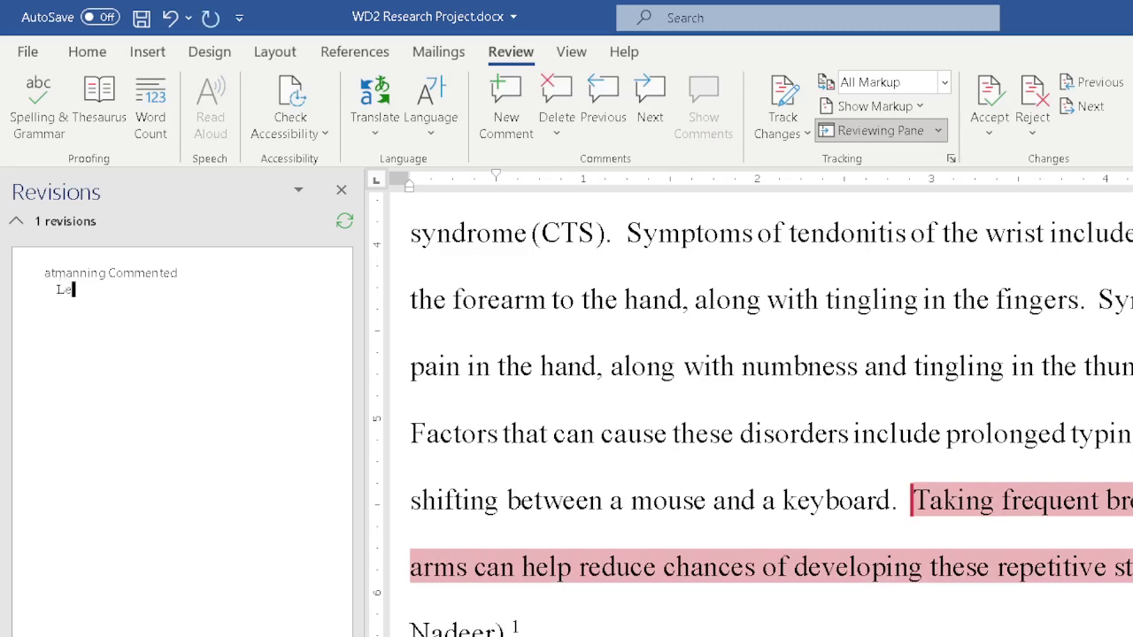
text(t's cover hand and arm exercised)
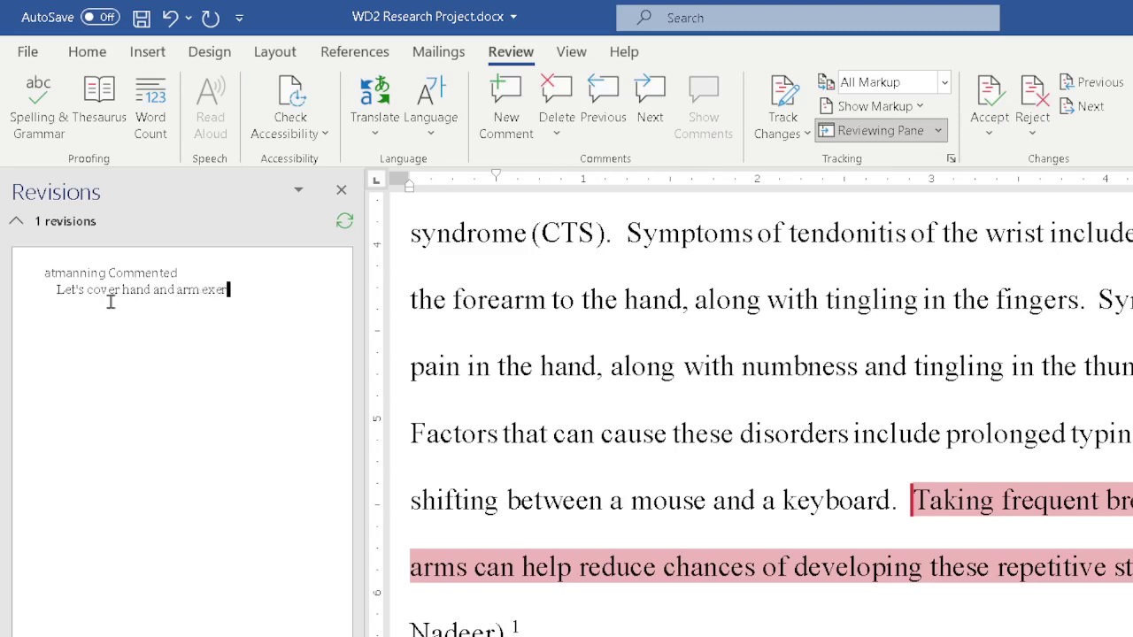
key(BackSpace)
text(s in  our brochure)
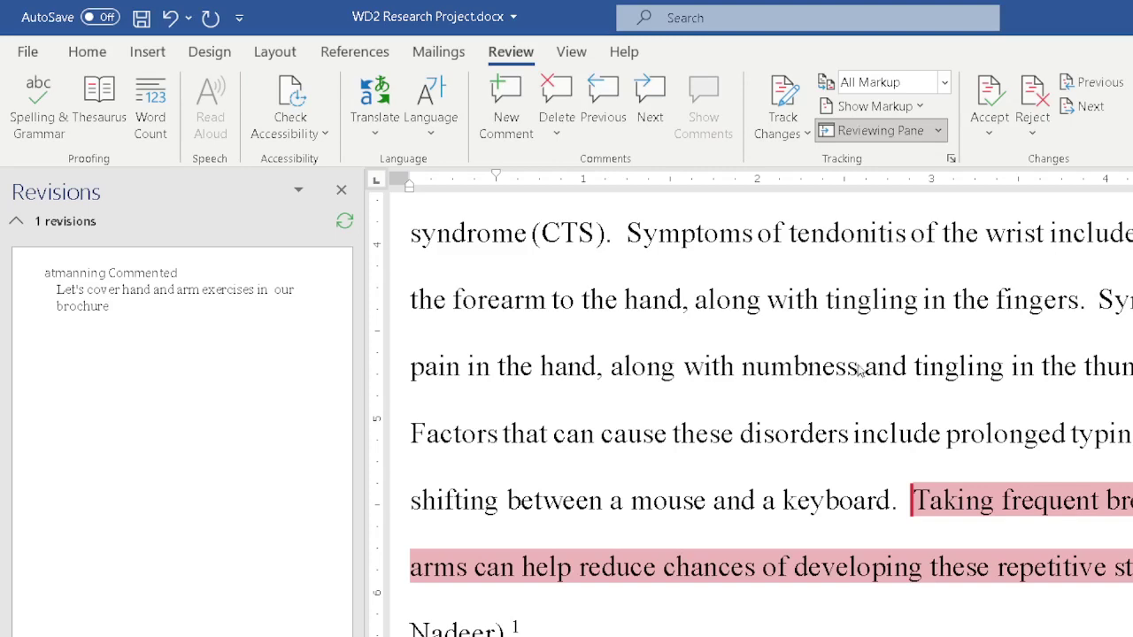
Attach the comment "stress this point in the brochure as well" to the phrase "minimize potential hearing loss"
scroll(870, 470, down, 3)
scroll(842, 460, down, 5)
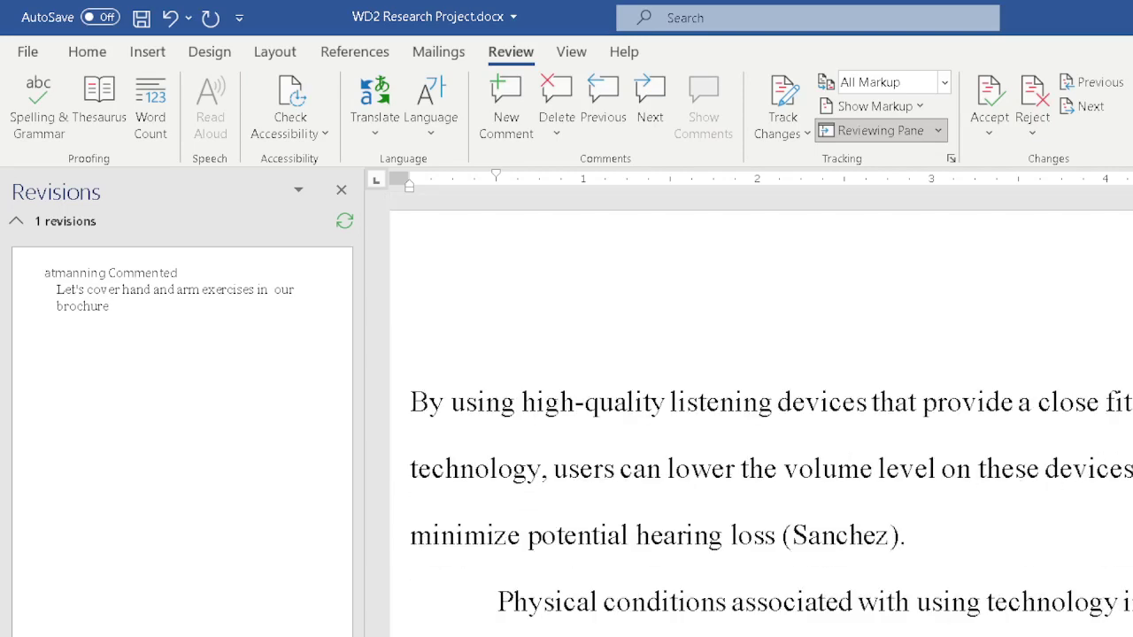
drag(1132, 471, 774, 540)
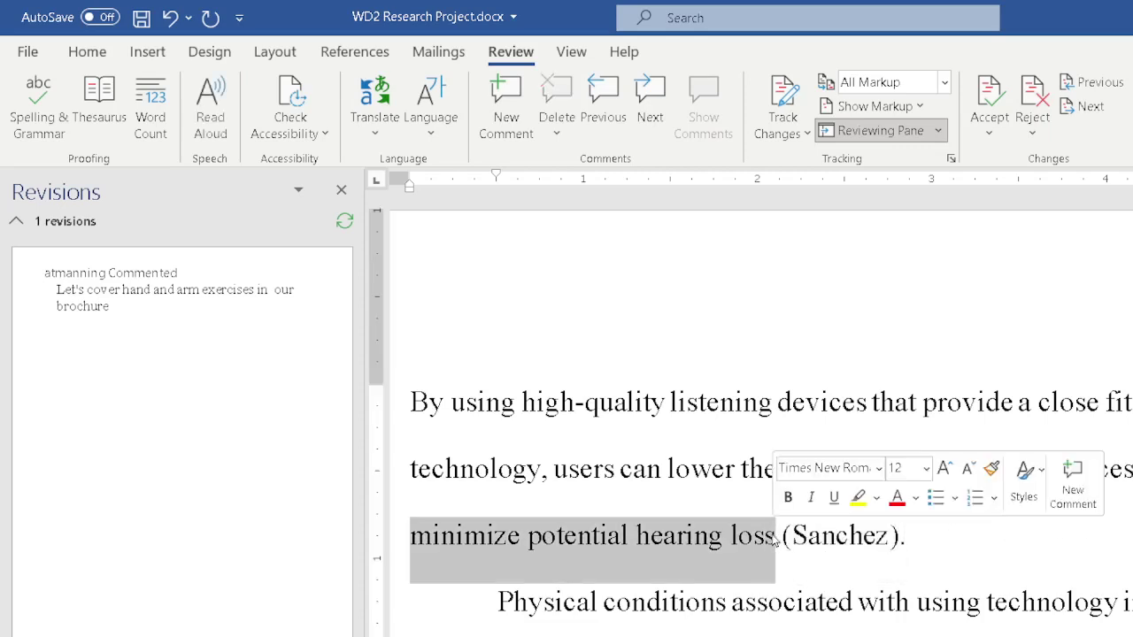
click(506, 97)
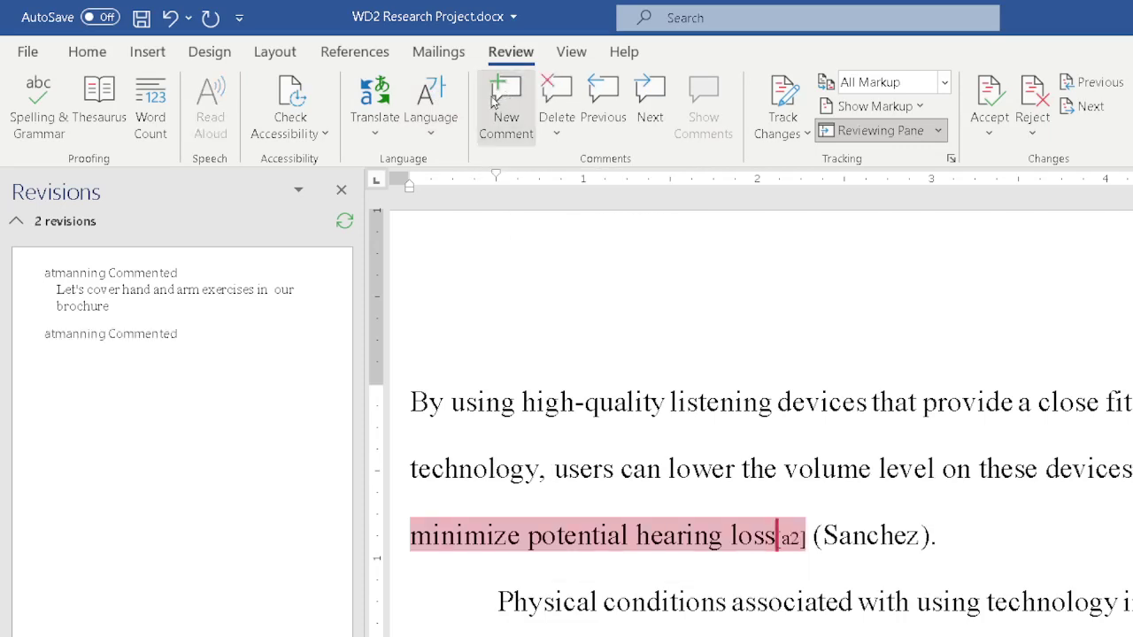
text(stress this point in )
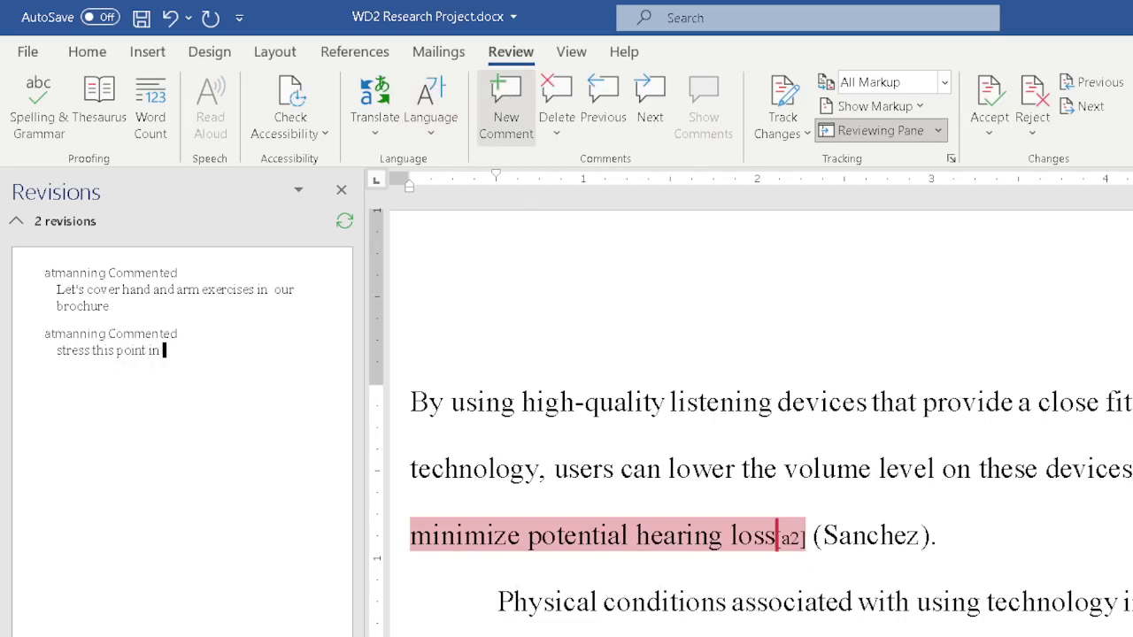
text(the brochure as well)
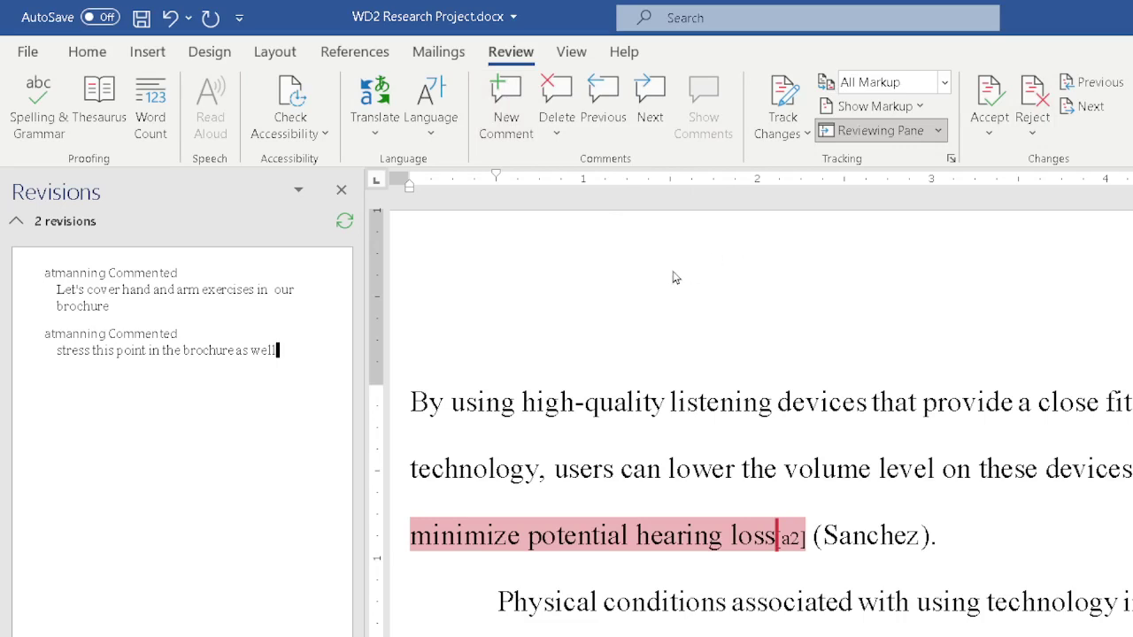
click(663, 200)
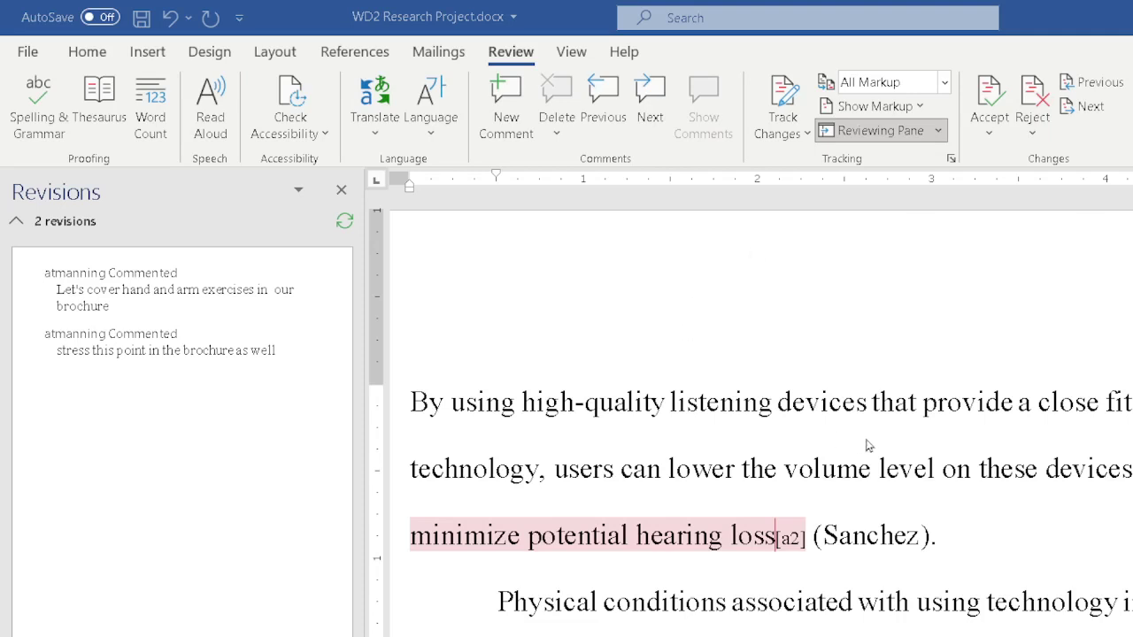
Turn on Track Changes for the document
scroll(980, 437, up, 10)
scroll(998, 409, up, 10)
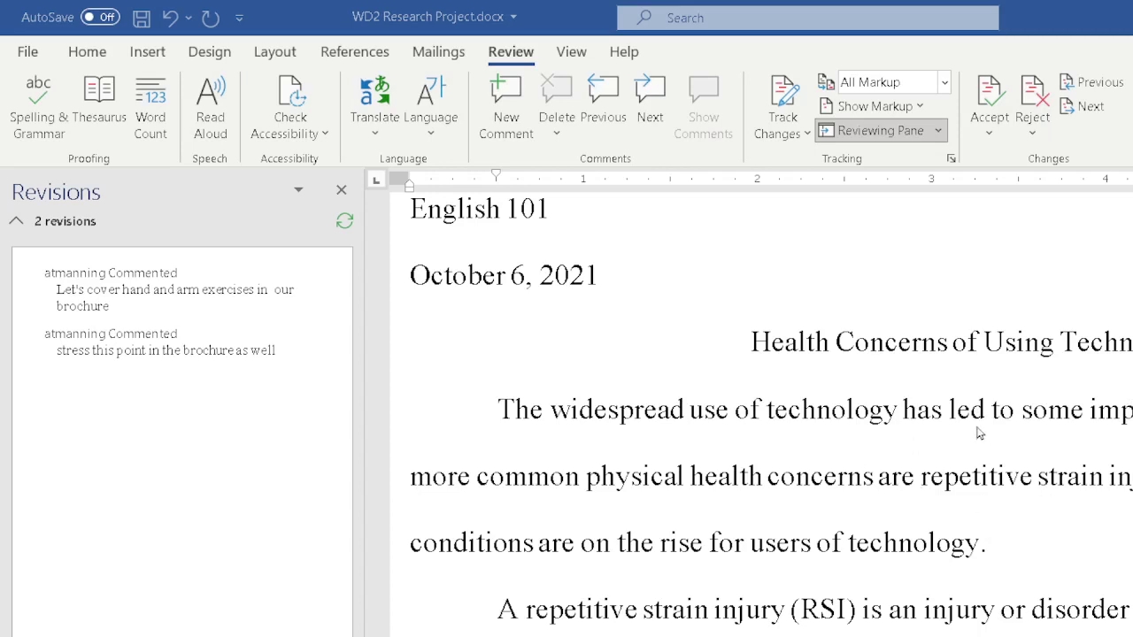
scroll(979, 432, down, 1)
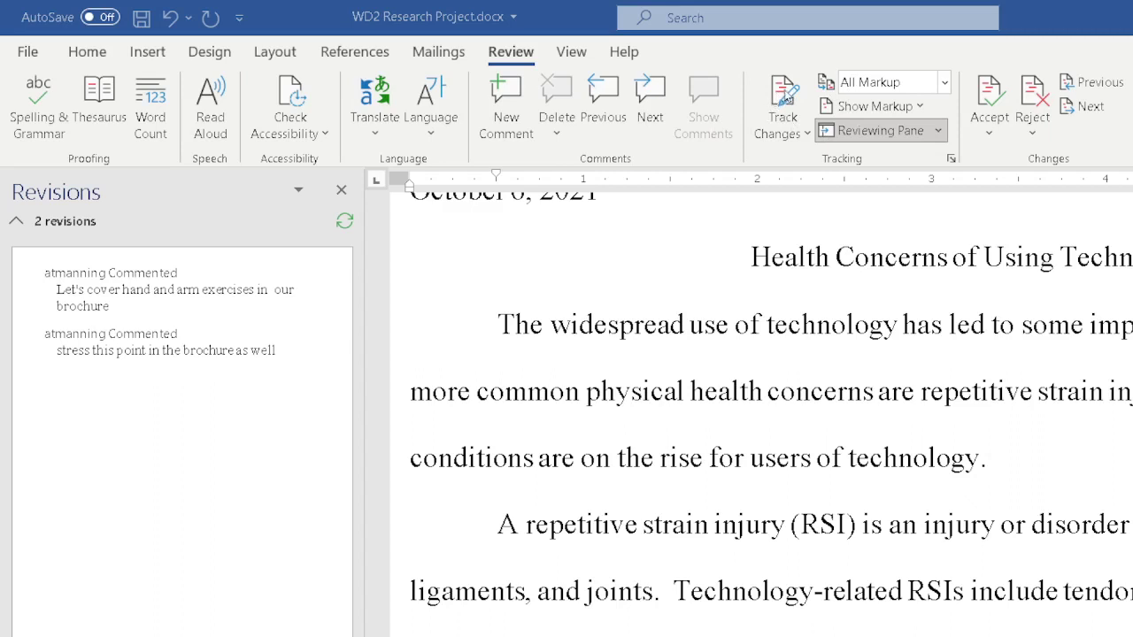
click(786, 116)
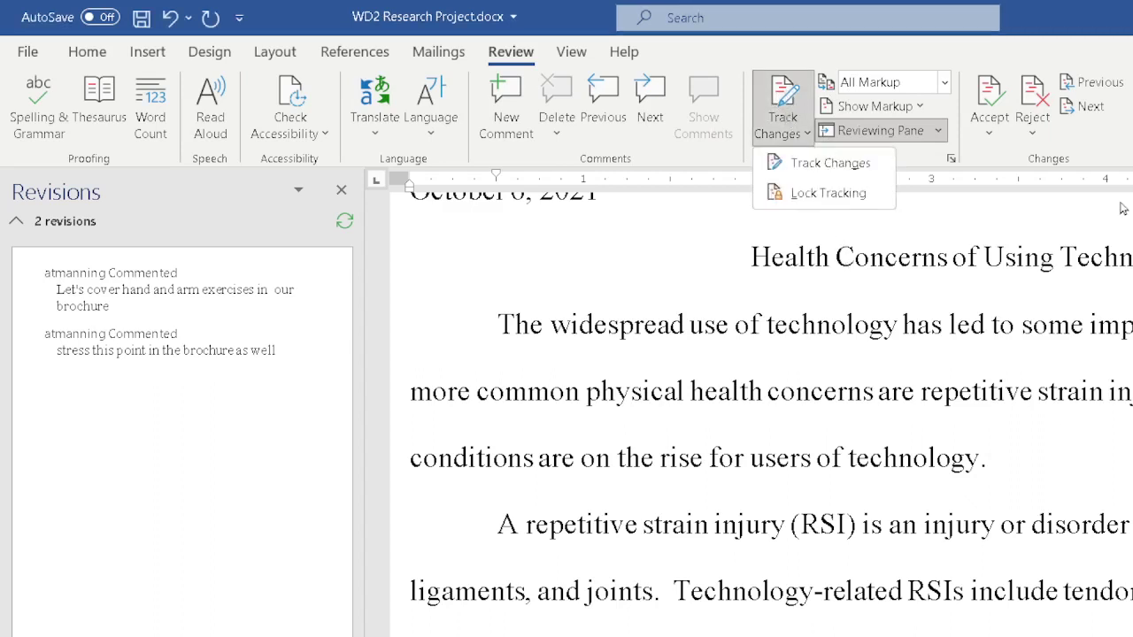
key(Escape)
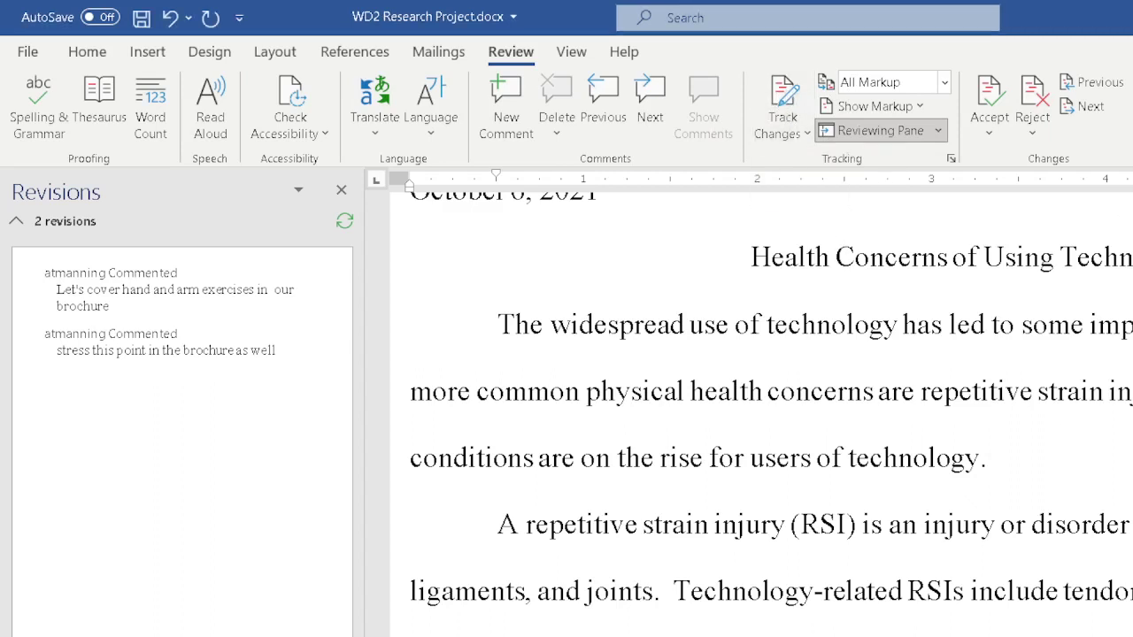
click(783, 96)
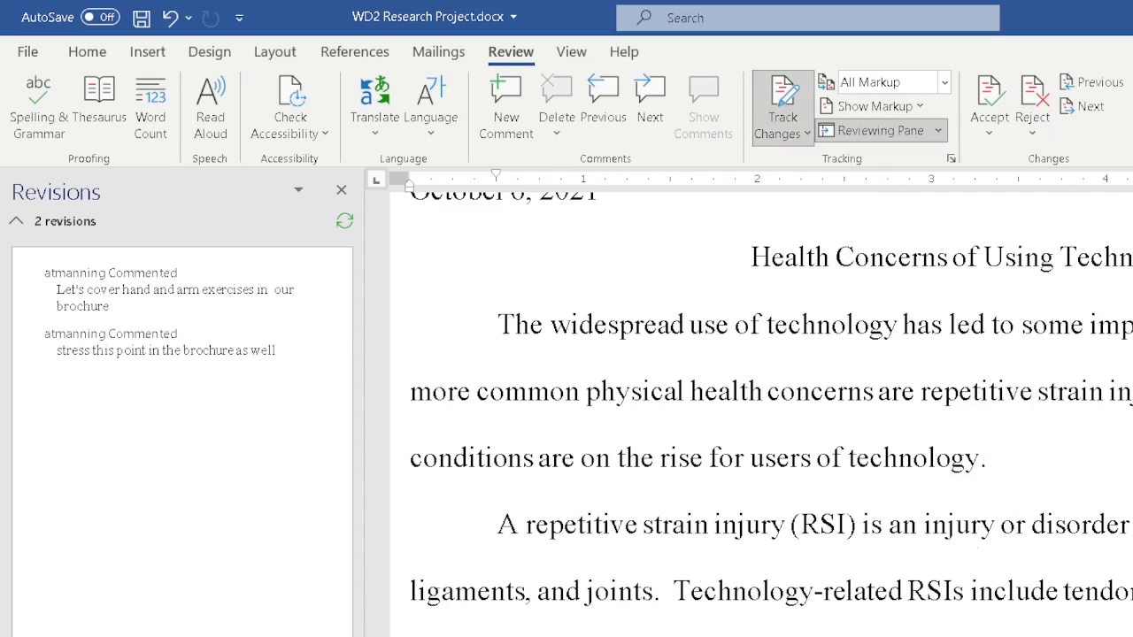
right_click(973, 392)
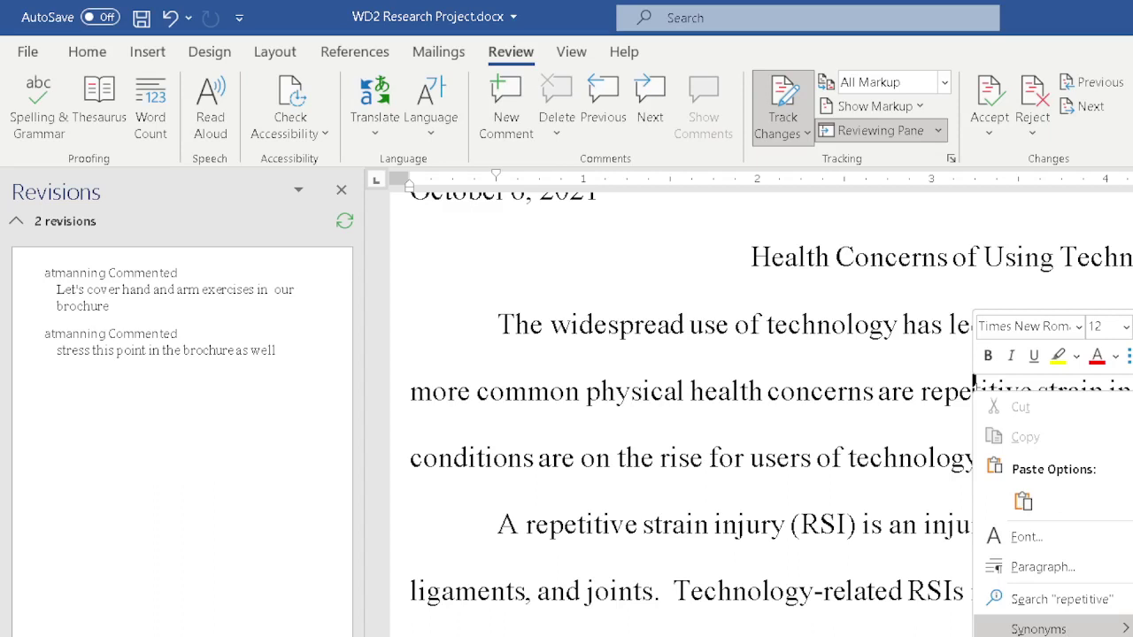
key(Escape)
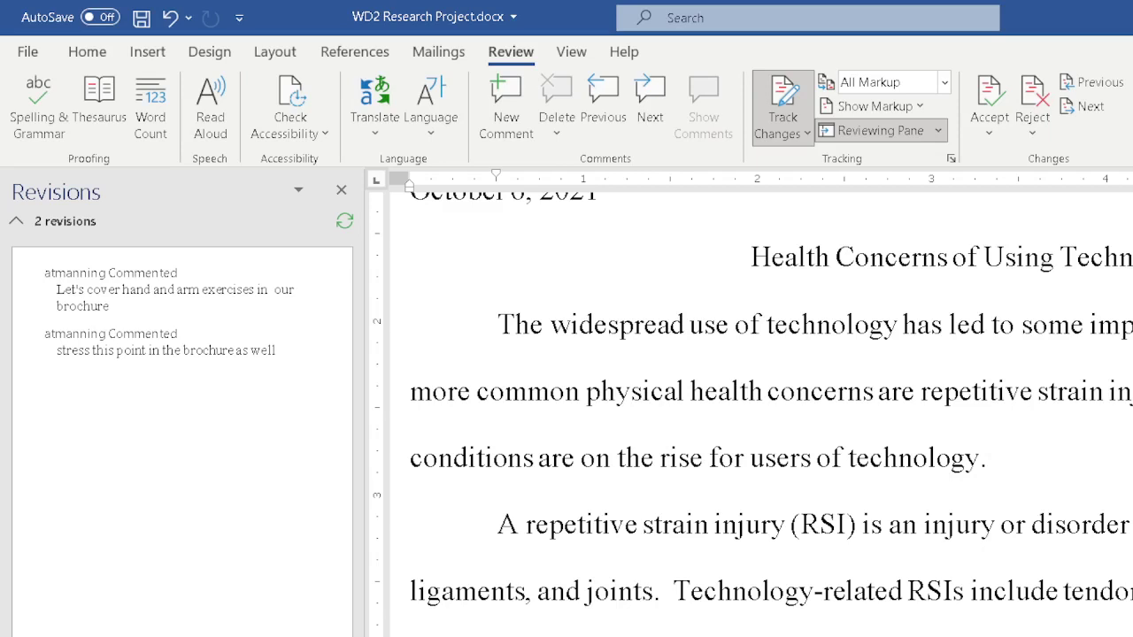
Undo the last edit so the tracked replacement of "extreme" with "life-threatening" is back in the paper
key(ctrl+z)
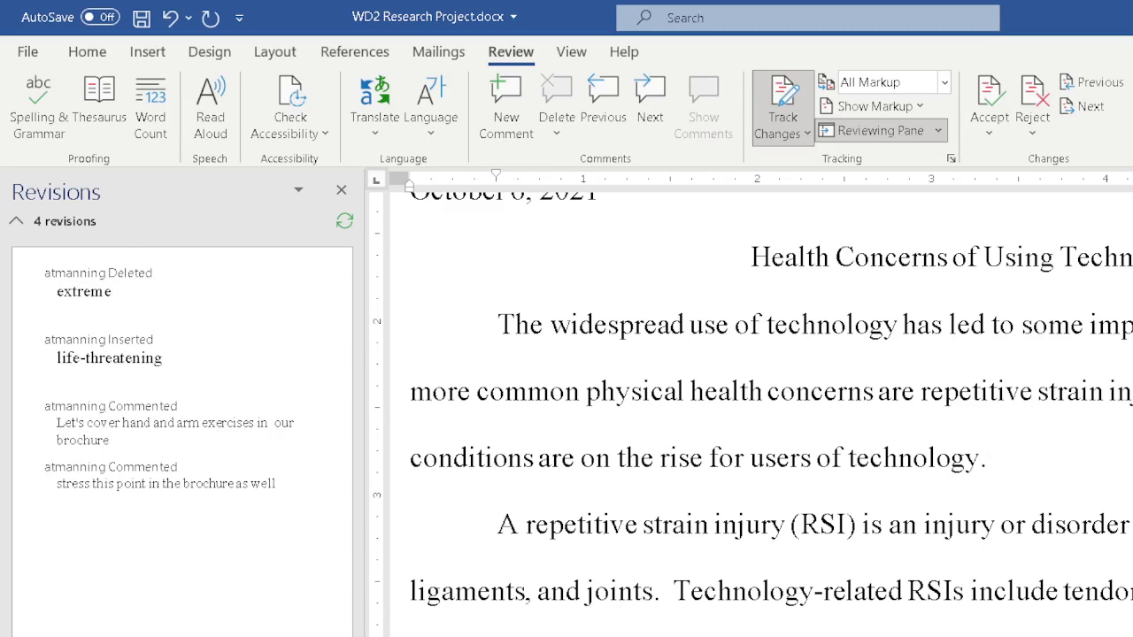
Check the options for which markup is shown, preview the document with No Markup, and return the display to All Markup
click(776, 105)
click(863, 106)
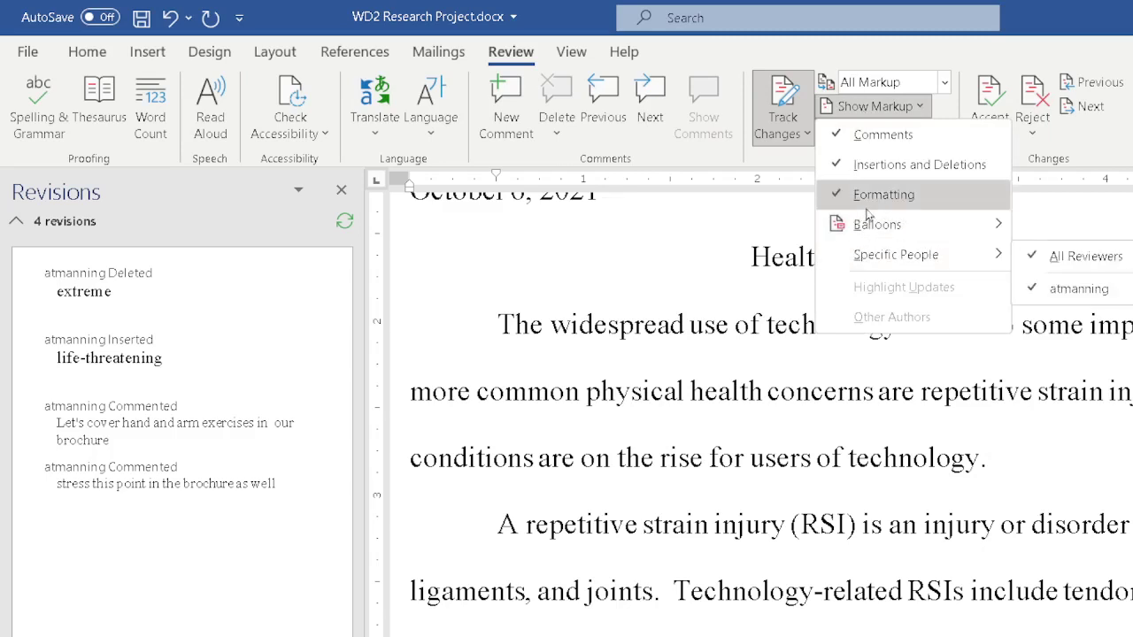
click(872, 108)
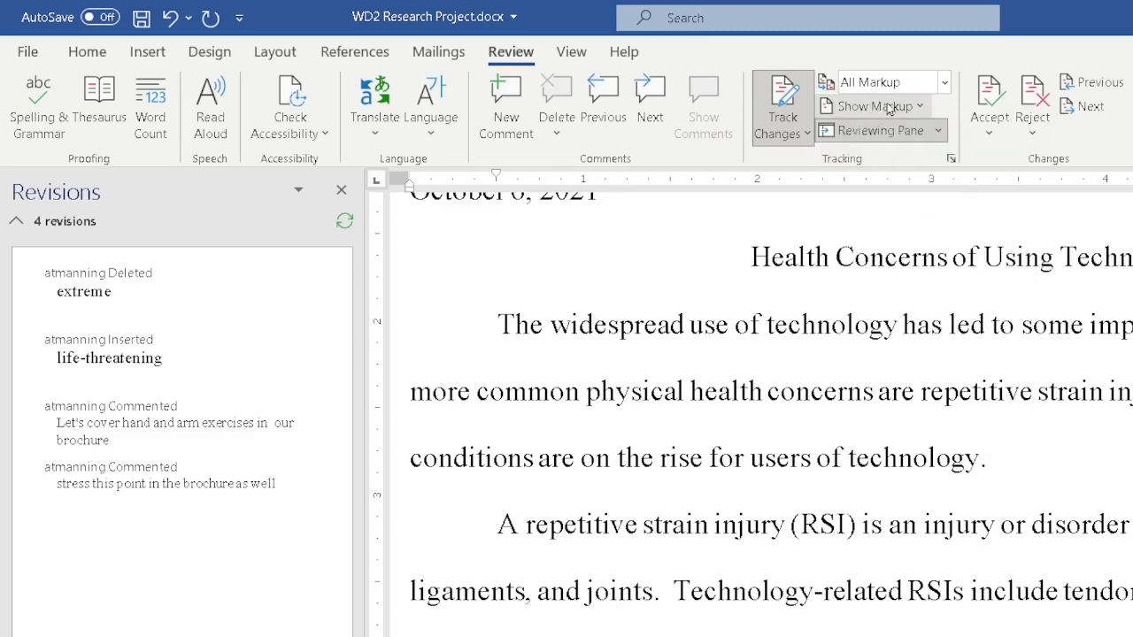
click(901, 83)
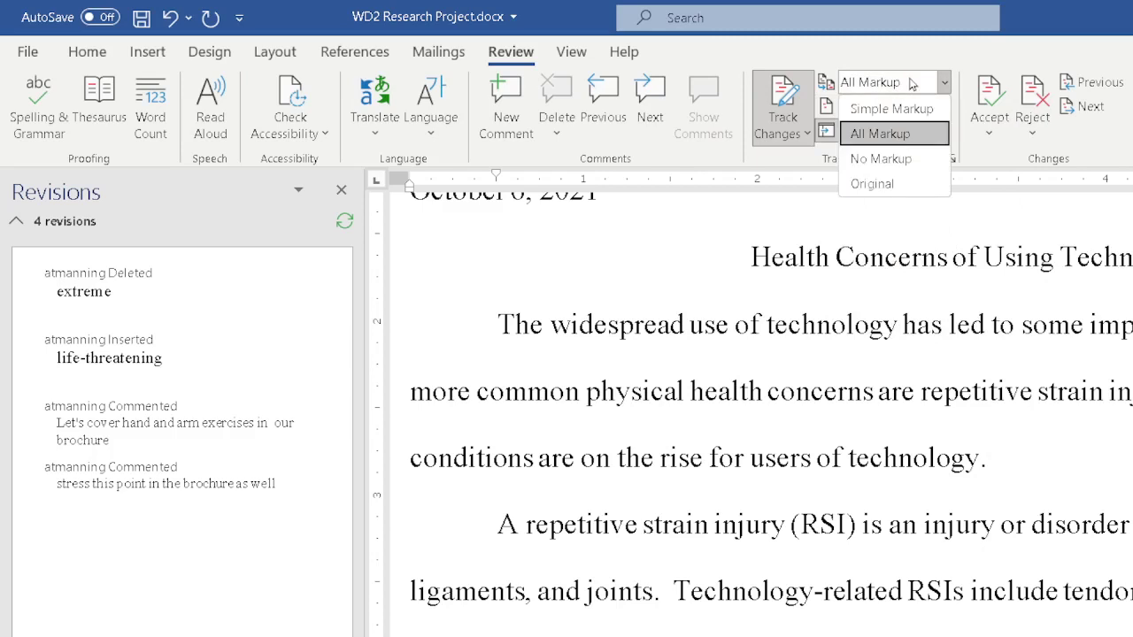
click(883, 159)
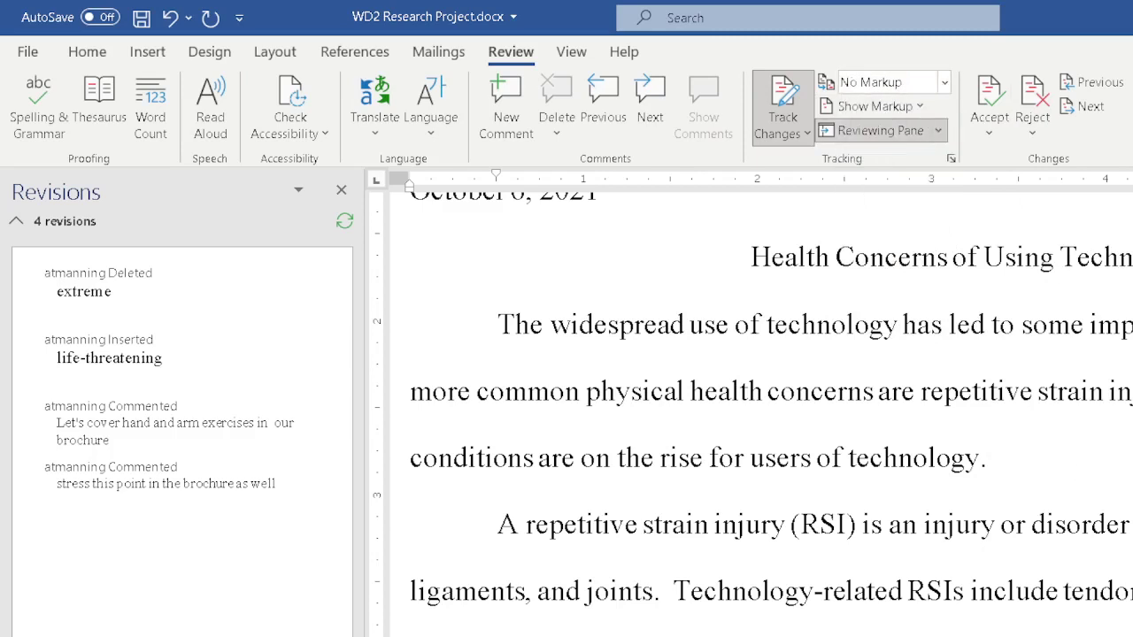
click(943, 82)
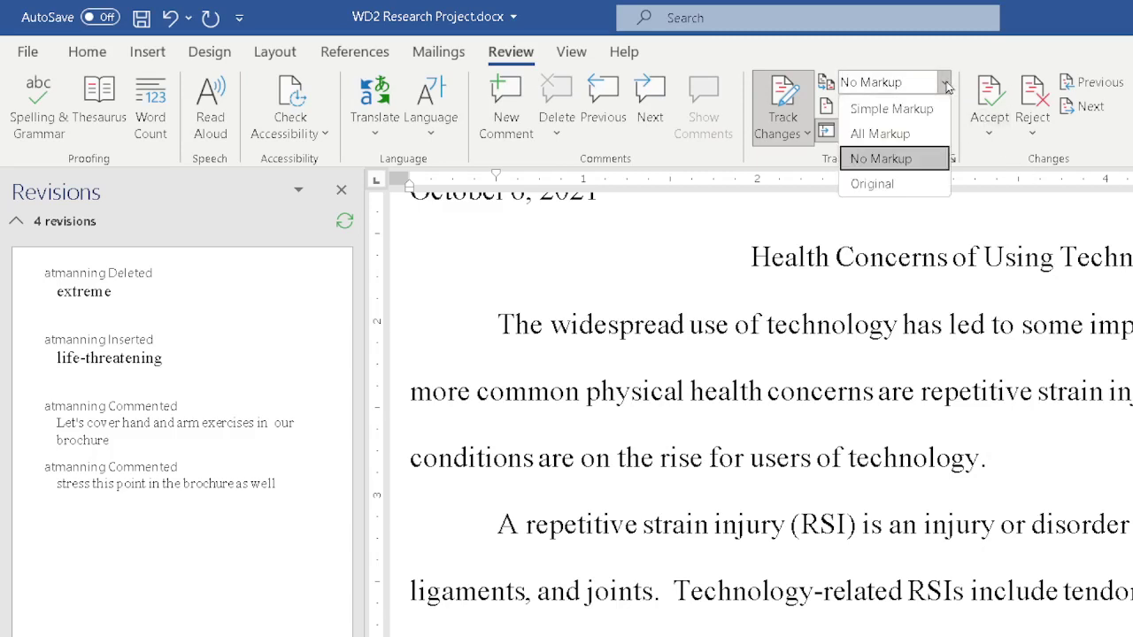
click(910, 133)
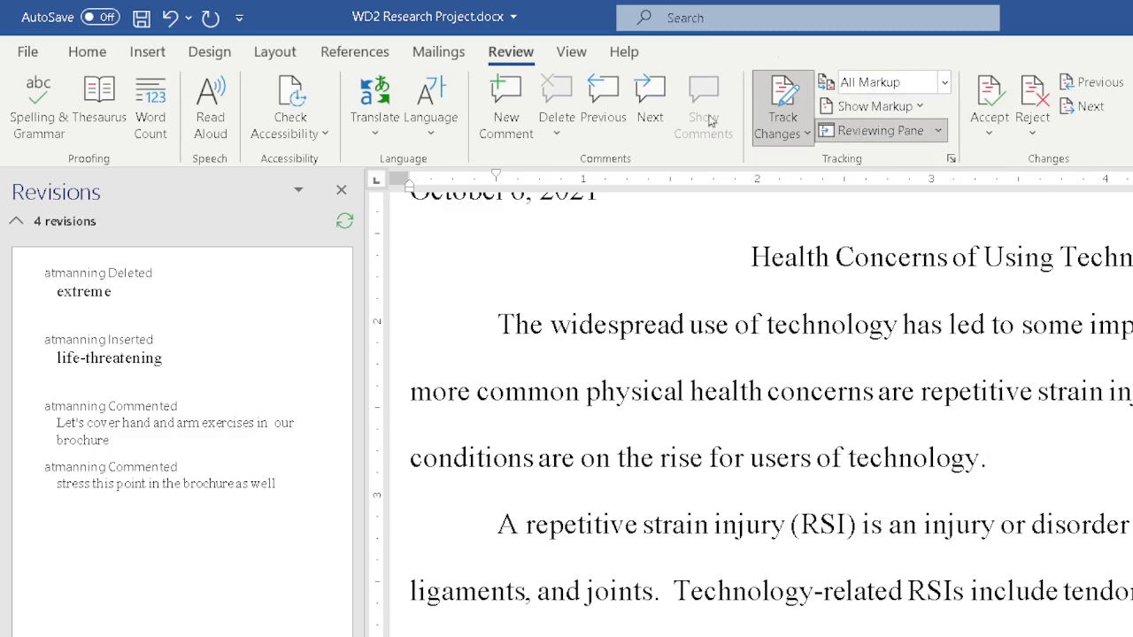
Look over the paper from its heading to the headphones paragraph with Track Changes on and all markup displayed
click(779, 100)
click(795, 103)
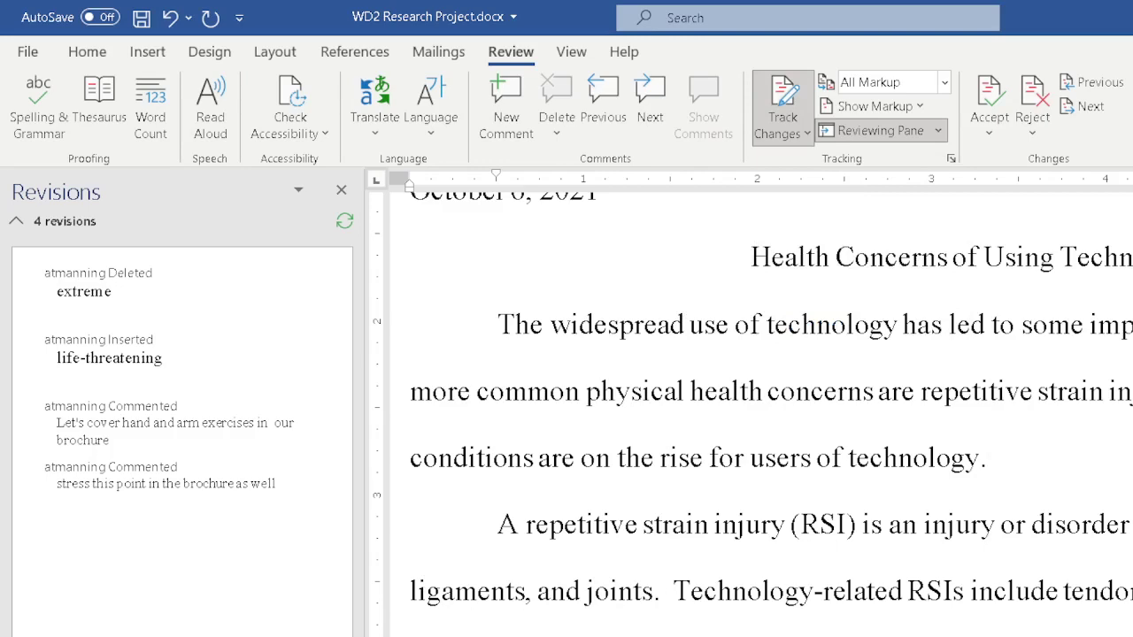
scroll(1053, 588, down, 2)
scroll(1027, 578, down, 7)
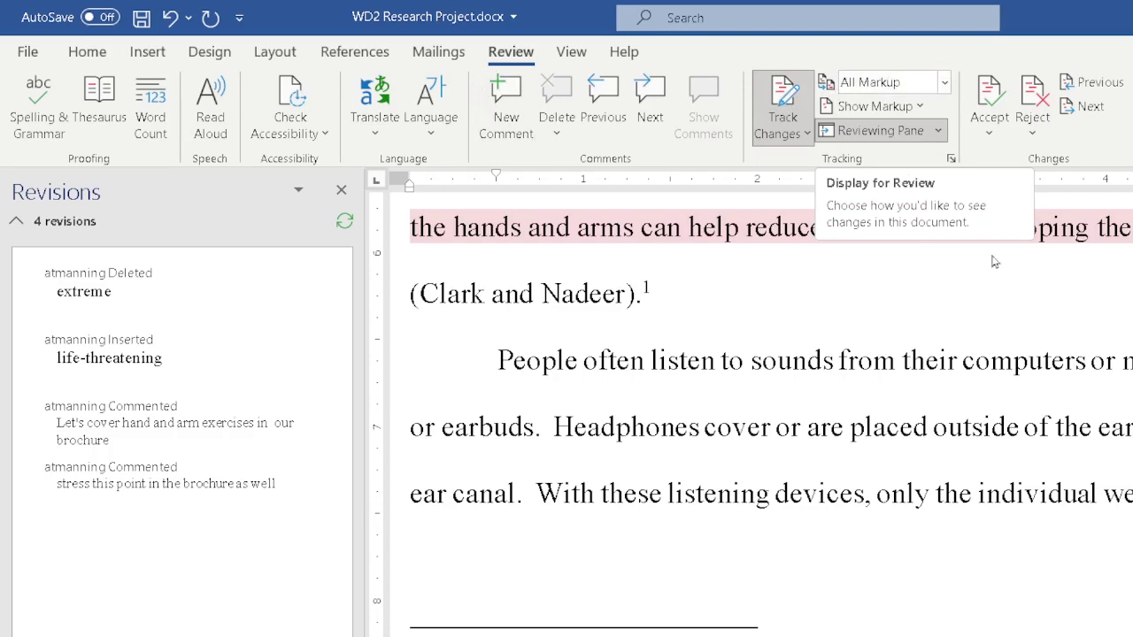
scroll(1014, 488, up, 2)
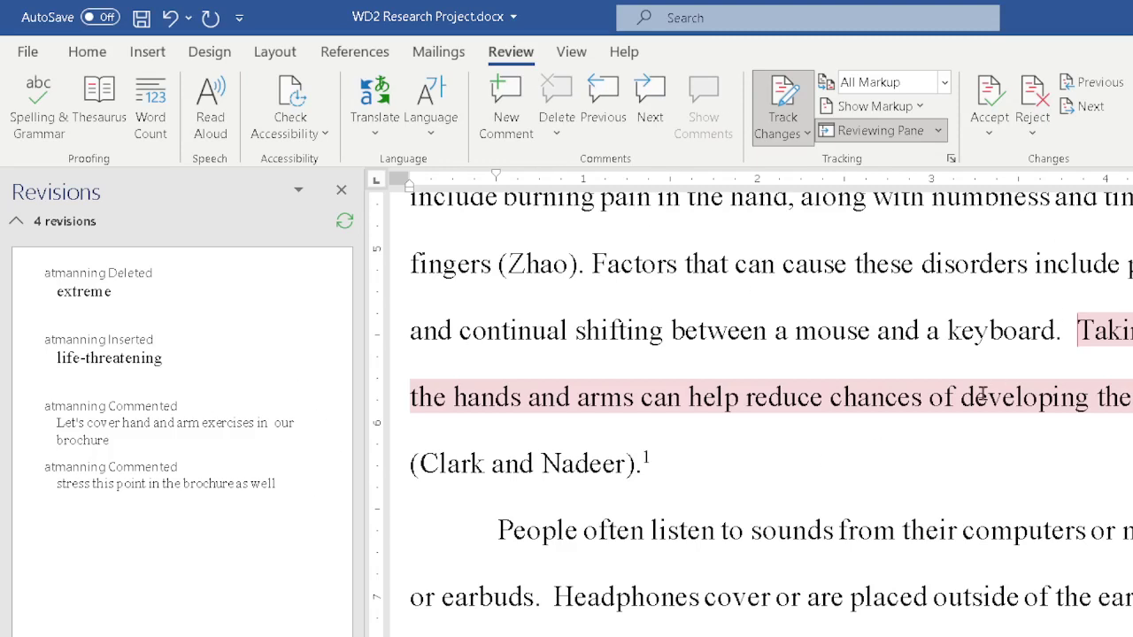
mouse_move(983, 395)
scroll(1125, 469, up, 2)
scroll(761, 407, up, 3)
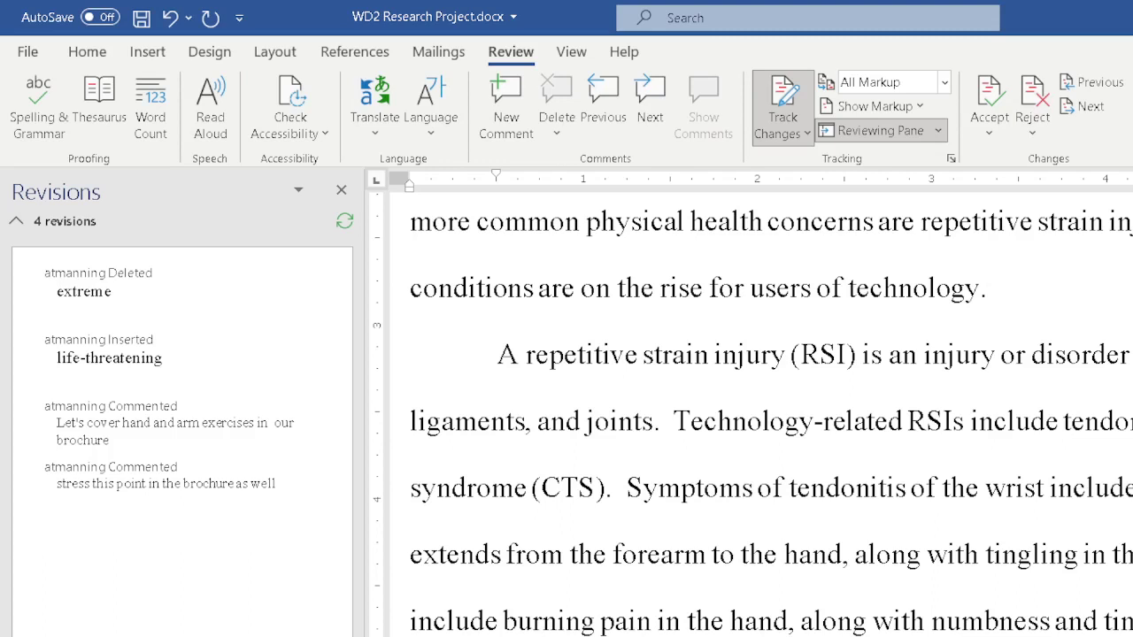
click(790, 88)
scroll(747, 582, down, 2)
scroll(737, 575, down, 2)
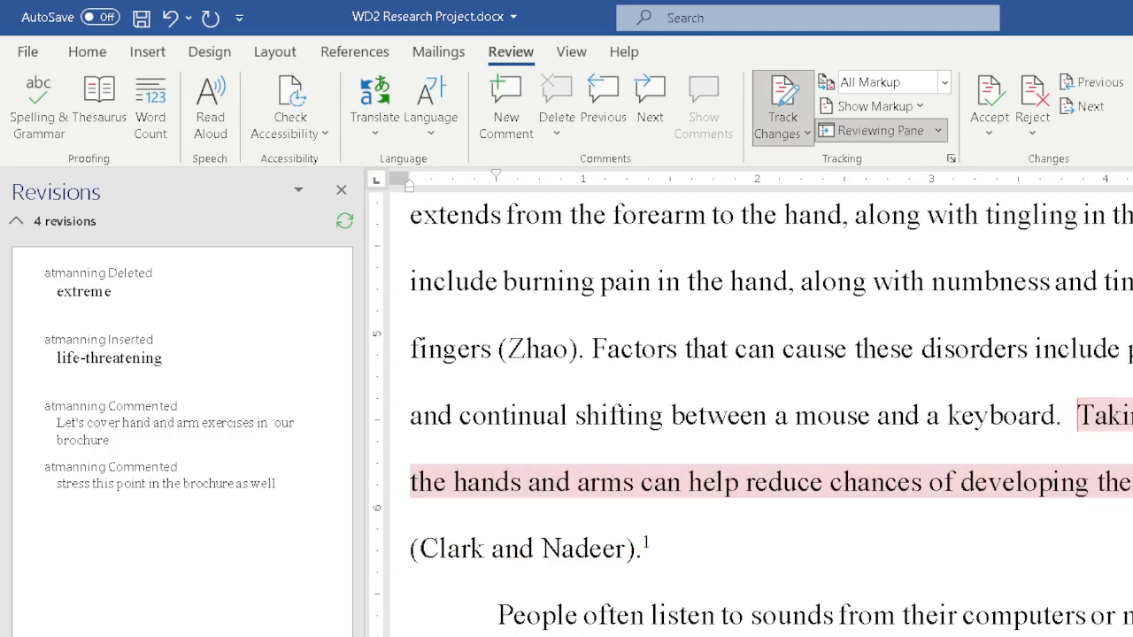
scroll(761, 407, up, 4)
scroll(761, 407, up, 3)
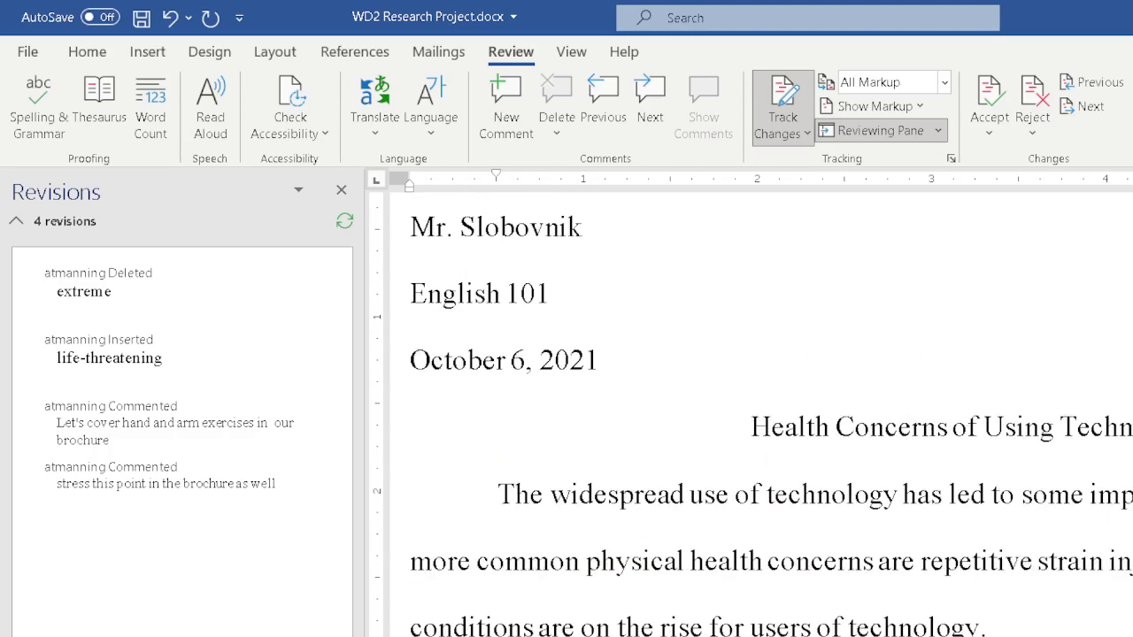
scroll(761, 408, up, 1)
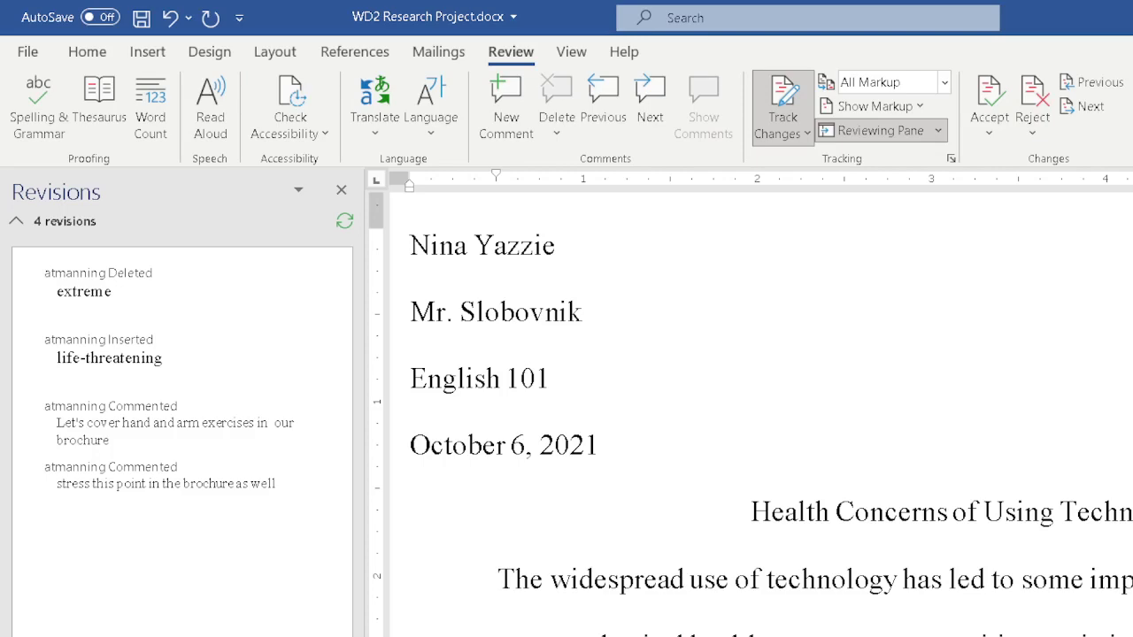
scroll(1098, 465, down, 4)
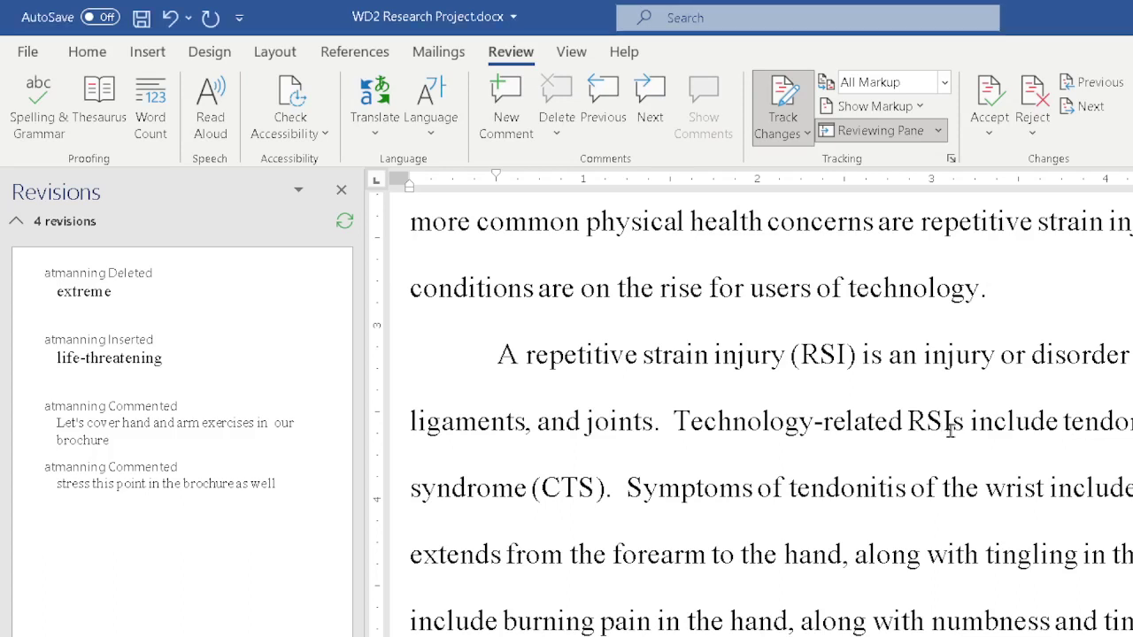
Save the research paper with its comments and tracked changes
key(ctrl+s)
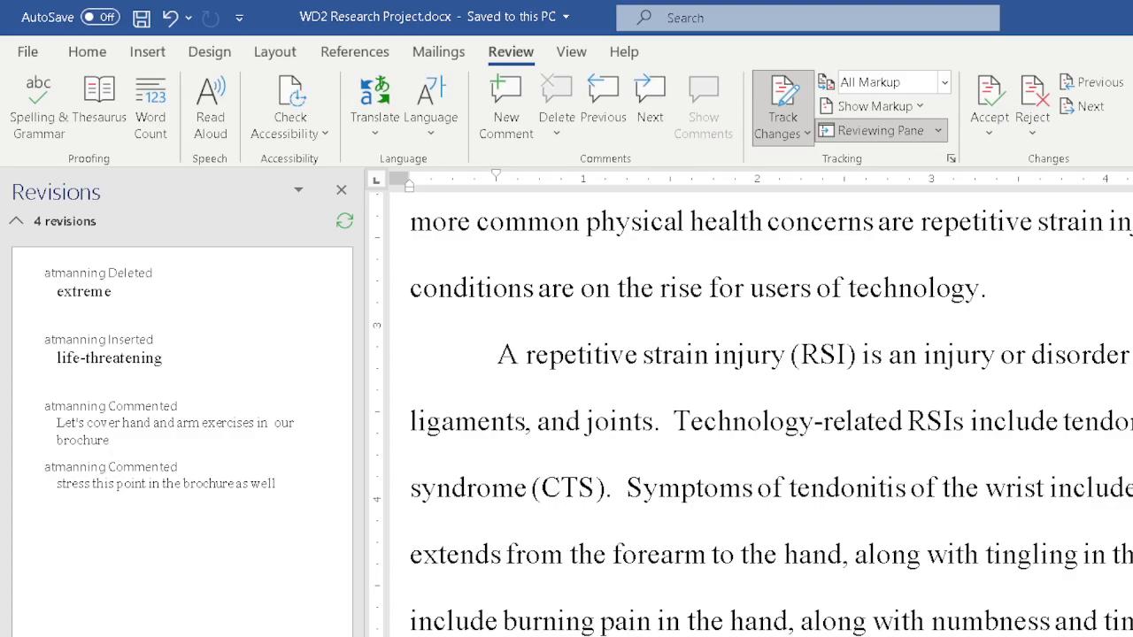
Switch to the Schoology course grades page in Firefox and open the Word Project 2 assignment
key(alt+Tab)
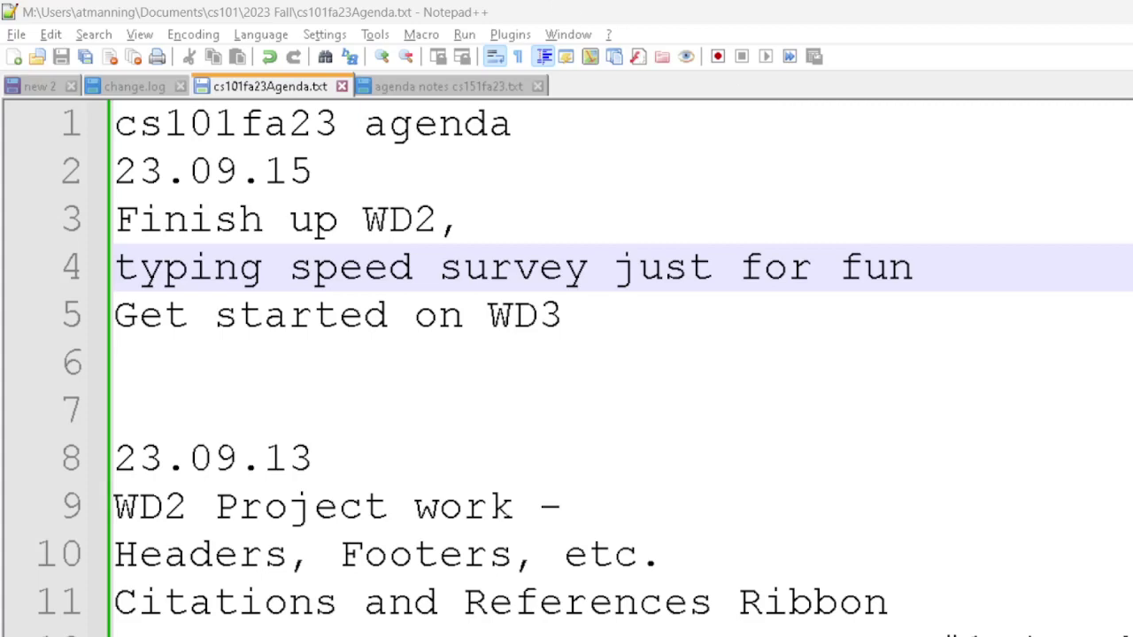
drag(1132, 71, 568, 2)
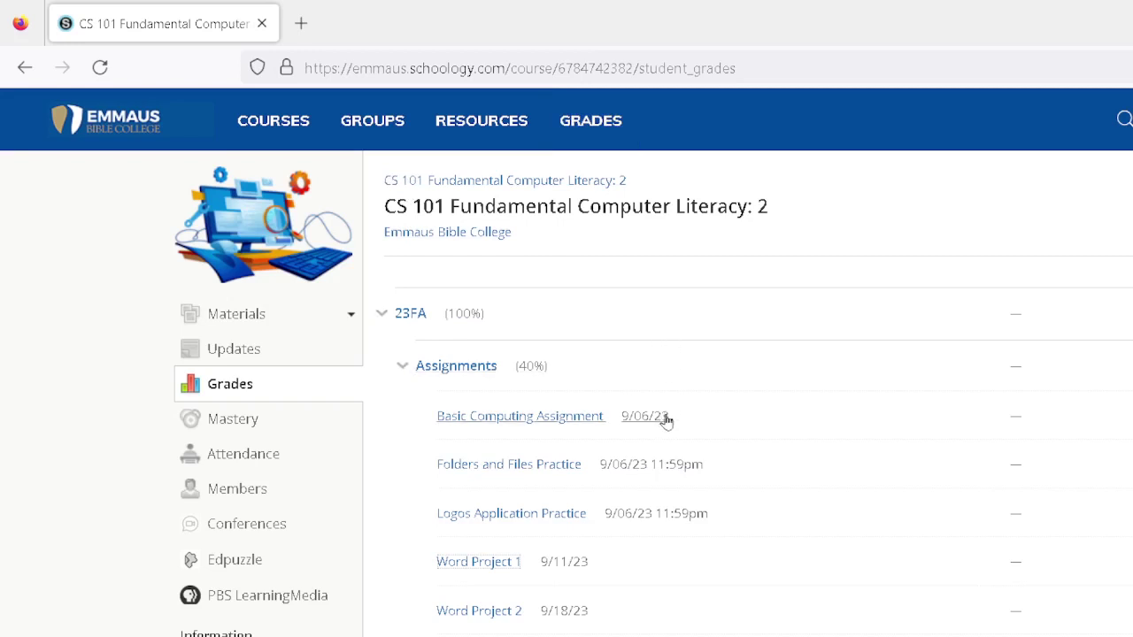
scroll(668, 421, down, 2)
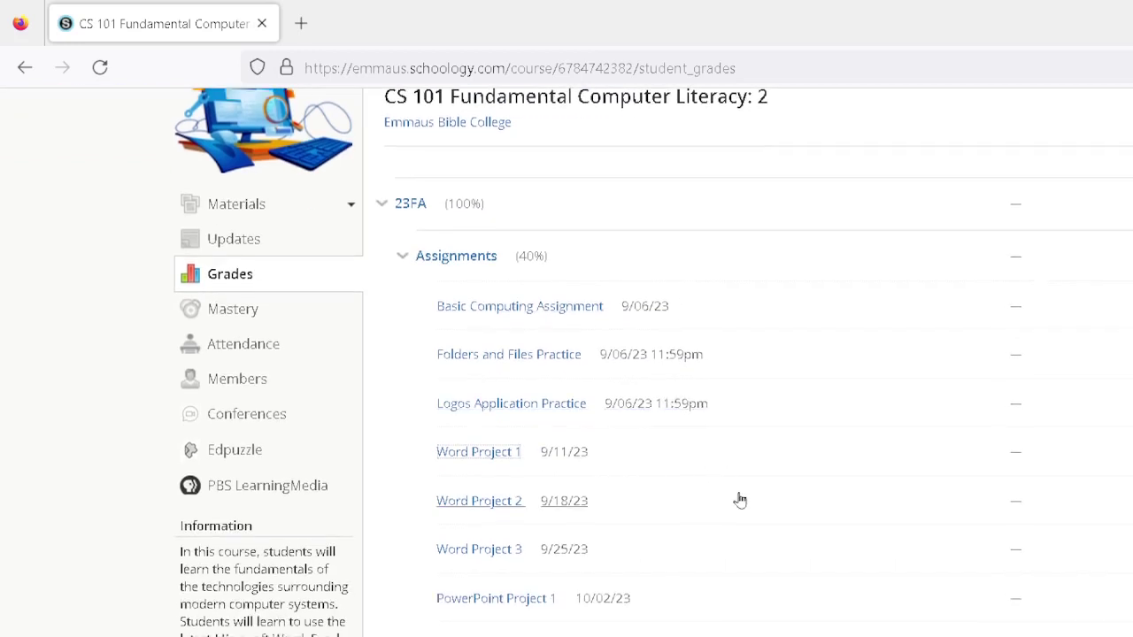
click(478, 502)
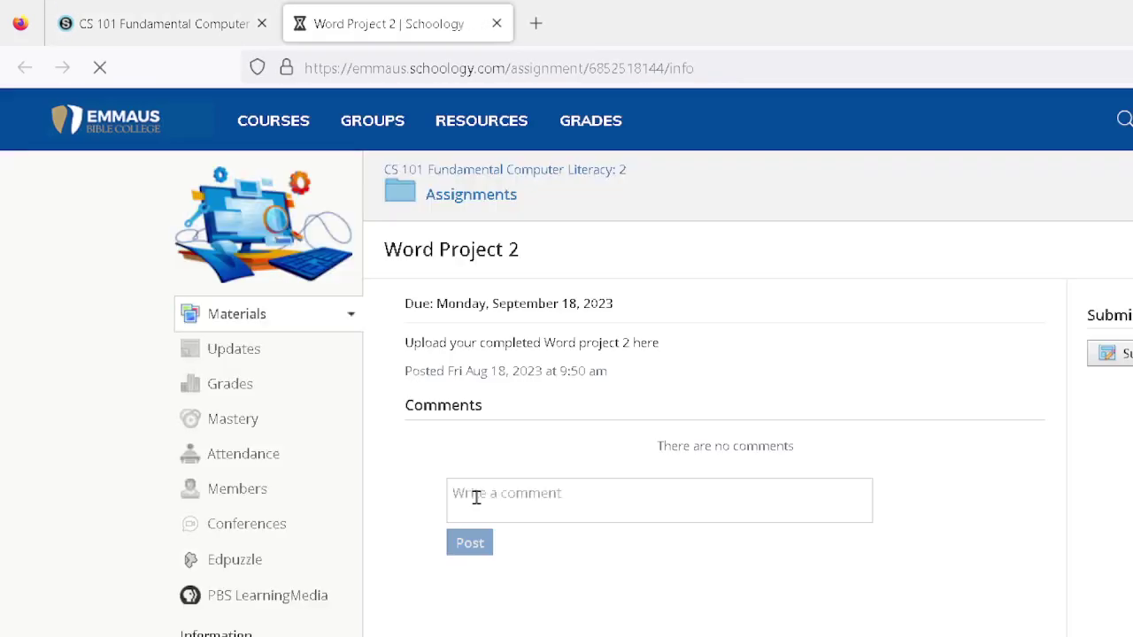
Submit WD2 Research Project.docx from the cs101fa23-section2 folder to the Word Project 2 assignment
click(1110, 353)
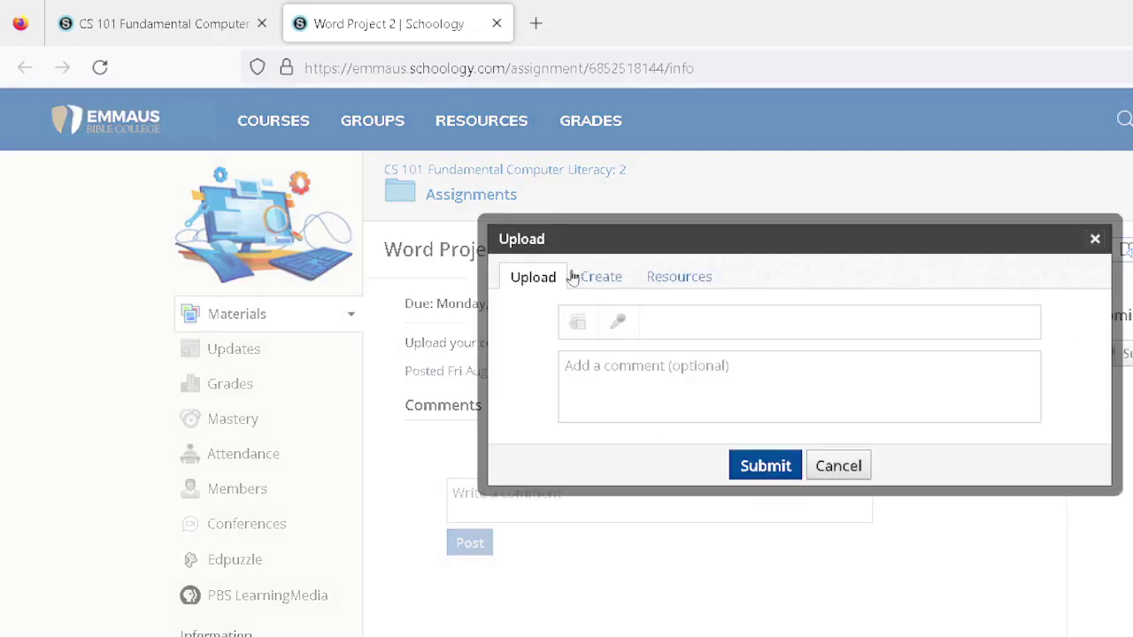
click(577, 325)
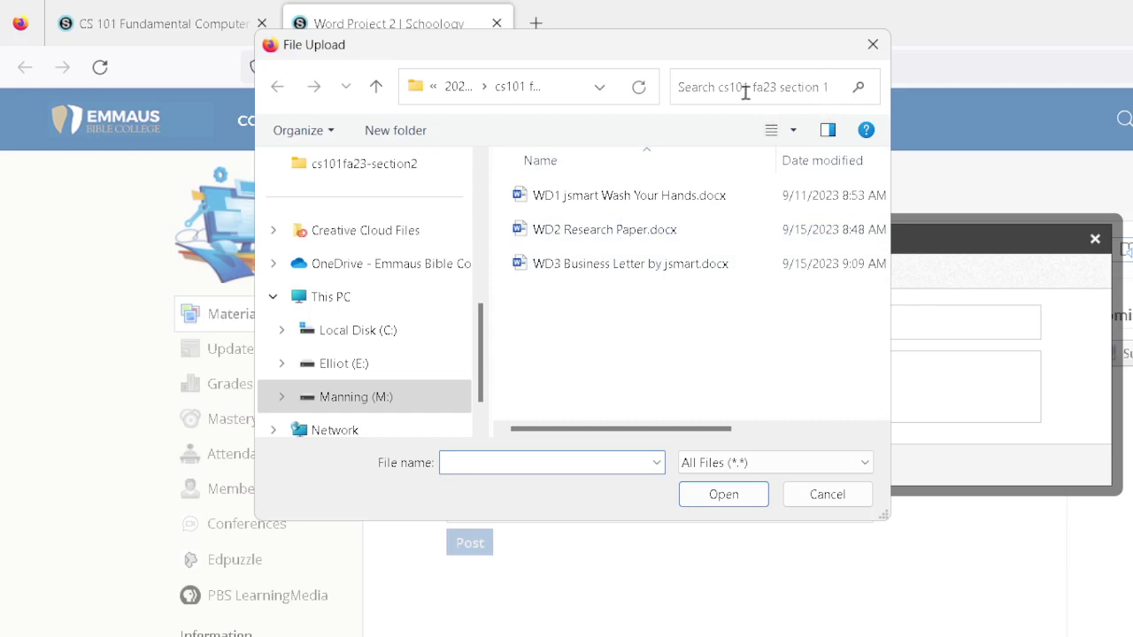
click(455, 89)
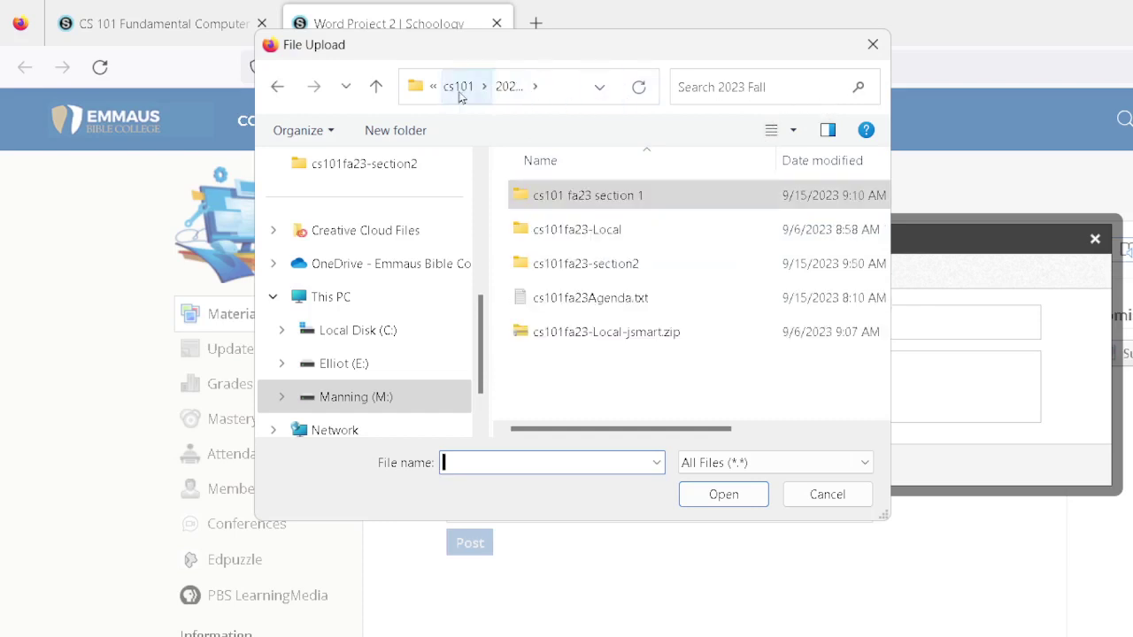
click(584, 264)
double_click(584, 264)
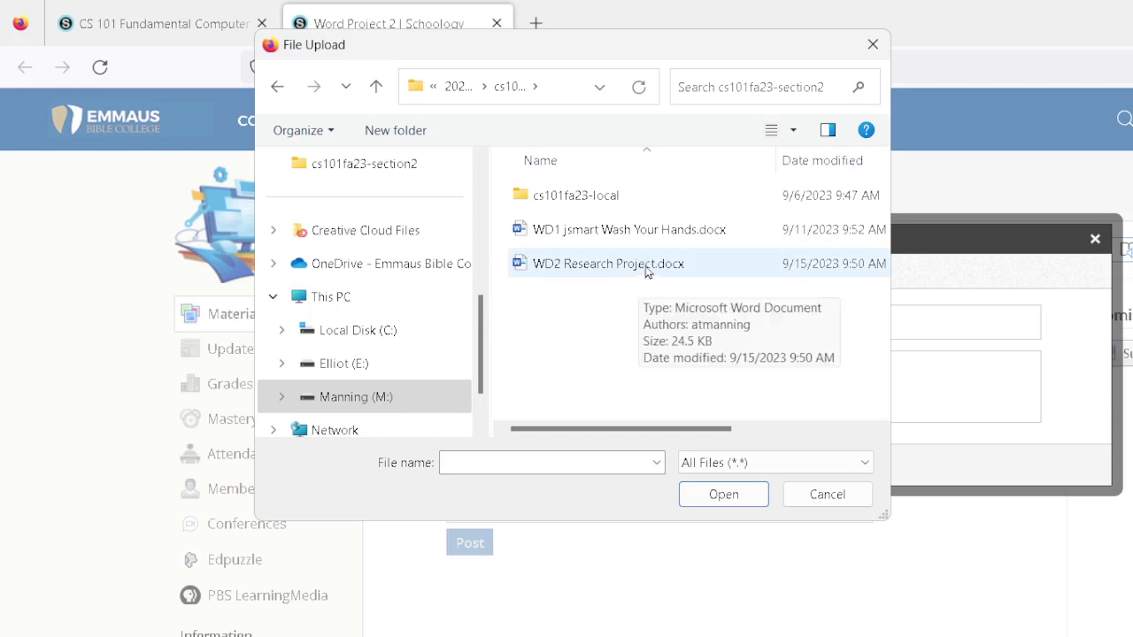
double_click(639, 264)
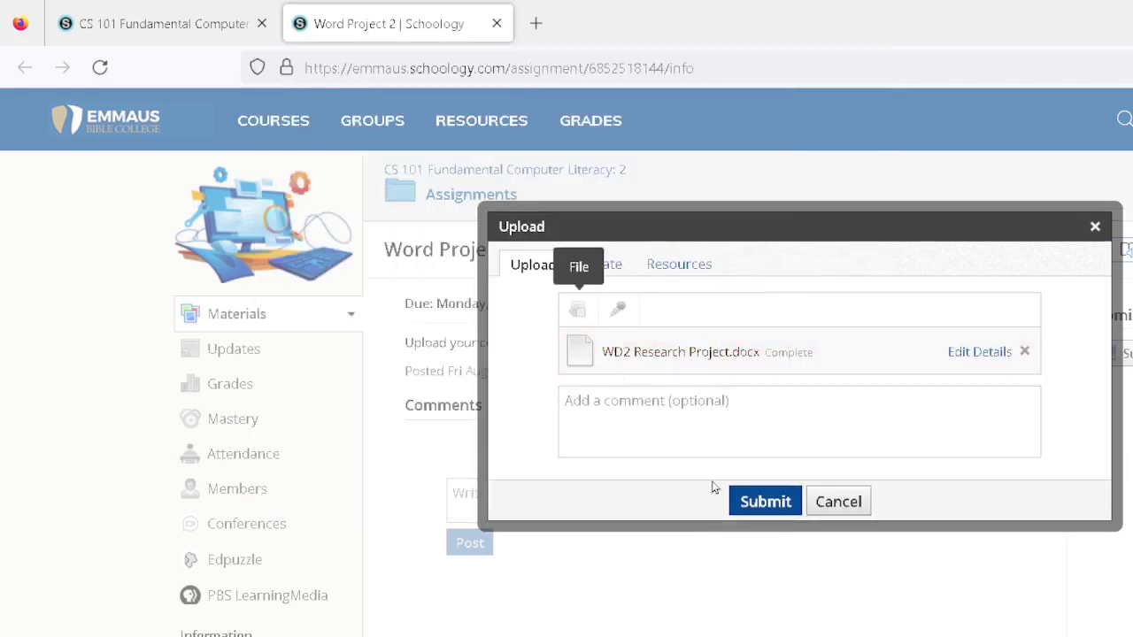
click(788, 505)
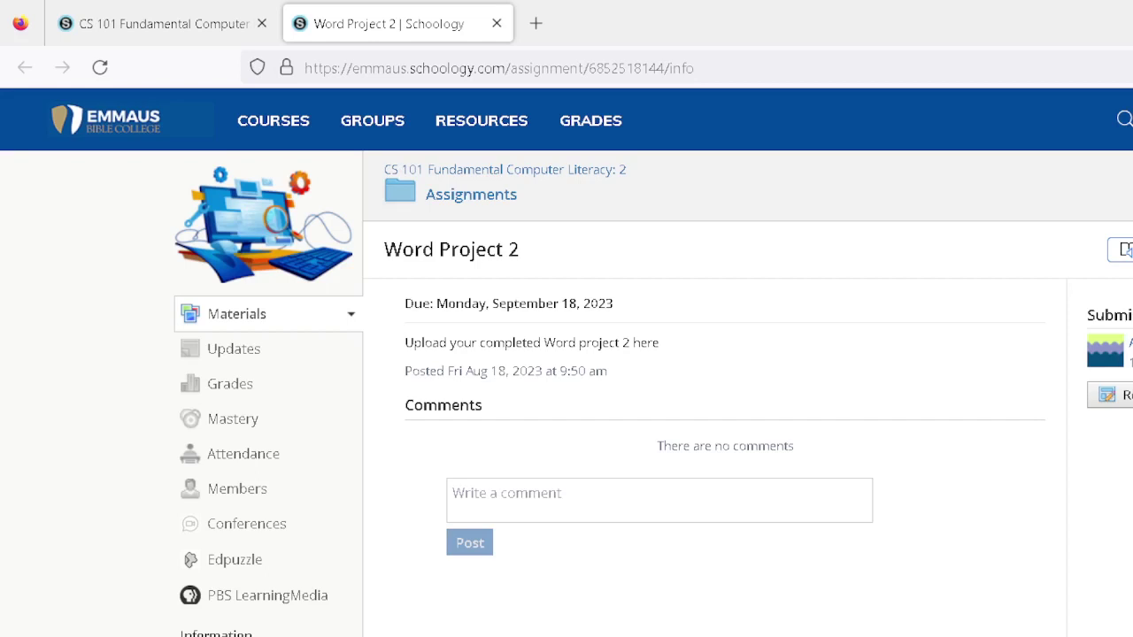
Resubmit WD2 Research Project.docx to the Word Project 2 assignment as Revision 2
click(1122, 249)
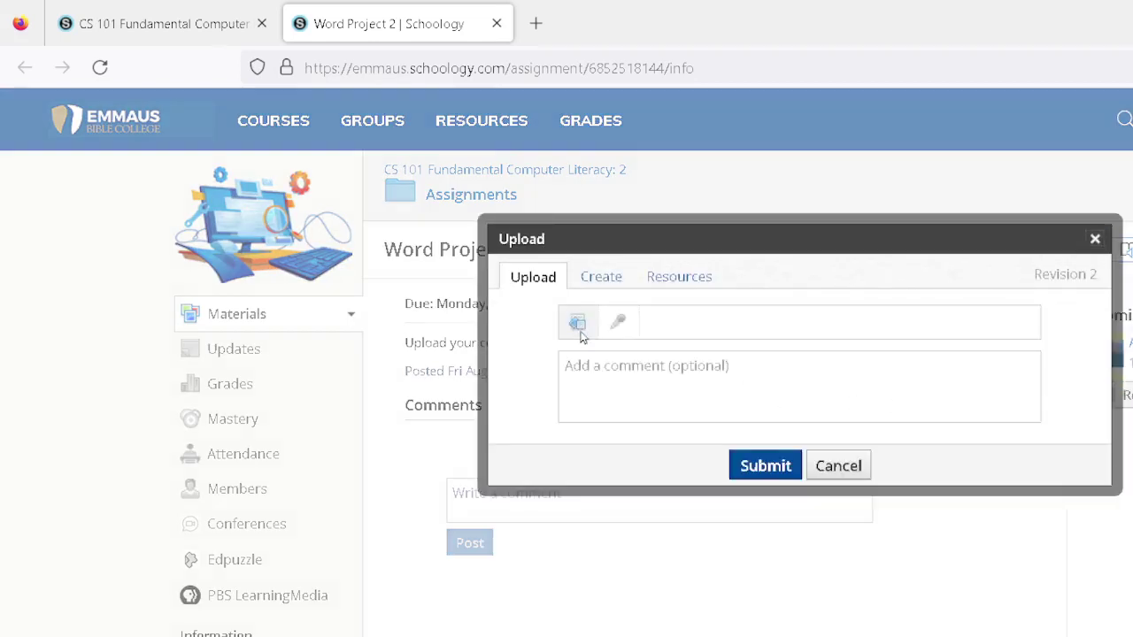
click(576, 323)
double_click(576, 263)
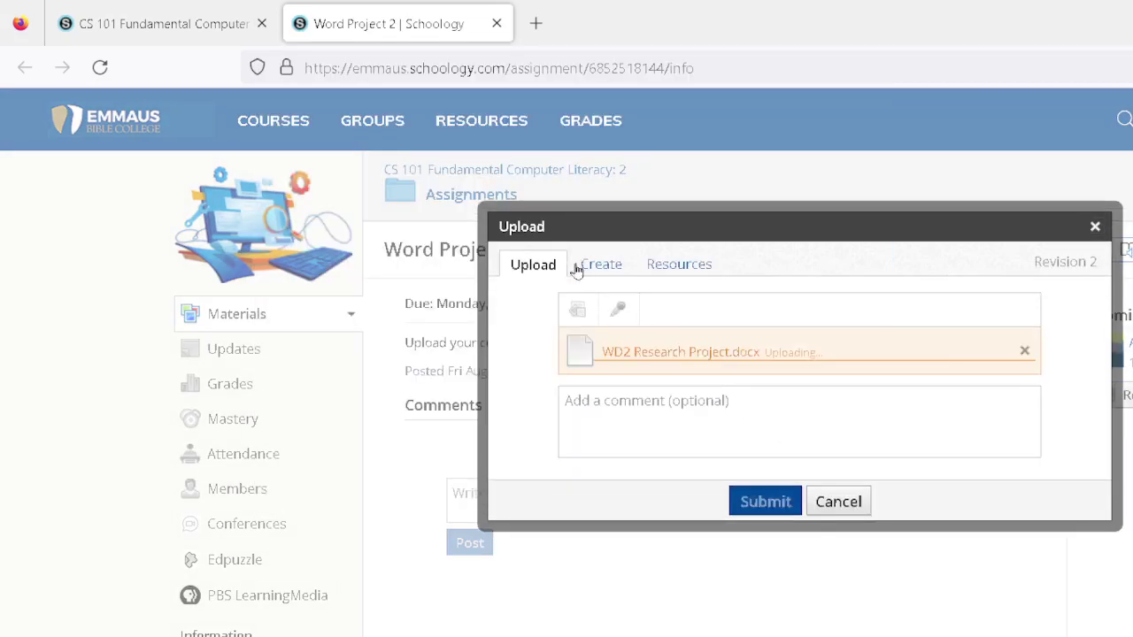
click(767, 502)
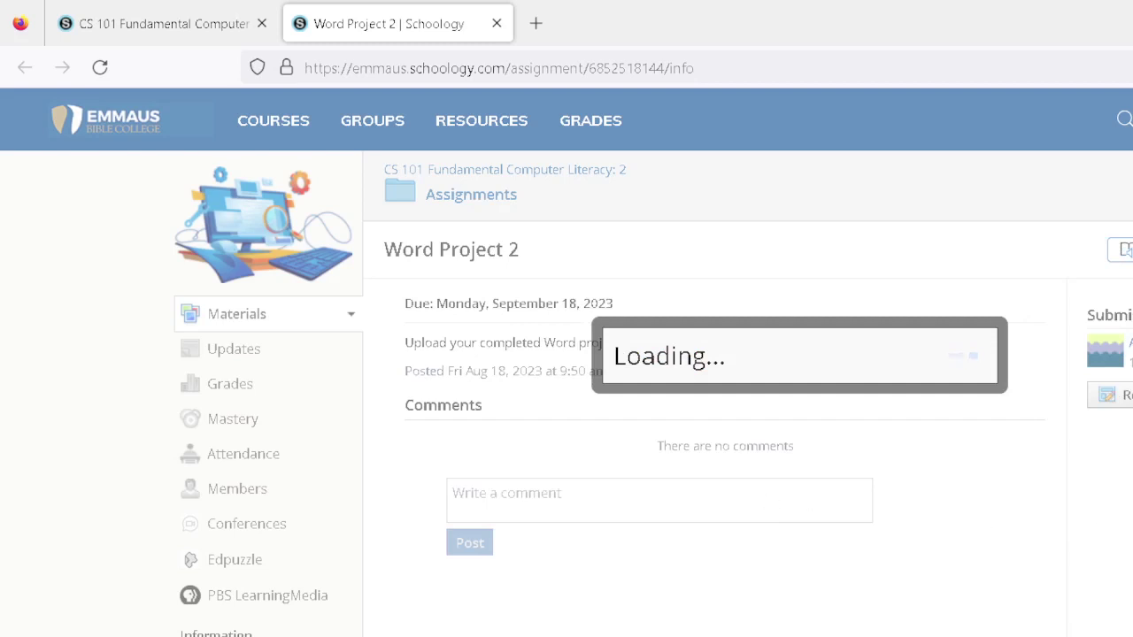